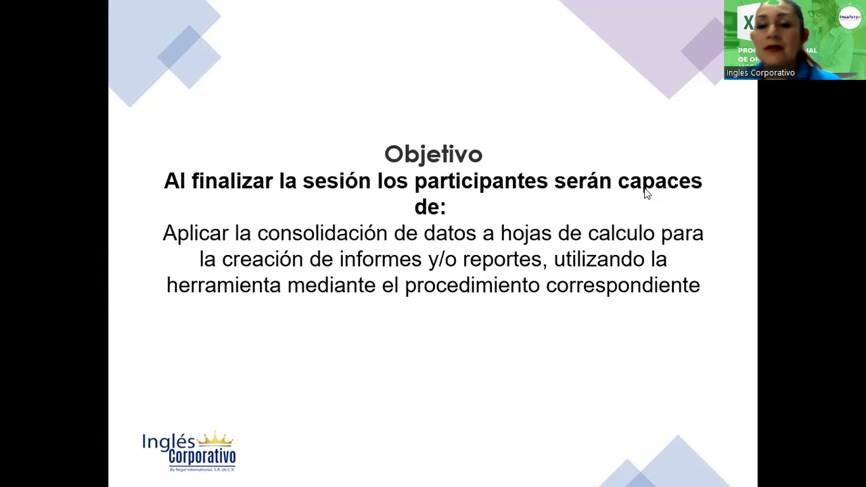
- Advance the slideshow from Objetivo to the 'Consolidar datos en varias hojas de cálculo' slide
click(503, 332)
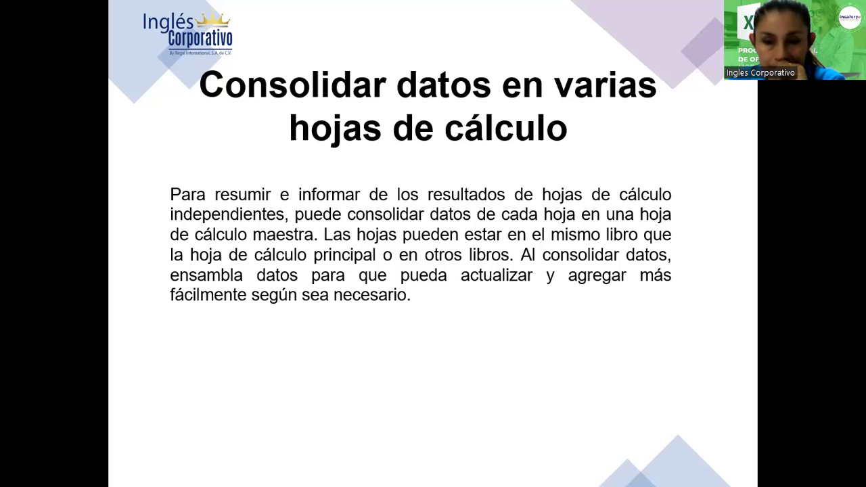
- Underline the same-workbook phrase, 'cálculo principal' and 'actualizar' in red, erase, then advance
drag(330, 239, 639, 241)
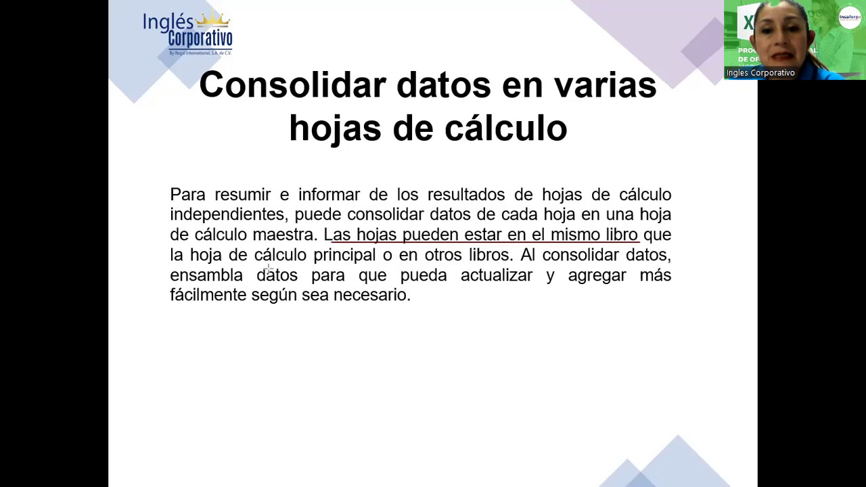
drag(255, 263, 377, 262)
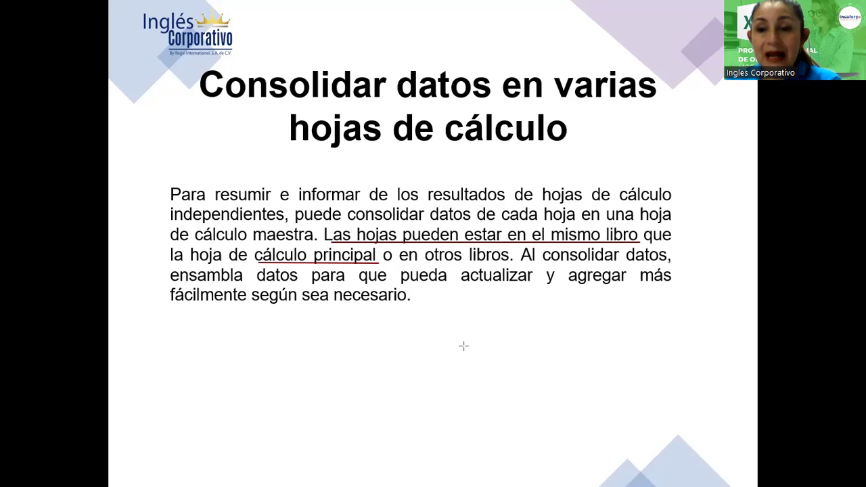
drag(460, 291, 527, 291)
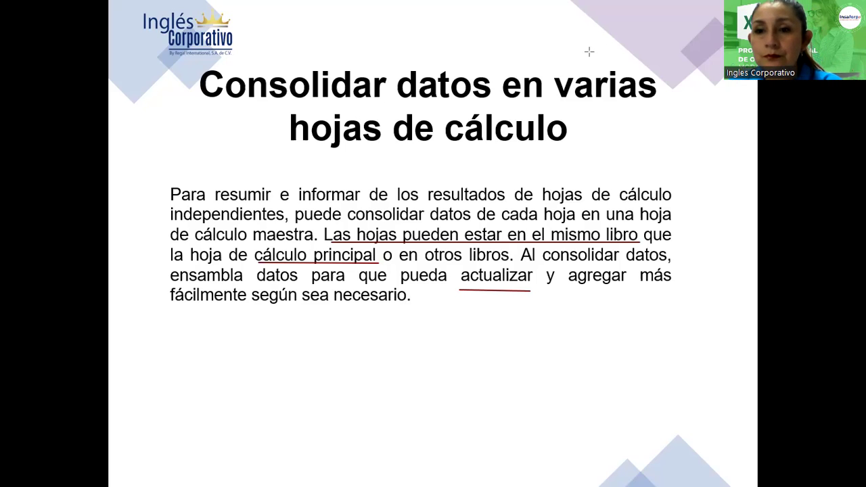
key(e)
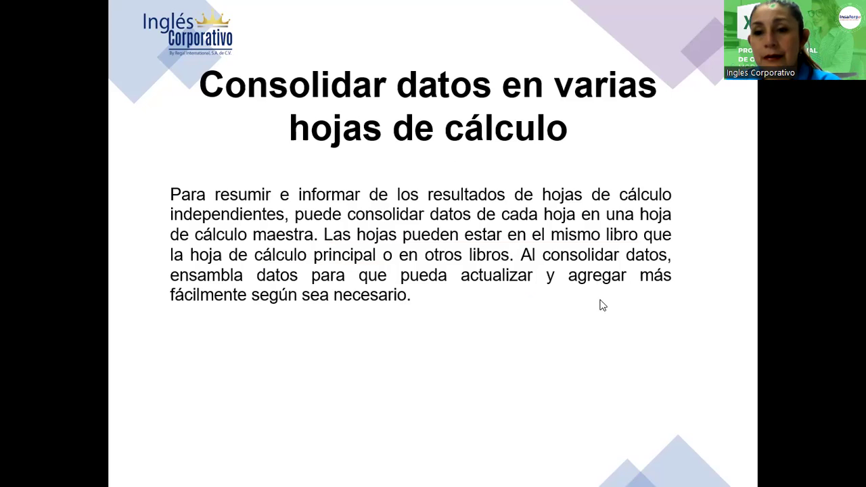
click(579, 324)
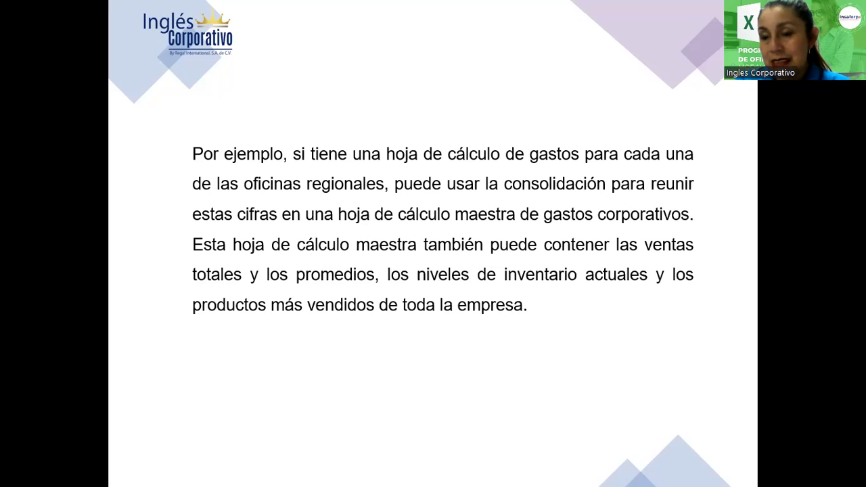
- Advance to the slide showing Herramientas de datos and the Consolidar dialog with Suma
click(332, 345)
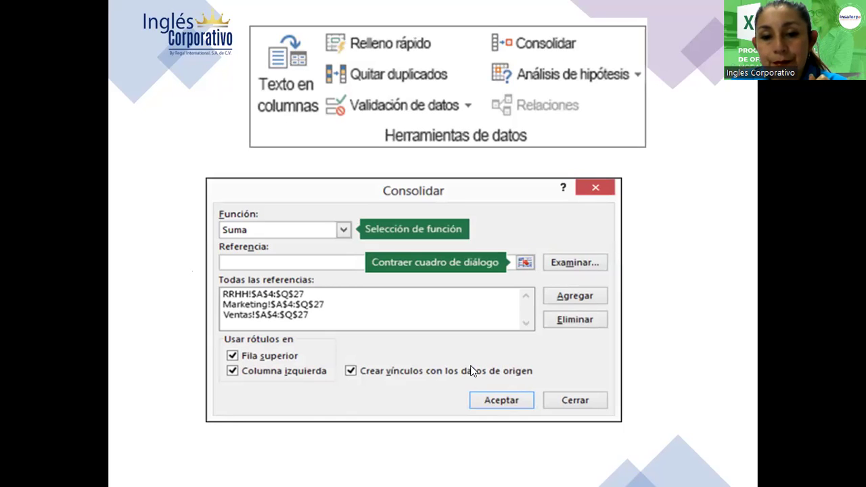
- Draw red arrows at Consolidar, Función, and the RRHH, Marketing and Ventas references
drag(678, 3, 593, 45)
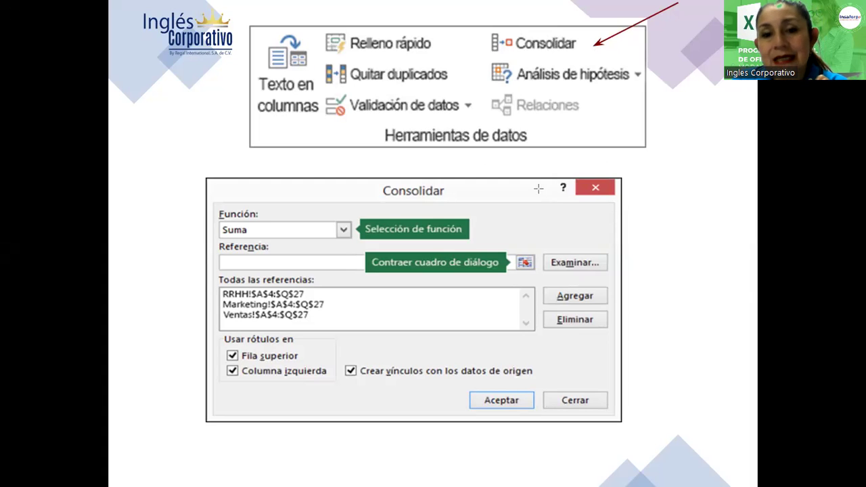
drag(327, 179, 284, 218)
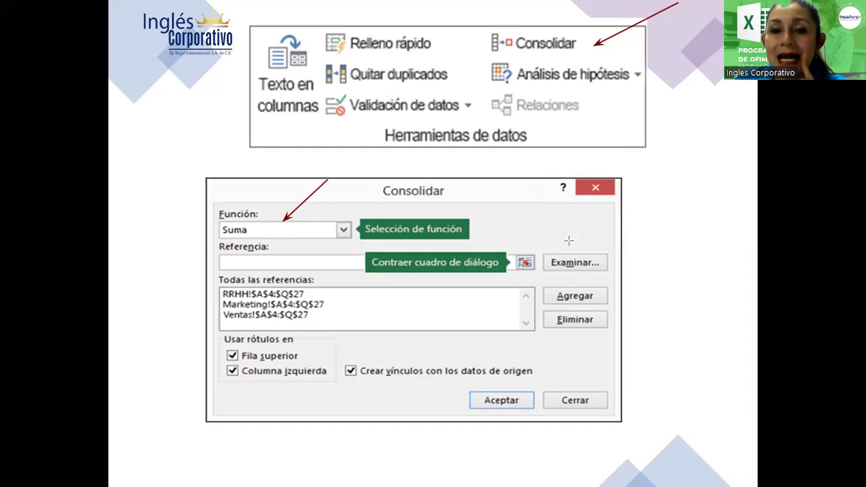
click(389, 281)
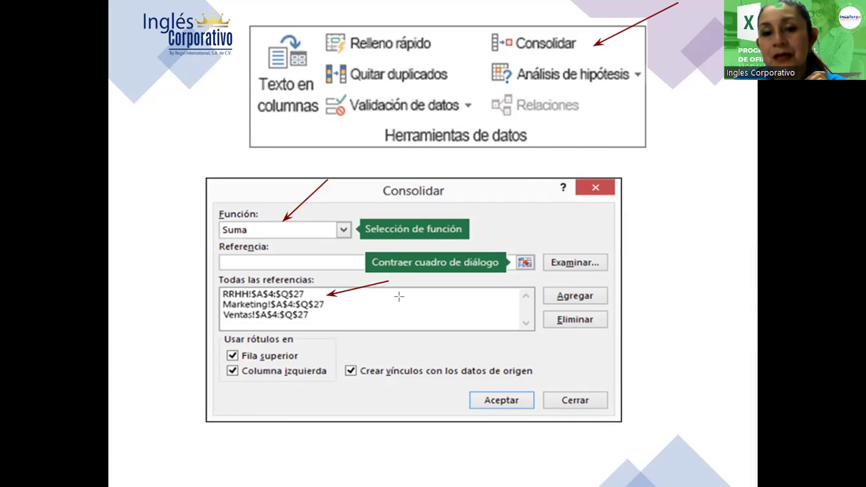
drag(401, 296, 330, 305)
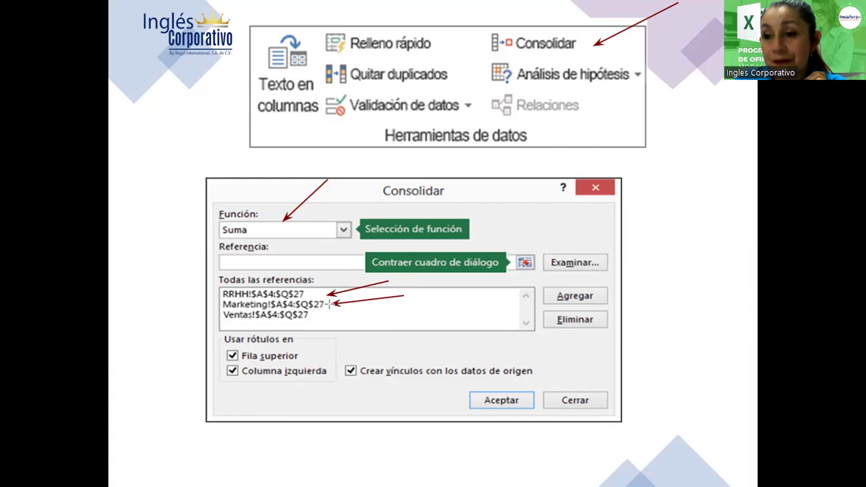
drag(401, 316, 312, 316)
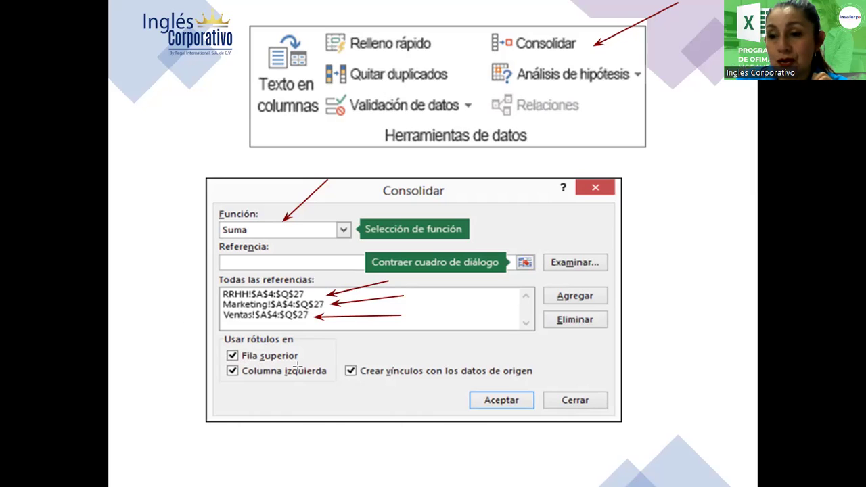
- Arrow Fila superior and Columna izquierda, then clear the ink and end the slideshow
drag(340, 332, 302, 351)
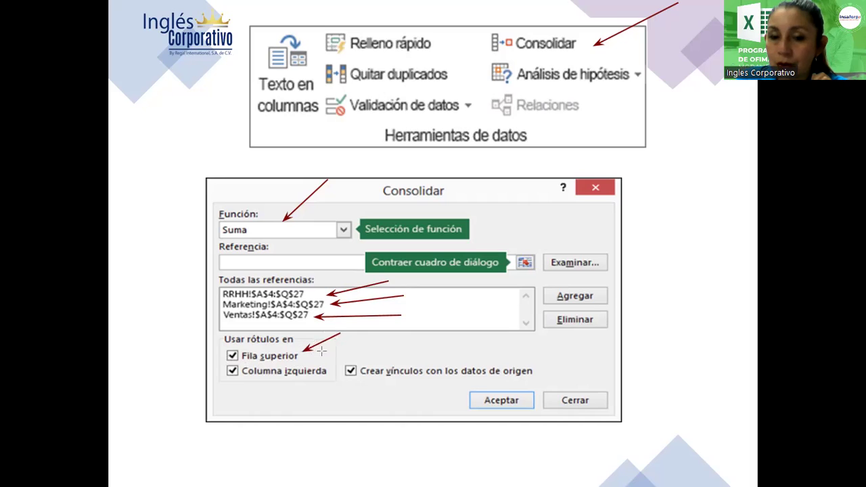
drag(361, 342, 326, 363)
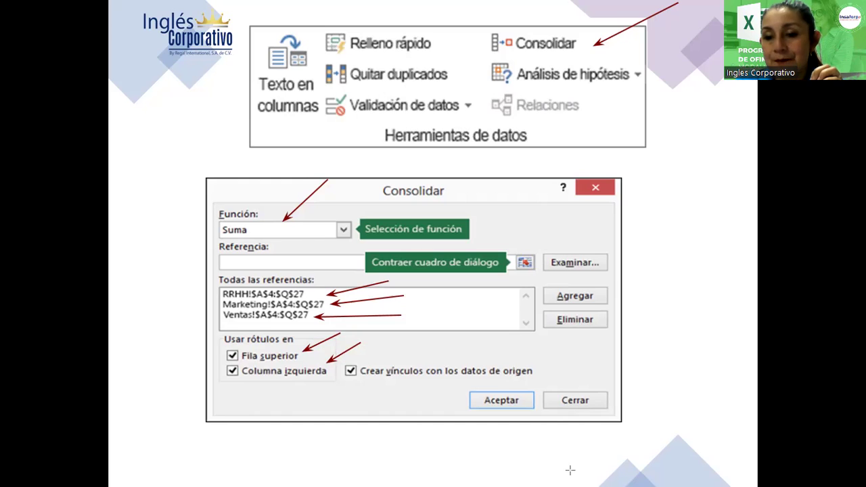
key(Right)
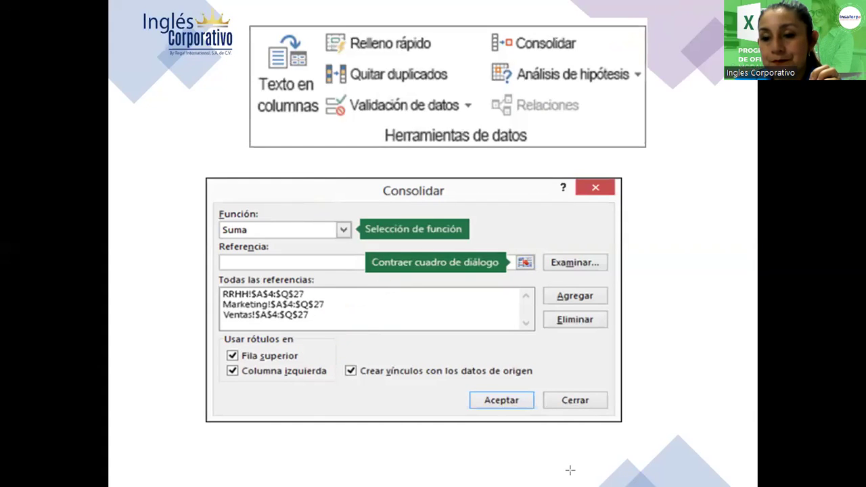
key(Right)
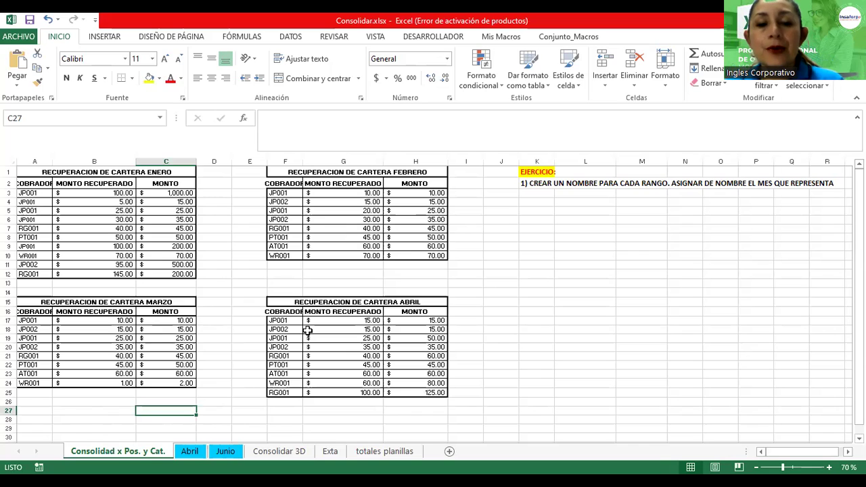
- Enter the heading 'Consolidar x Posición' in cell K5
click(546, 193)
scroll(564, 235, up, 1)
scroll(564, 235, up, 1)
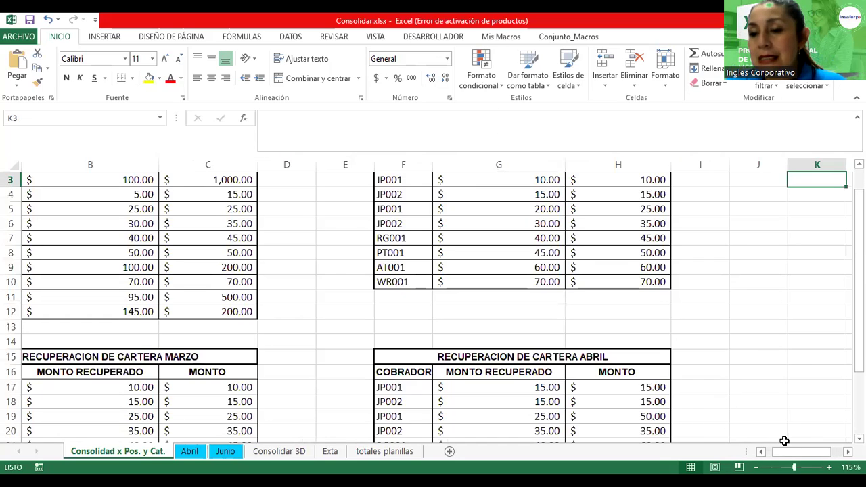
scroll(665, 283, up, 1)
scroll(666, 283, up, 1)
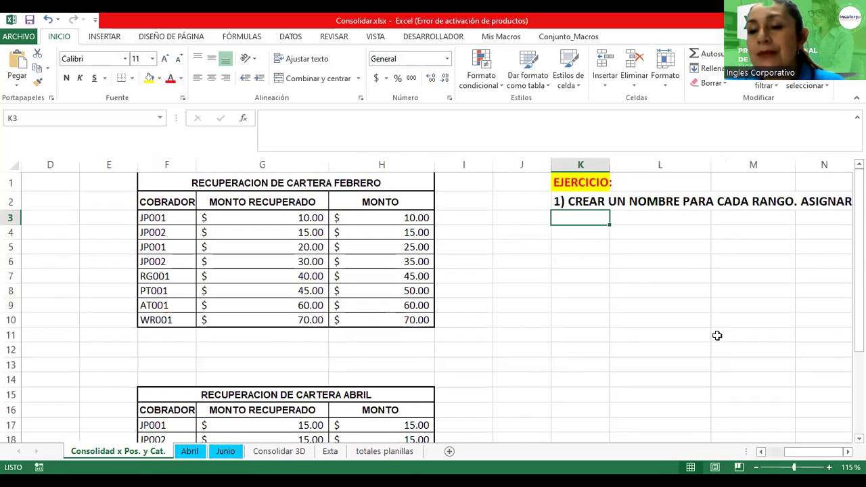
scroll(433, 305, right, 2)
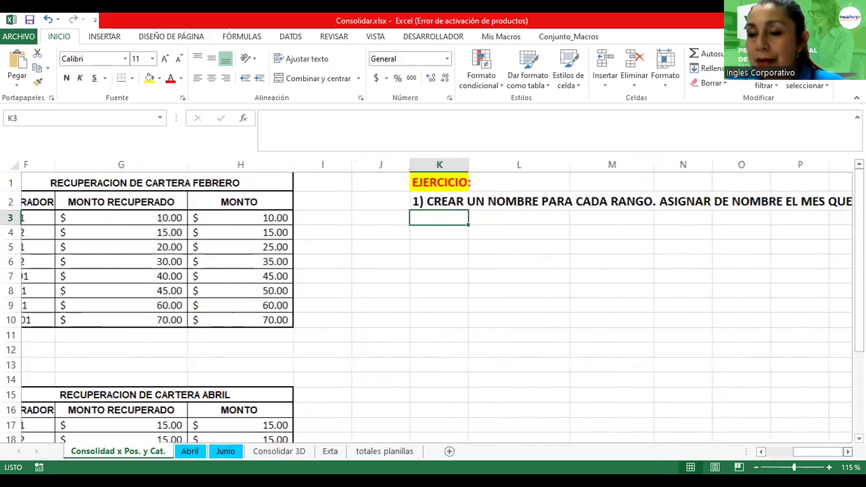
scroll(433, 305, right, 3)
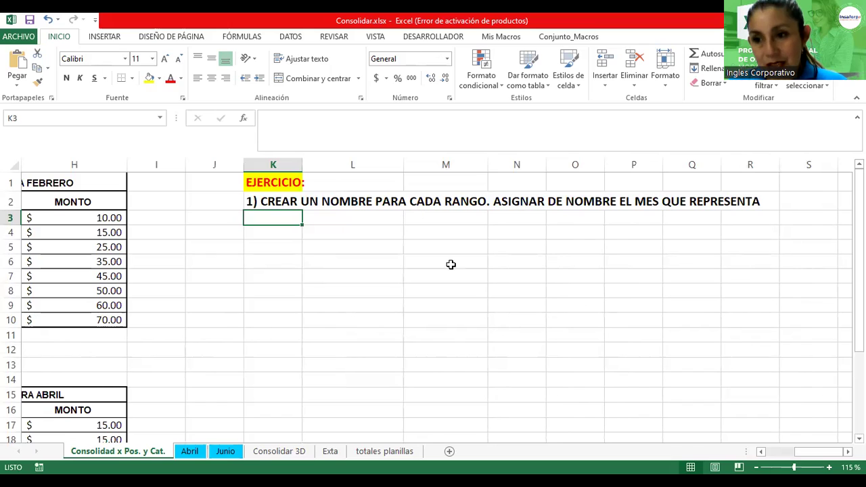
click(281, 246)
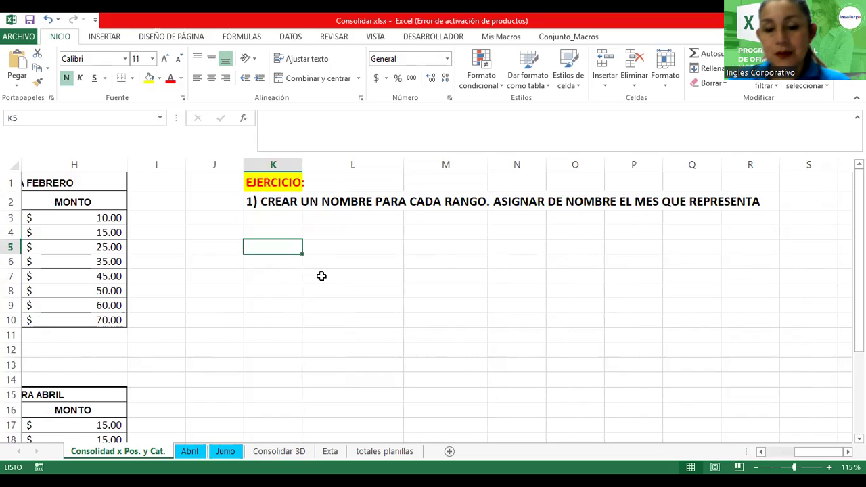
text(Consolidar)
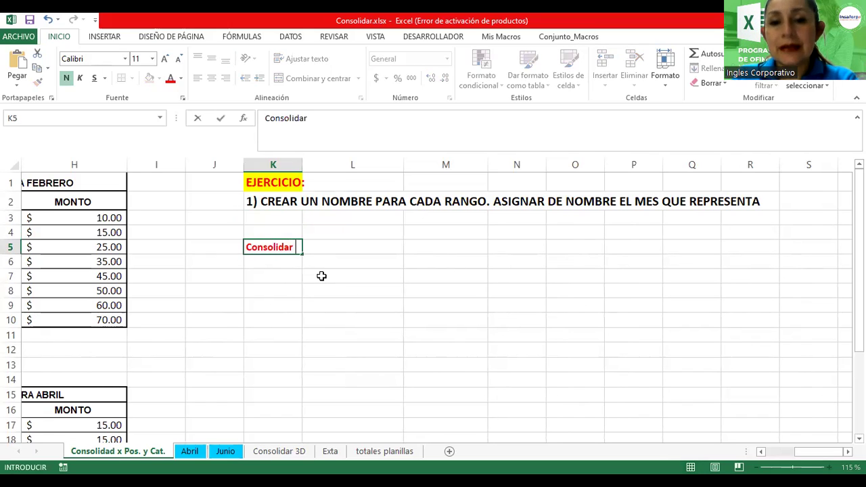
text(or)
key(BackSpace)
key(BackSpace)
key(BackSpace)
text(x Posici)
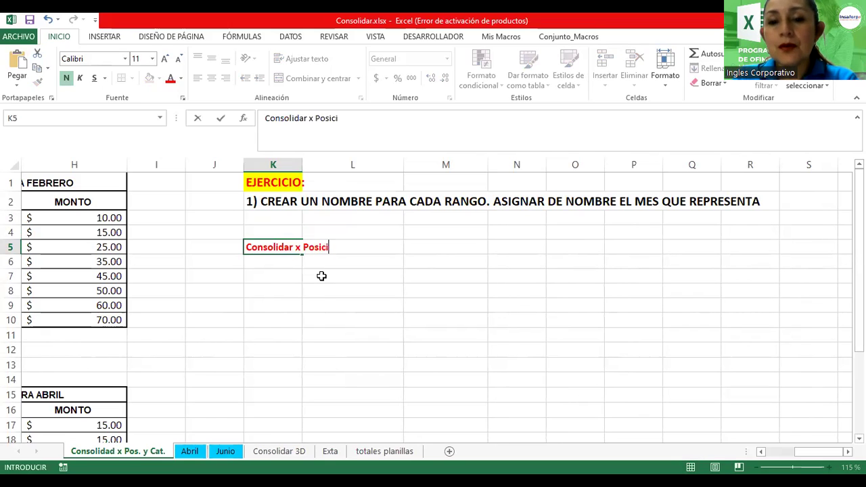
text(ón)
key(Return)
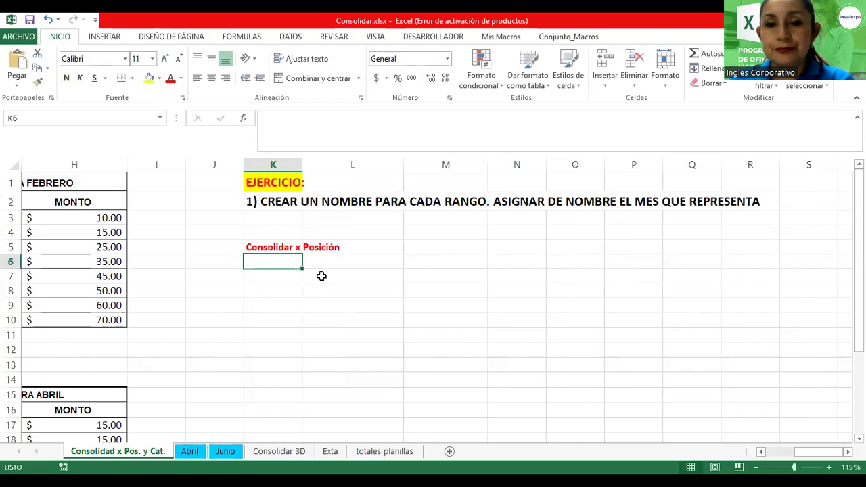
- Merge and centre the heading across K5:N5 and set it to 14-point
drag(253, 251, 513, 241)
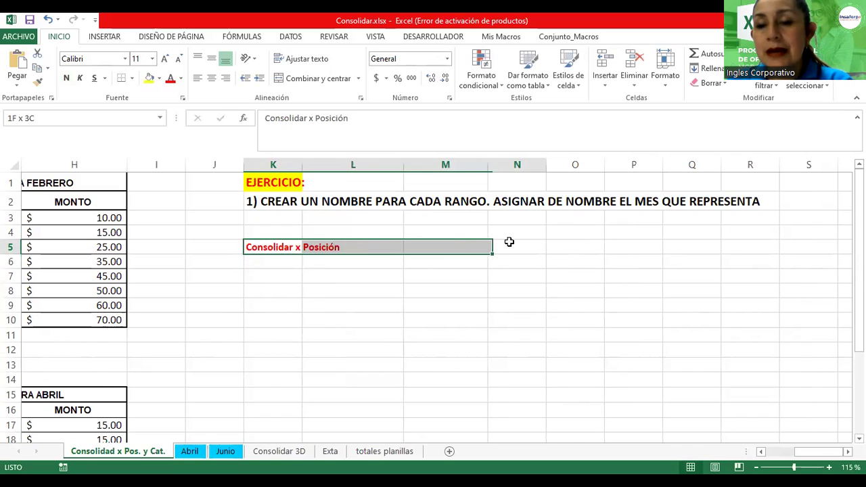
click(315, 79)
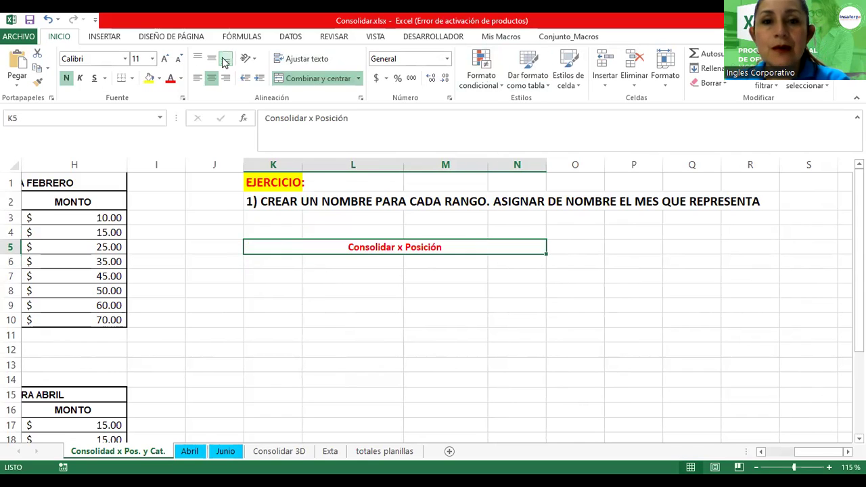
double_click(165, 59)
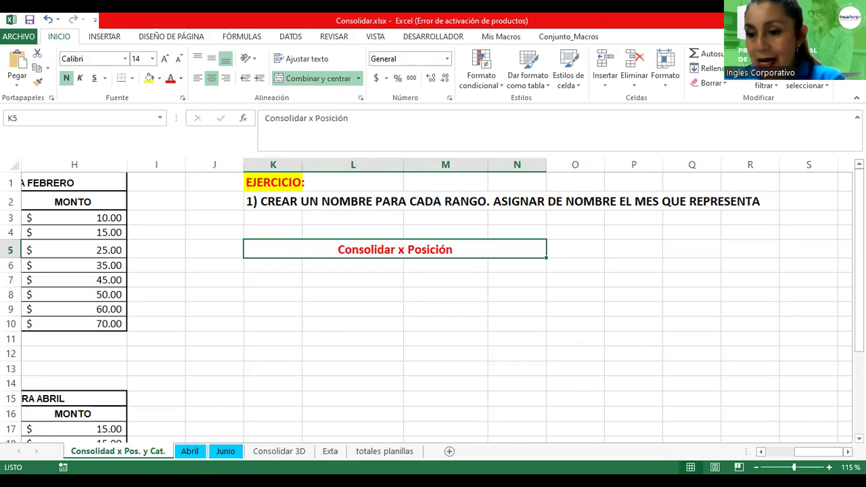
drag(832, 452, 805, 451)
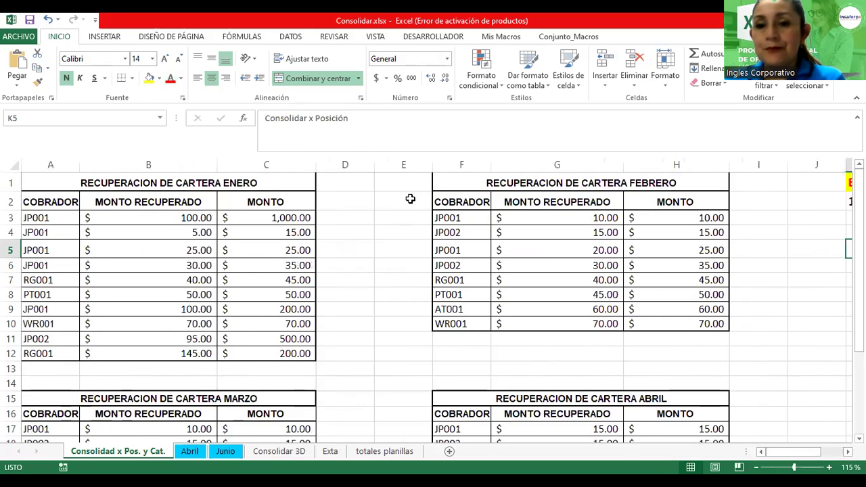
ctrl+scroll(408, 234, down, 1)
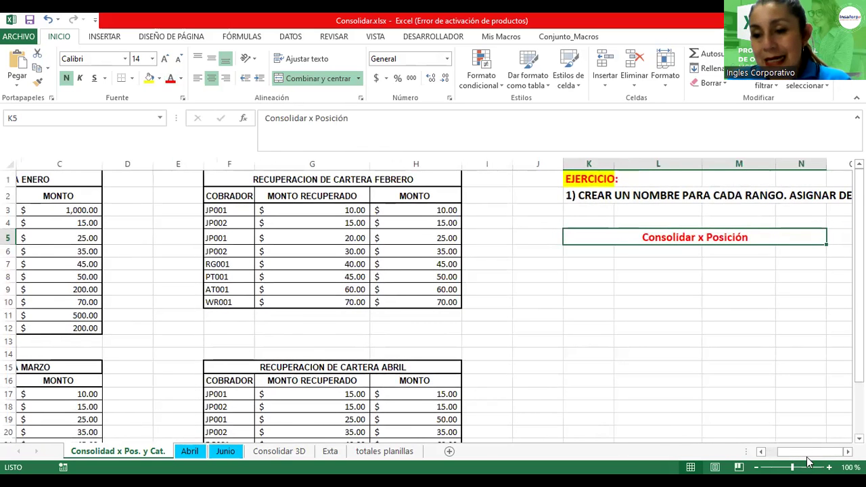
drag(809, 452, 789, 452)
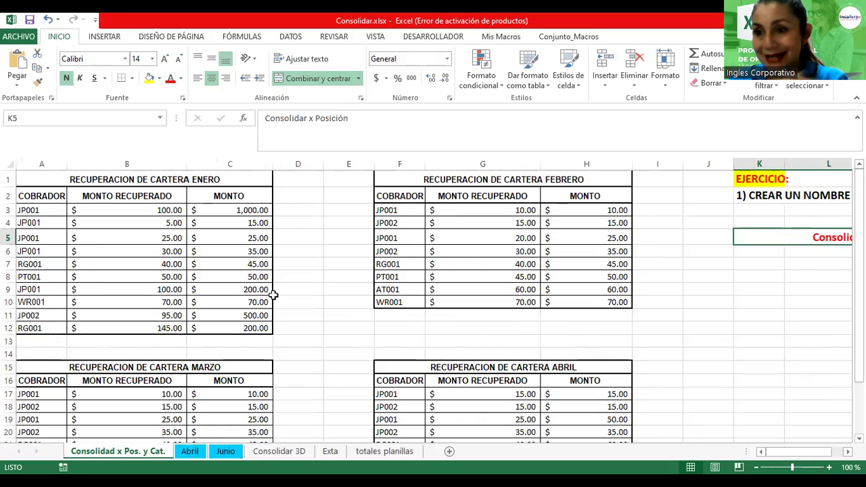
click(62, 223)
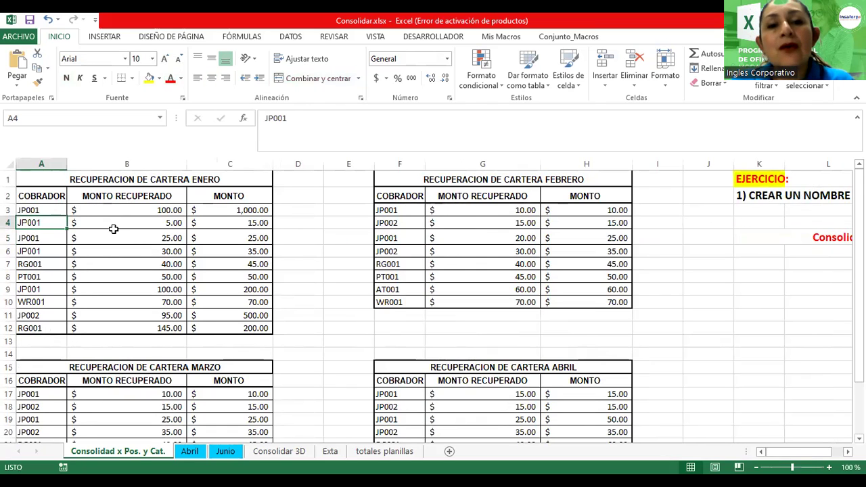
ctrl+scroll(112, 229, up, 1)
ctrl+scroll(512, 433, up, 1)
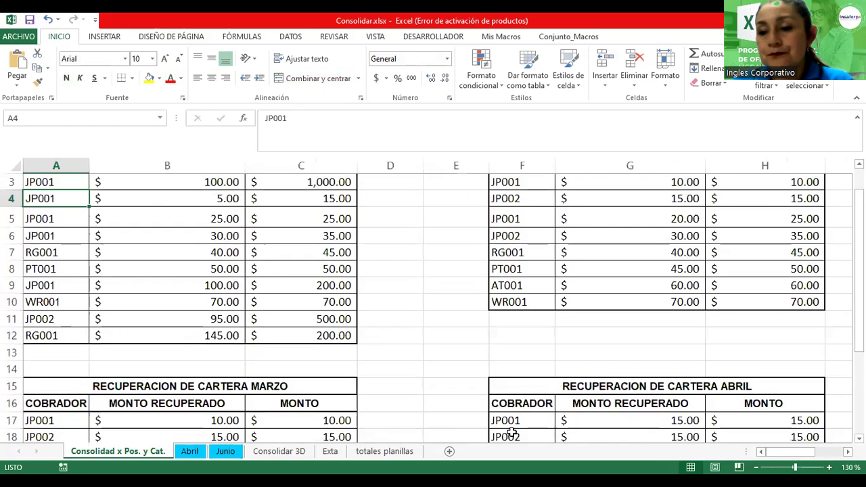
scroll(264, 262, up, 1)
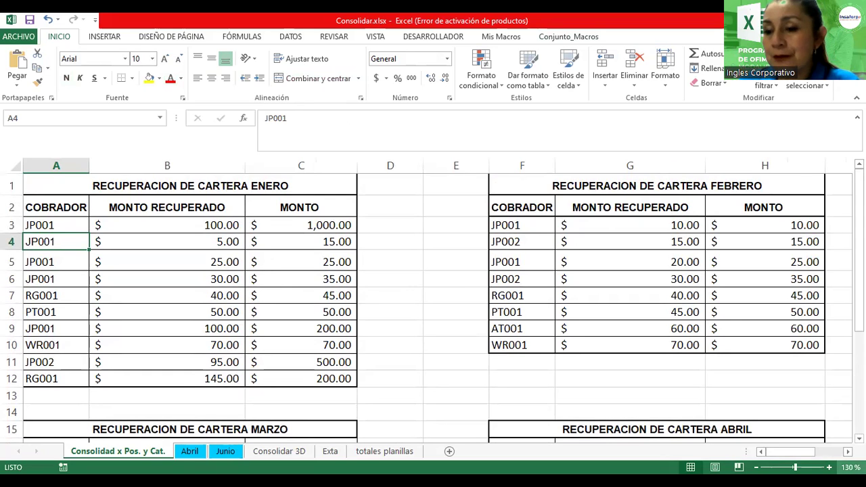
scroll(848, 451, right, 3)
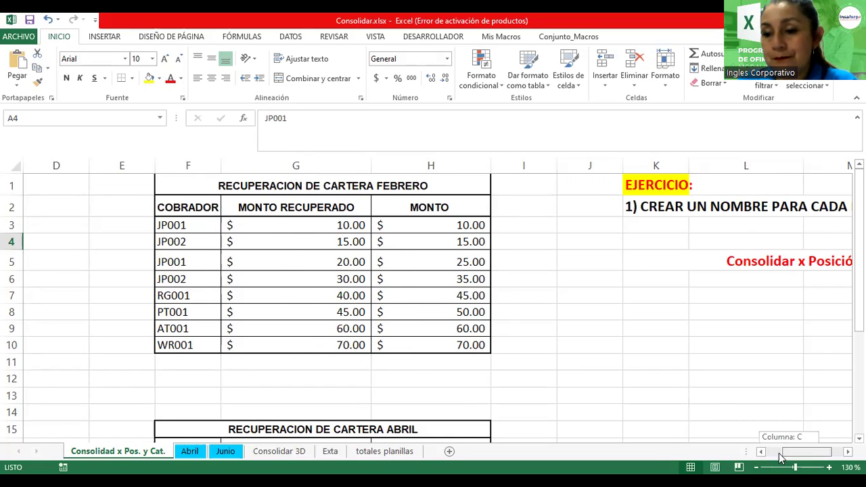
drag(802, 452, 715, 450)
scroll(178, 310, down, 2)
scroll(178, 310, down, 1)
scroll(178, 310, down, 1)
scroll(178, 310, down, 1)
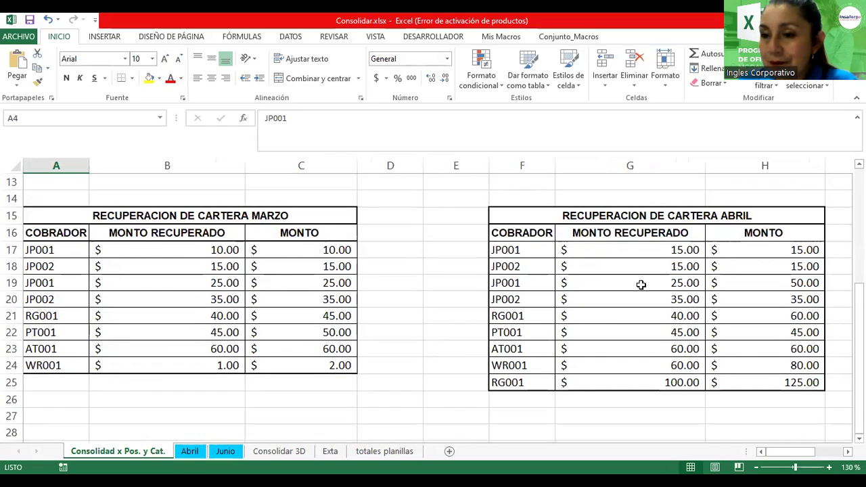
scroll(630, 291, up, 1)
scroll(629, 291, up, 2)
scroll(630, 291, up, 1)
ctrl+scroll(630, 291, down, 1)
ctrl+scroll(629, 291, down, 1)
ctrl+scroll(630, 291, down, 1)
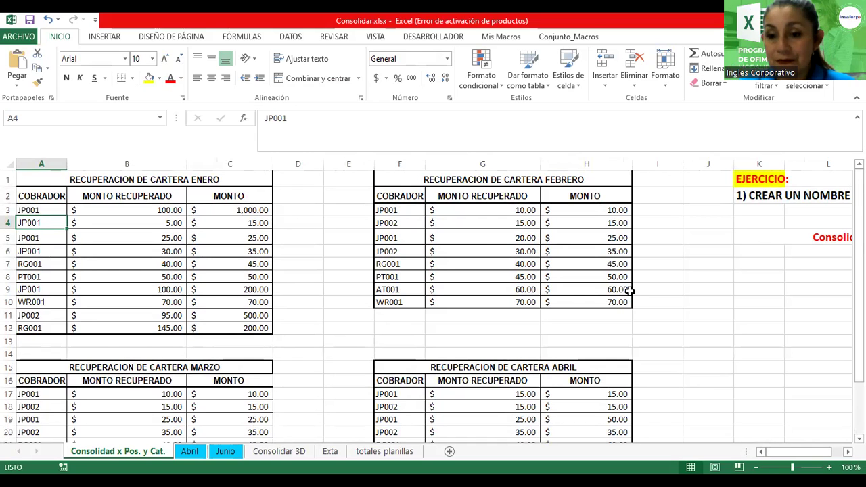
scroll(603, 223, down, 3)
scroll(600, 267, down, 1)
scroll(602, 274, up, 3)
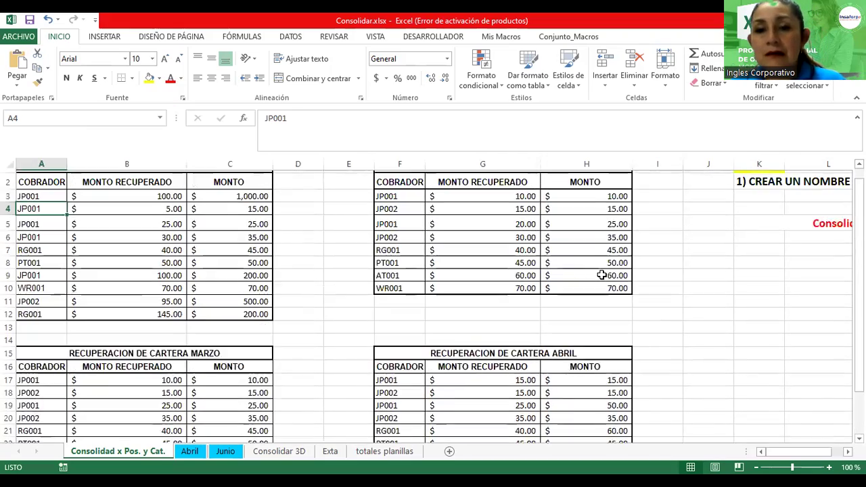
scroll(602, 274, up, 1)
ctrl+scroll(602, 276, down, 1)
scroll(602, 276, down, 1)
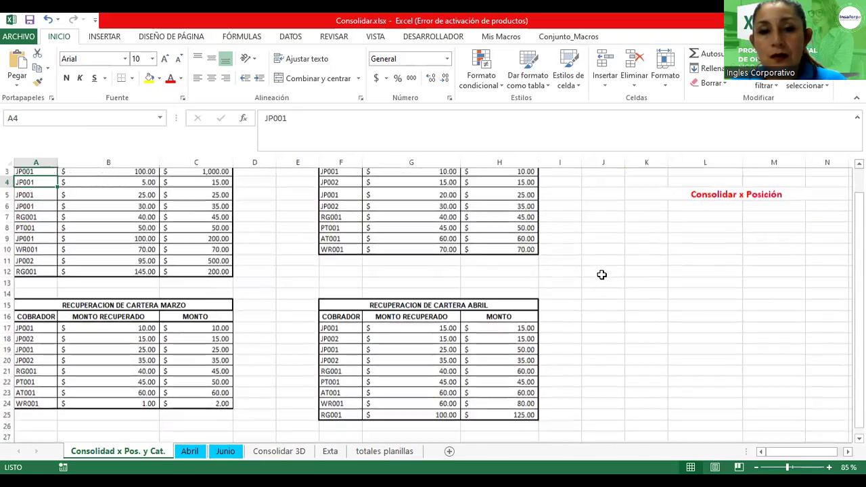
scroll(602, 275, down, 1)
scroll(602, 275, up, 2)
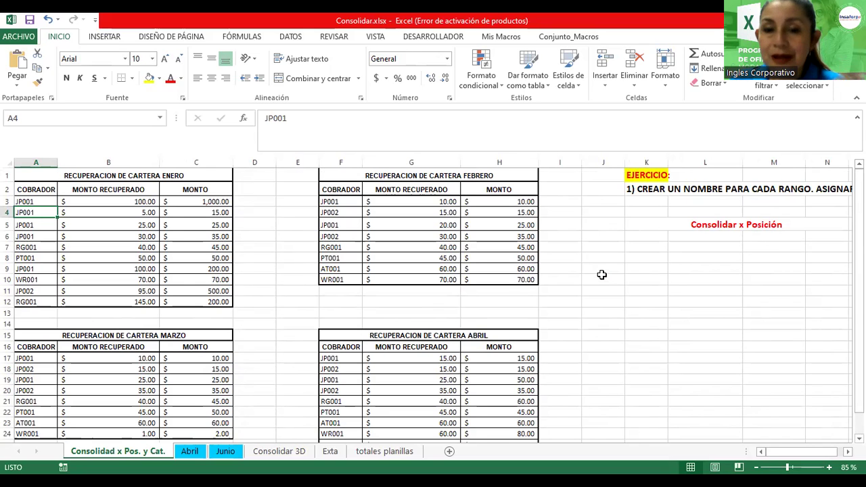
scroll(180, 273, up, 2)
scroll(180, 273, up, 1)
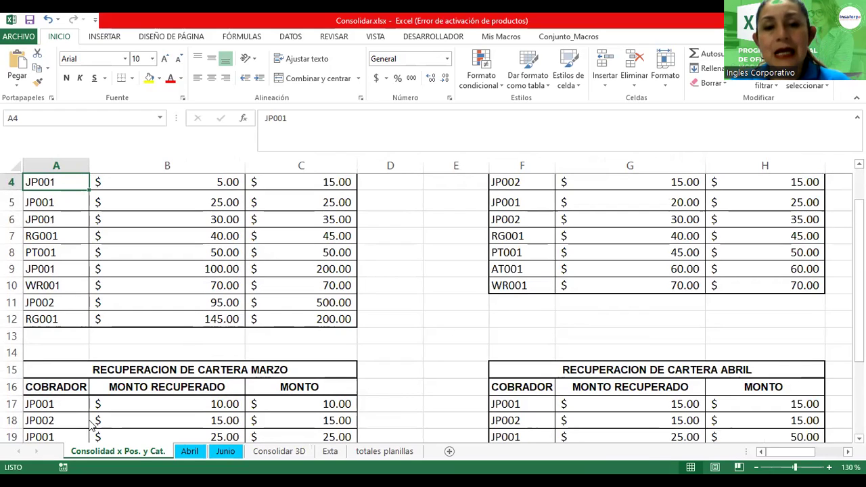
scroll(93, 425, up, 1)
click(50, 206)
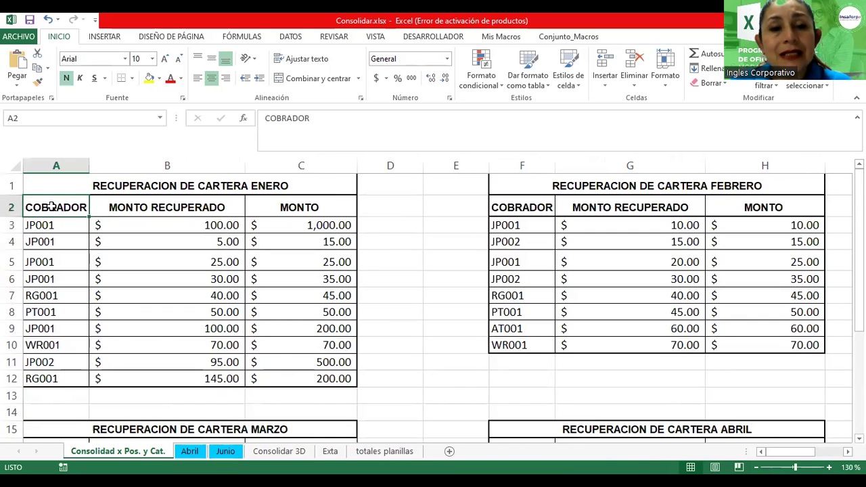
drag(50, 205, 309, 380)
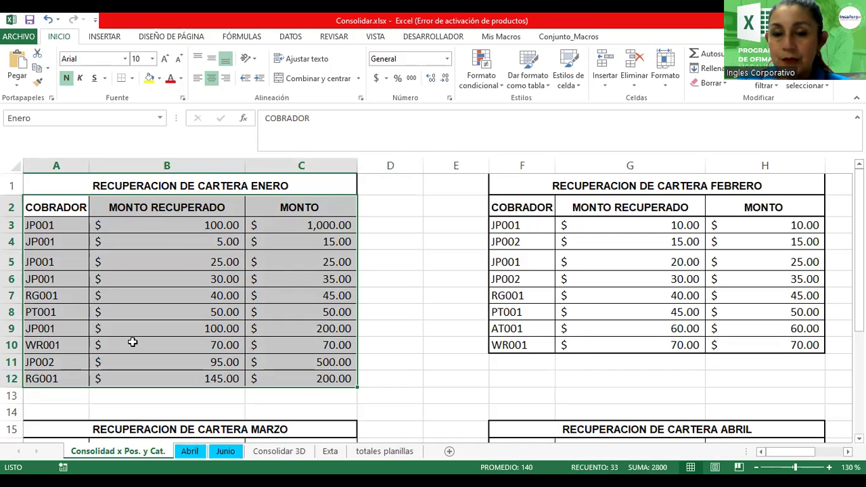
click(47, 122)
key(Return)
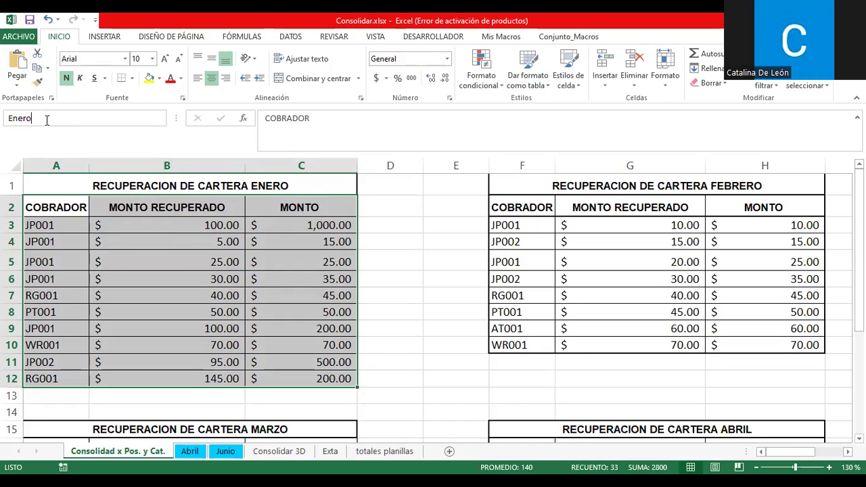
click(213, 267)
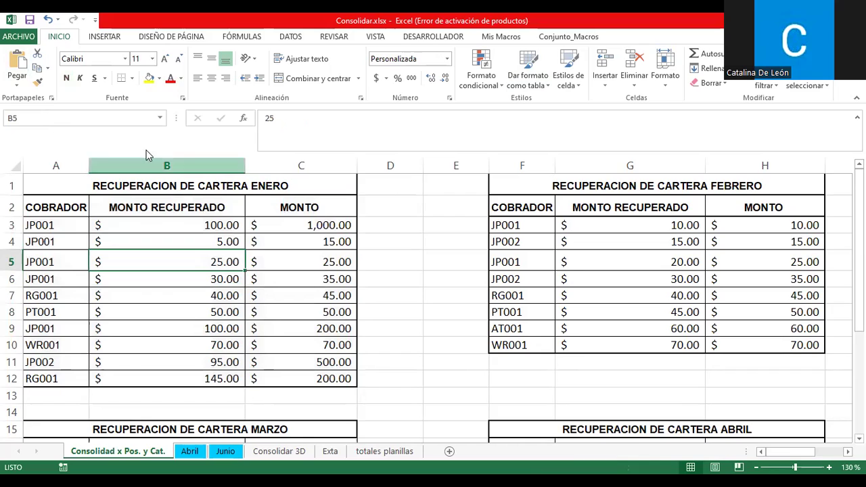
click(159, 121)
click(161, 122)
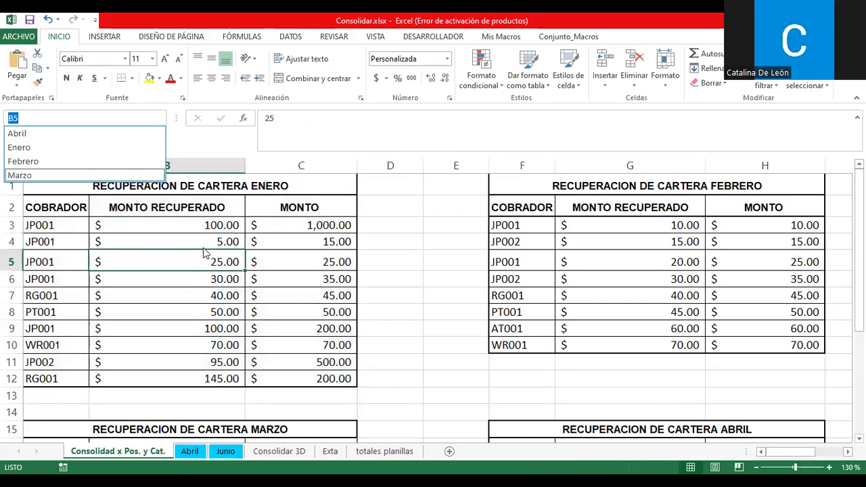
click(170, 207)
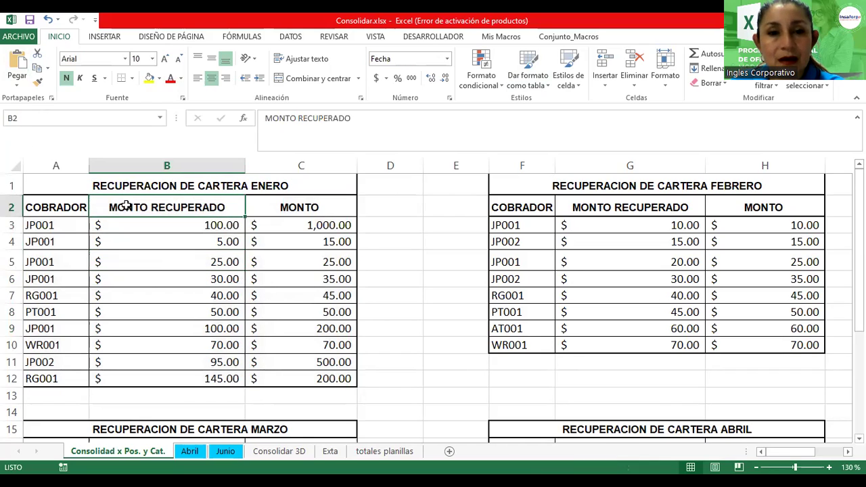
mouse_move(81, 208)
mouse_down()
mouse_move(328, 352)
mouse_move(325, 377)
mouse_up()
click(103, 118)
click(103, 117)
key(BackSpace)
key(BackSpace)
key(BackSpace)
text(Enero_01)
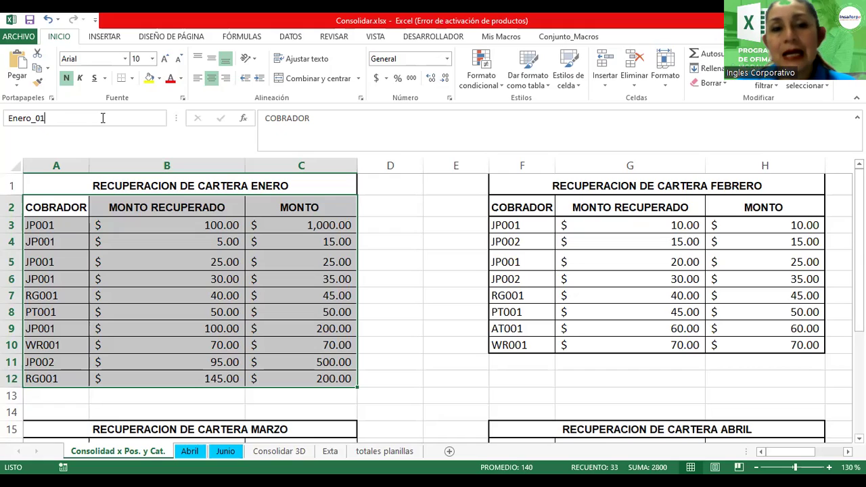
key(Return)
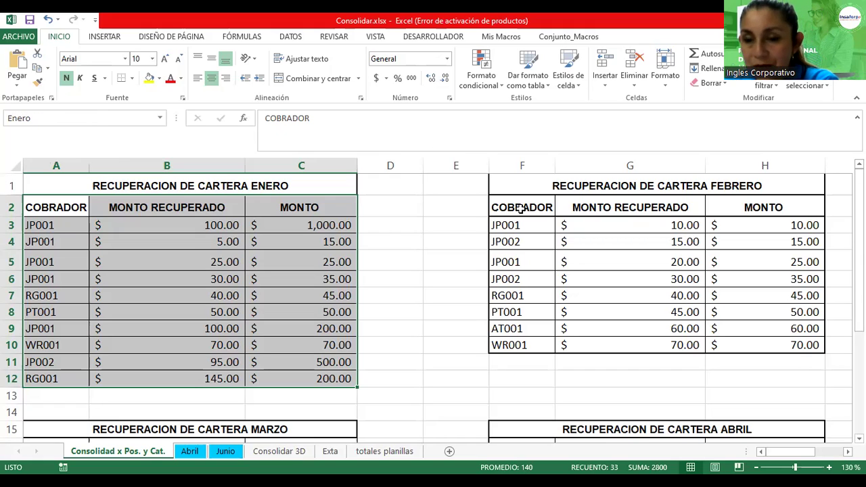
- Name the February table F2:H10 Febrero_01 and review the defined names list
mouse_move(521, 210)
mouse_down()
mouse_move(793, 333)
mouse_move(795, 351)
mouse_up()
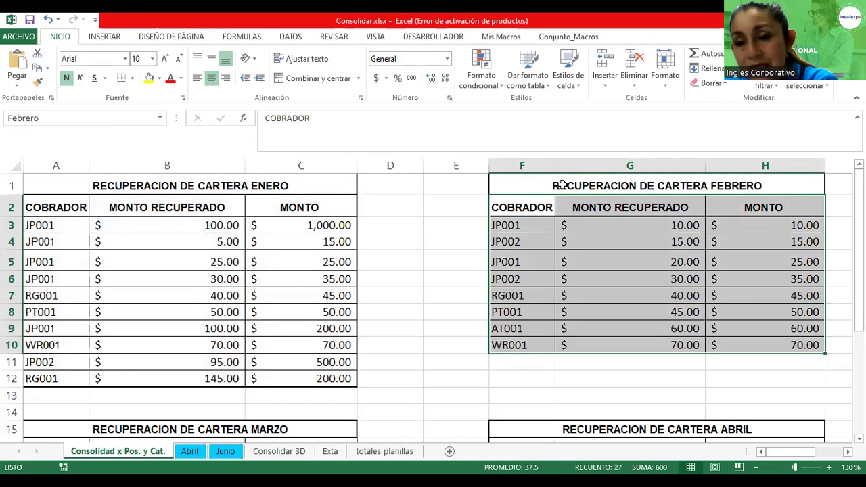
click(93, 122)
text(Feb)
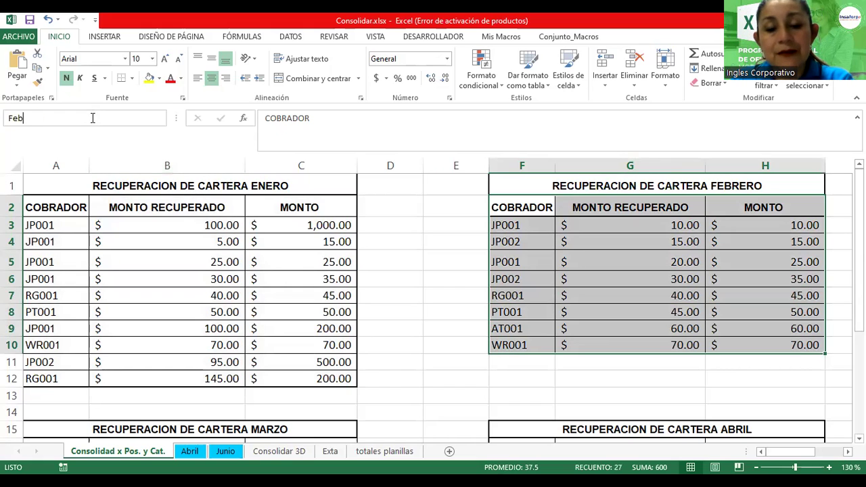
text(rero)
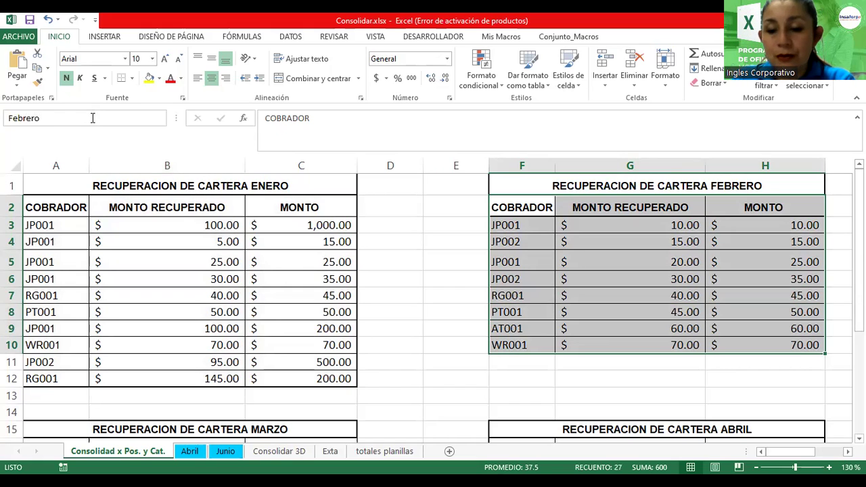
text(_01)
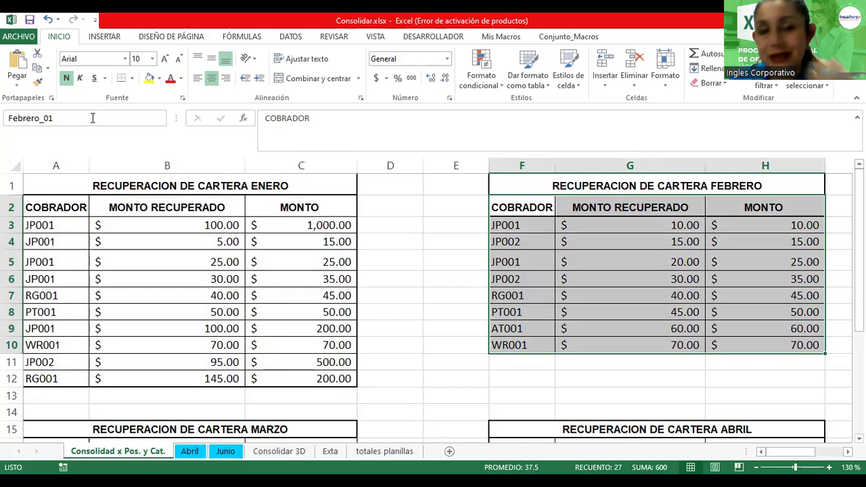
key(Return)
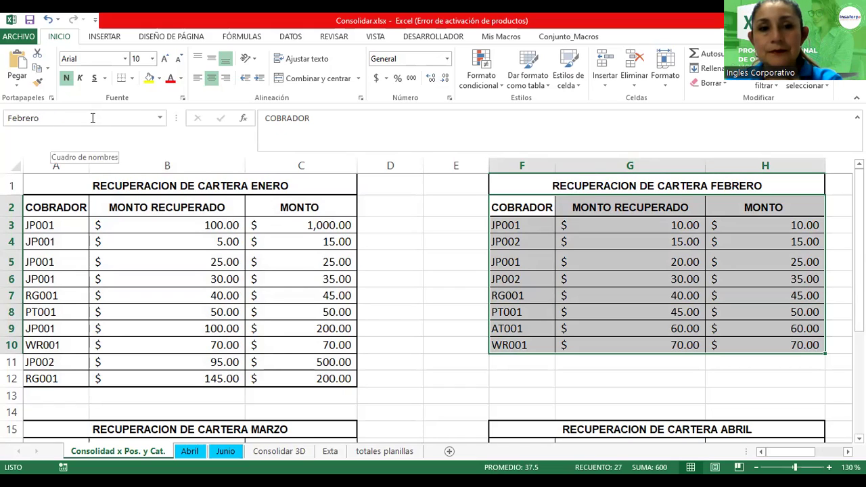
click(161, 122)
click(161, 120)
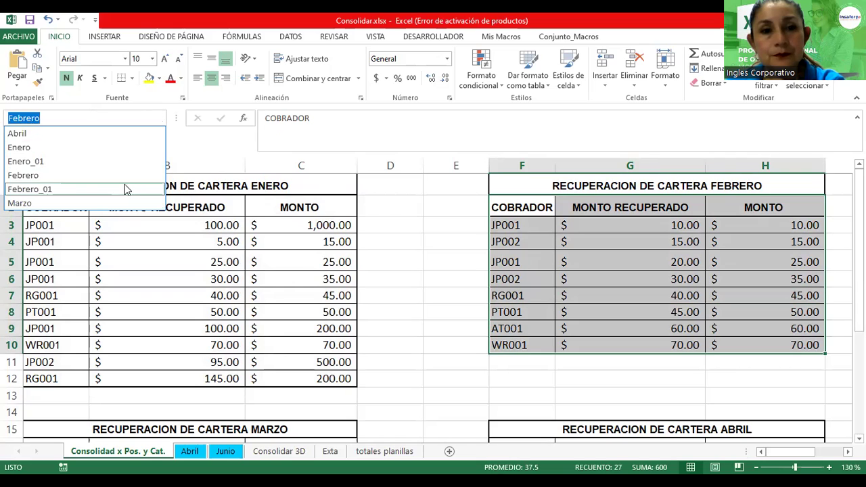
click(393, 242)
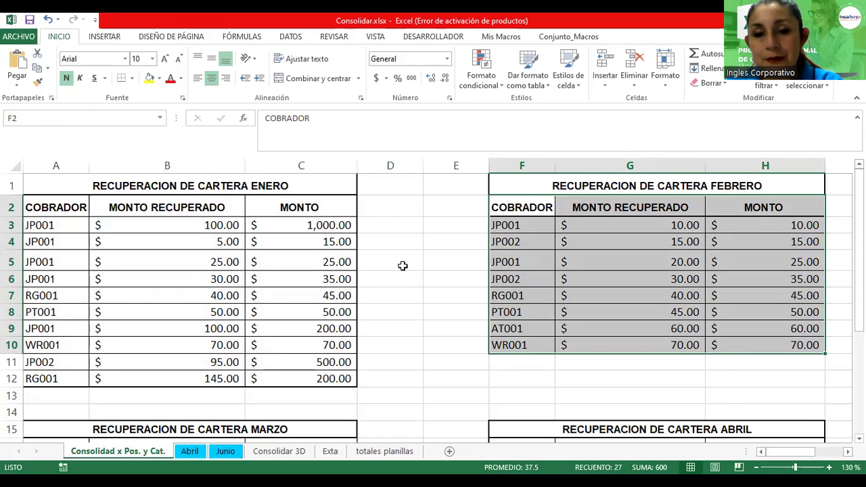
scroll(402, 264, down, 4)
- Name the March table A16:C24 Marzo_01
click(55, 233)
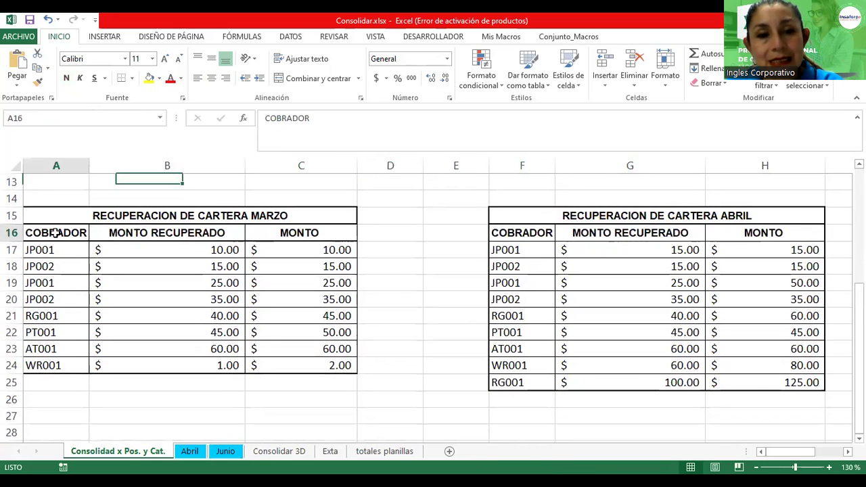
mouse_move(88, 232)
mouse_down()
mouse_move(323, 317)
mouse_move(323, 366)
mouse_up()
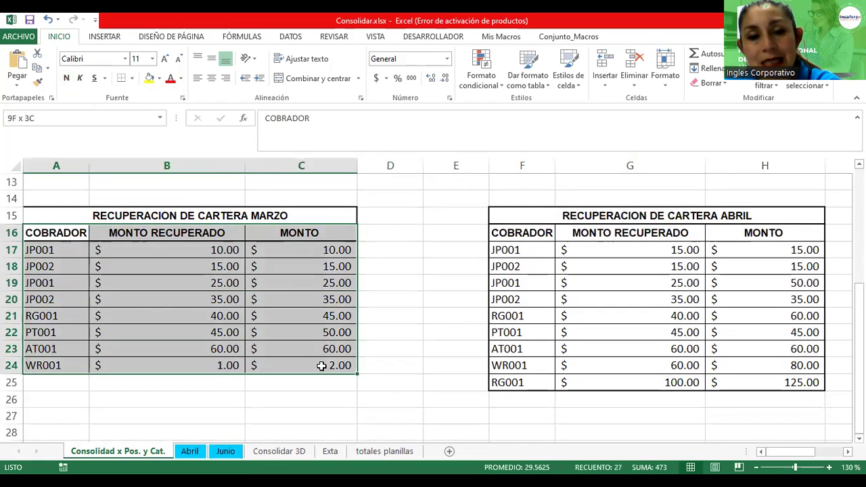
click(58, 120)
click(59, 119)
text(01)
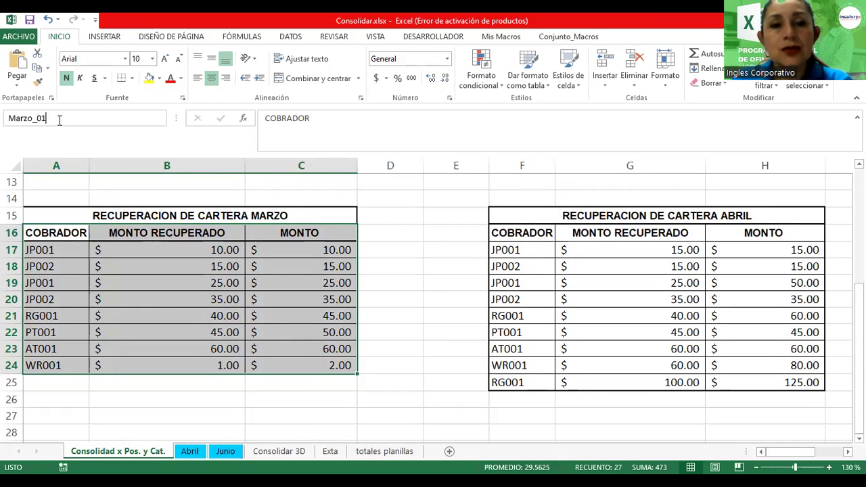
key(Return)
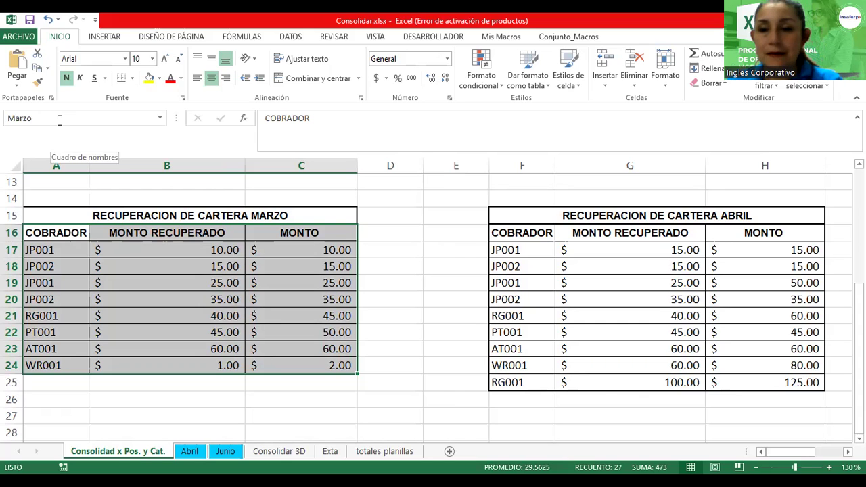
drag(540, 233, 807, 383)
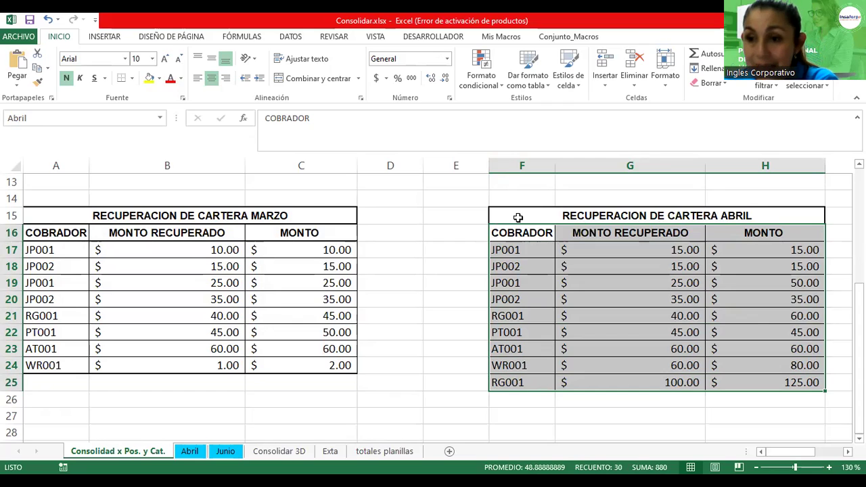
- Name the April table F16:H25 Abril_01 and confirm it in the names list
click(68, 116)
click(69, 116)
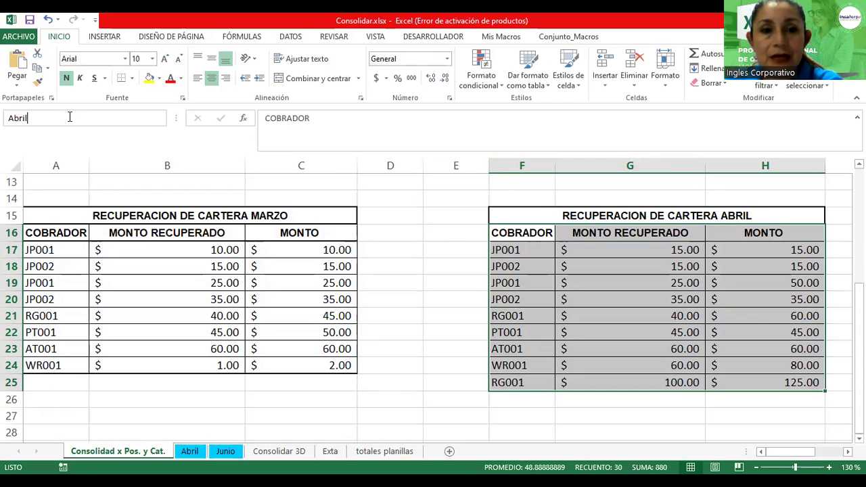
text(_01)
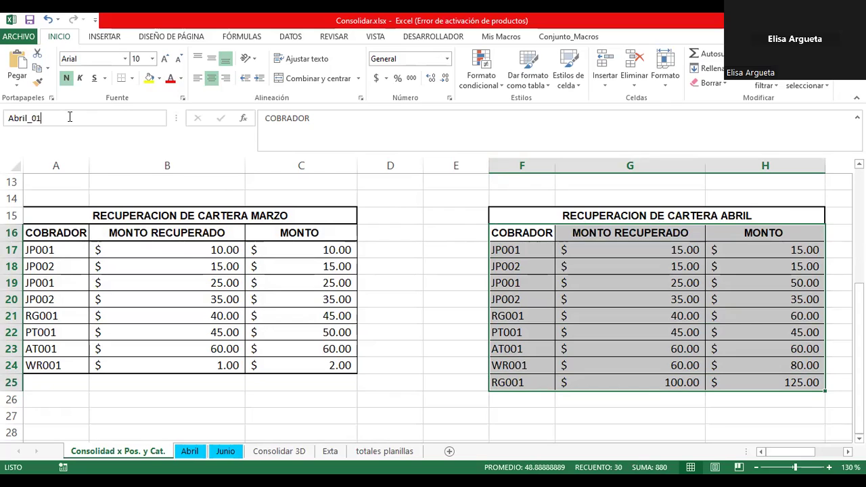
key(Return)
click(161, 119)
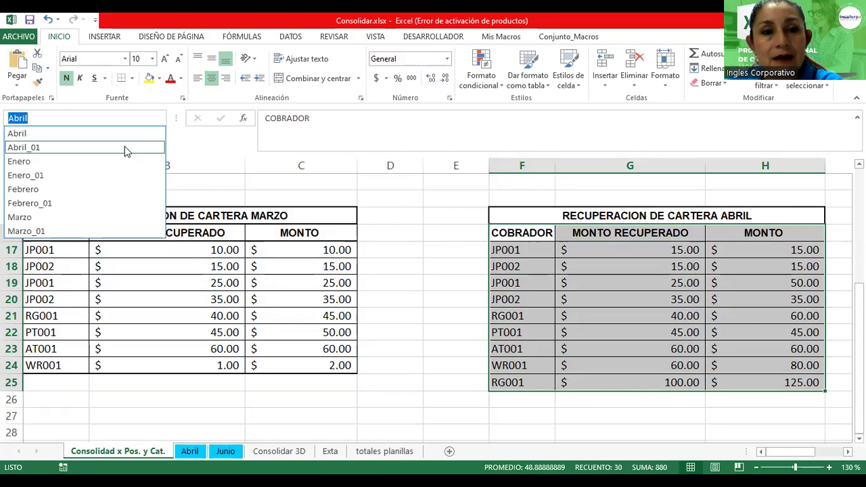
click(124, 147)
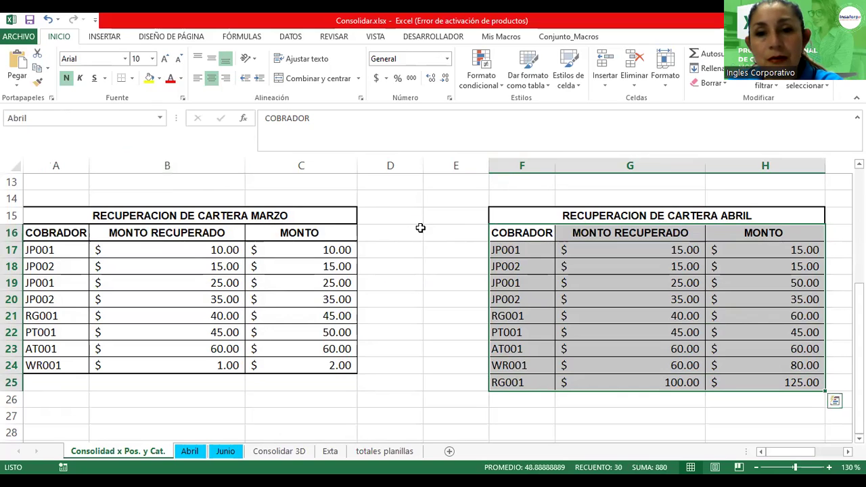
click(421, 228)
- Jump to the Enero, Febrero and Marzo tables through the Name Box list
click(161, 118)
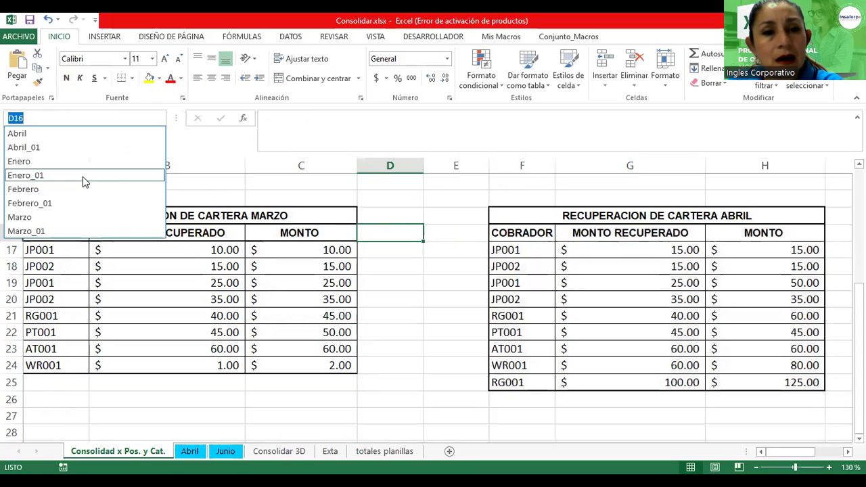
click(82, 176)
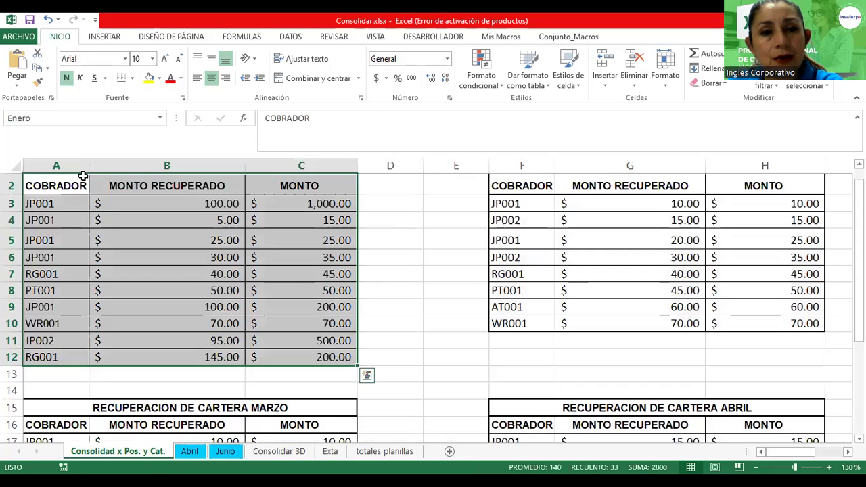
click(161, 119)
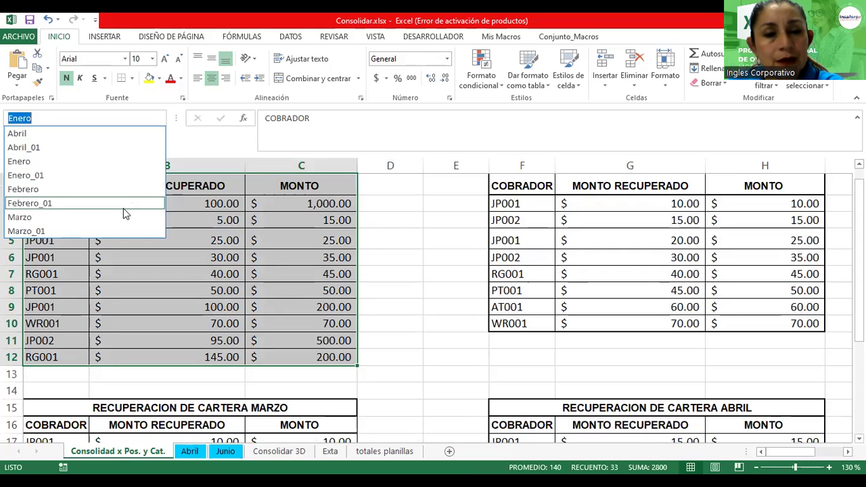
click(122, 205)
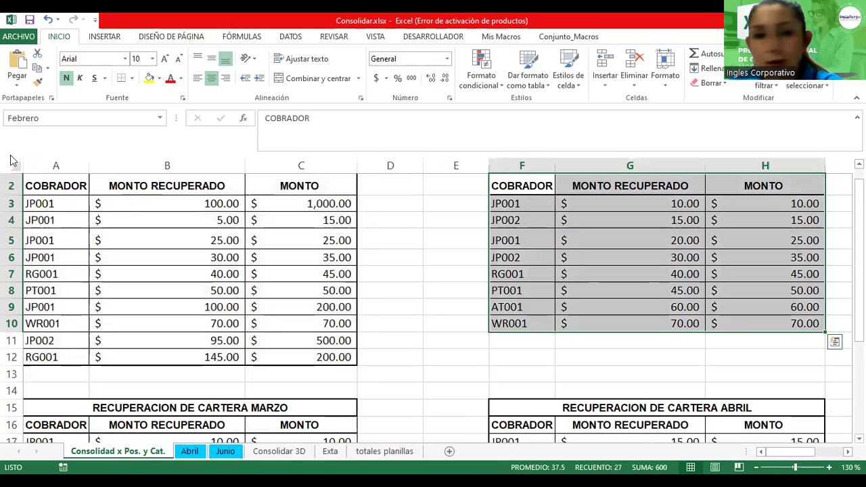
click(161, 119)
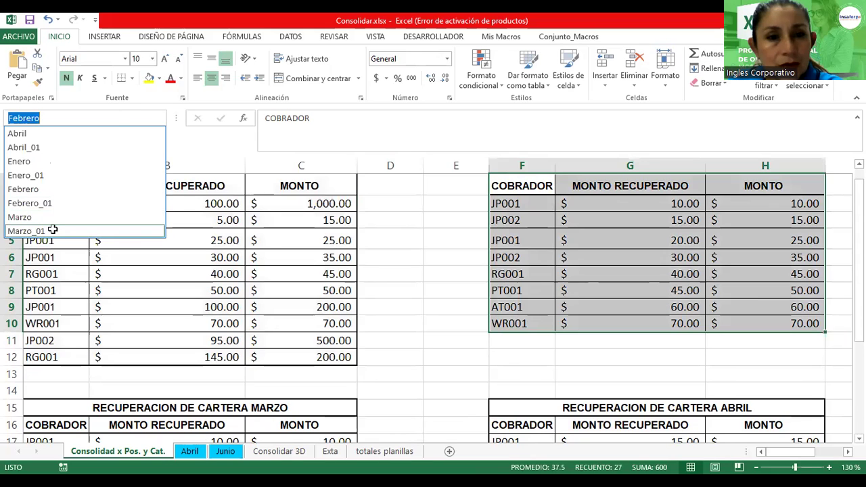
click(52, 231)
click(161, 119)
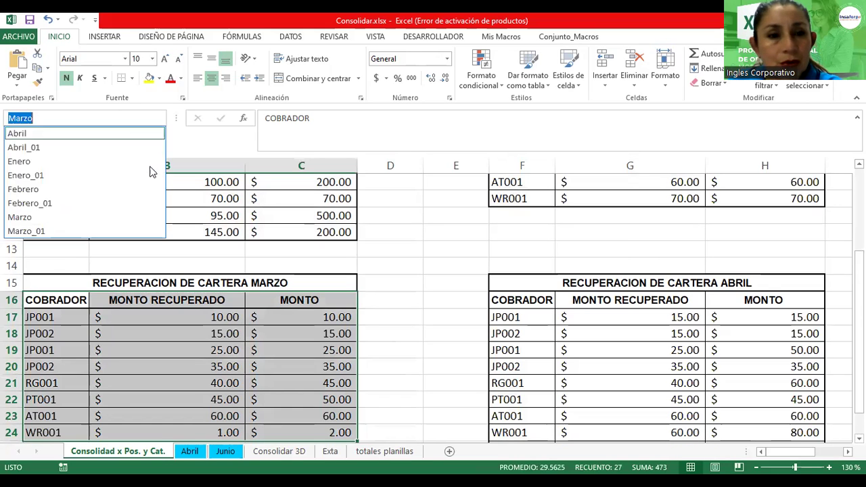
click(81, 232)
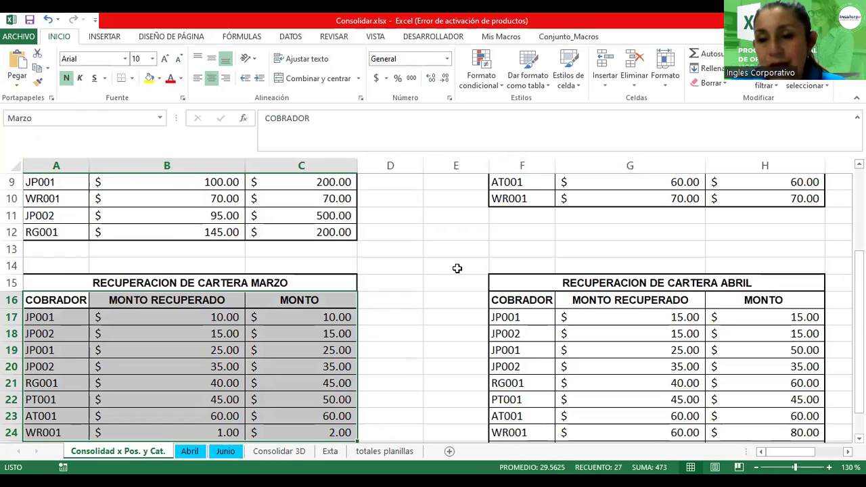
- Select K6 as the consolidation destination and show the Datos ribbon
click(387, 304)
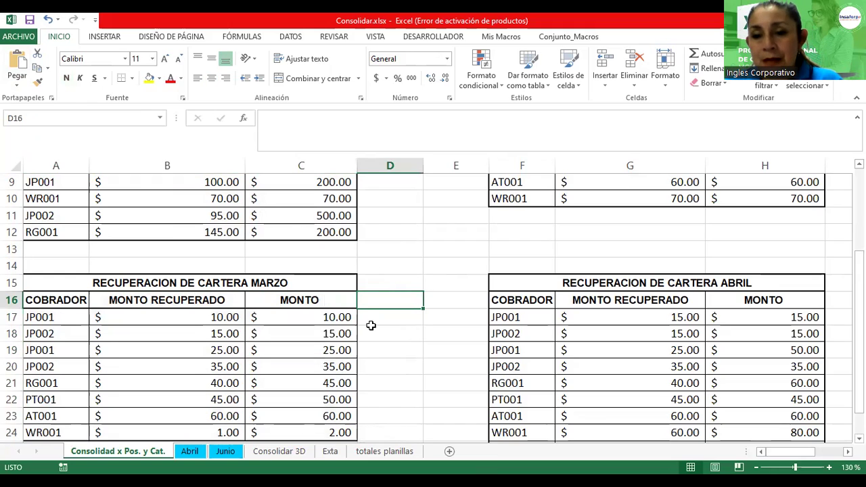
ctrl+scroll(371, 325, down, 3)
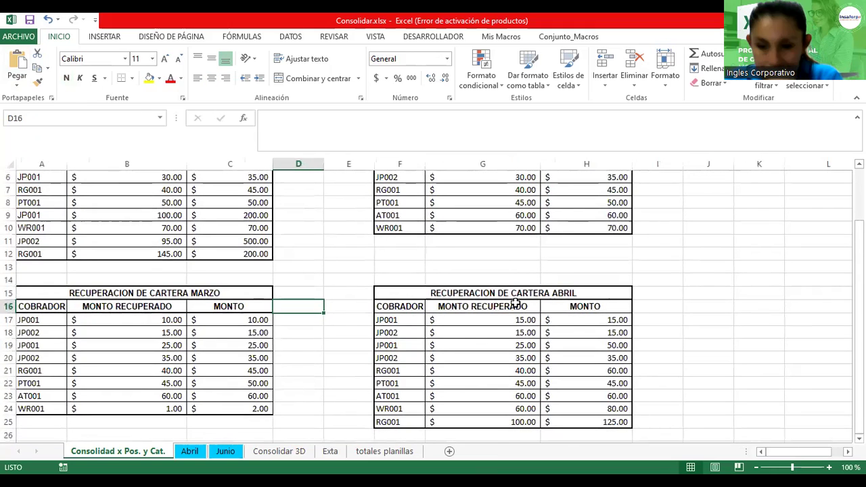
scroll(516, 304, up, 1)
scroll(515, 304, up, 2)
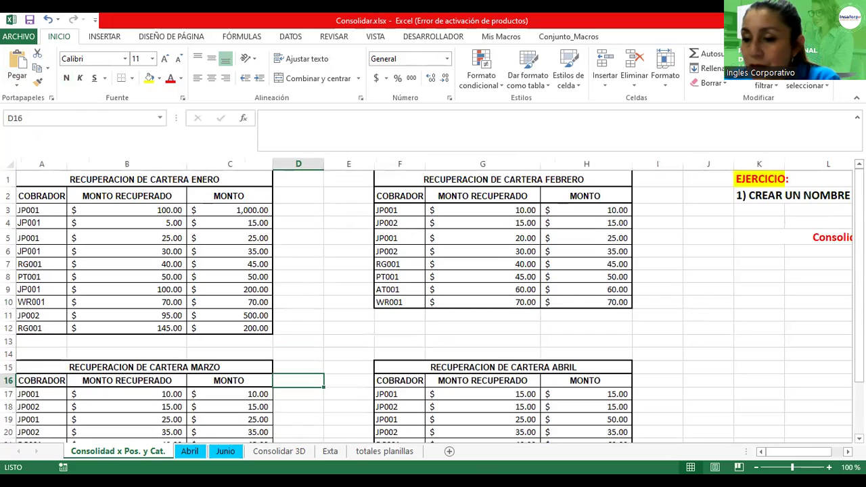
click(847, 451)
scroll(433, 305, right, 2)
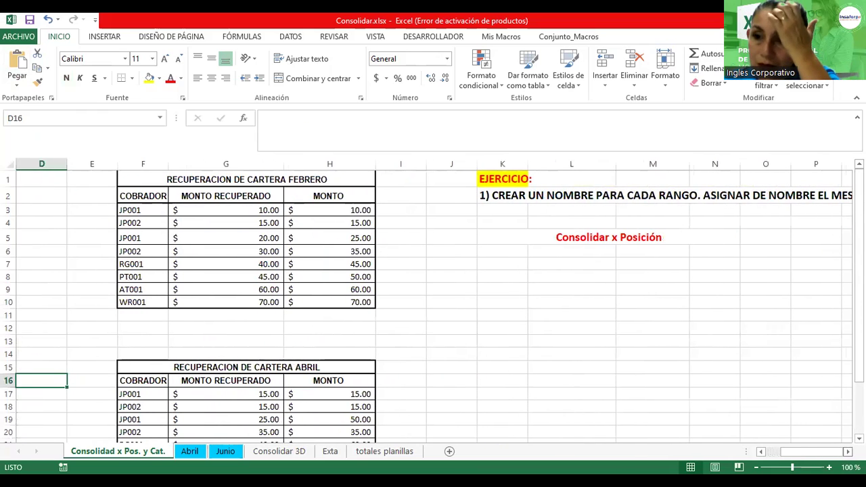
click(501, 250)
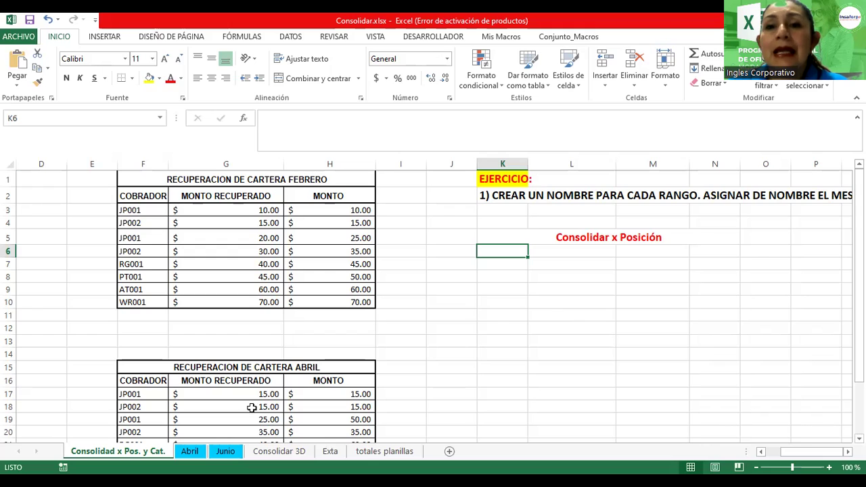
click(290, 38)
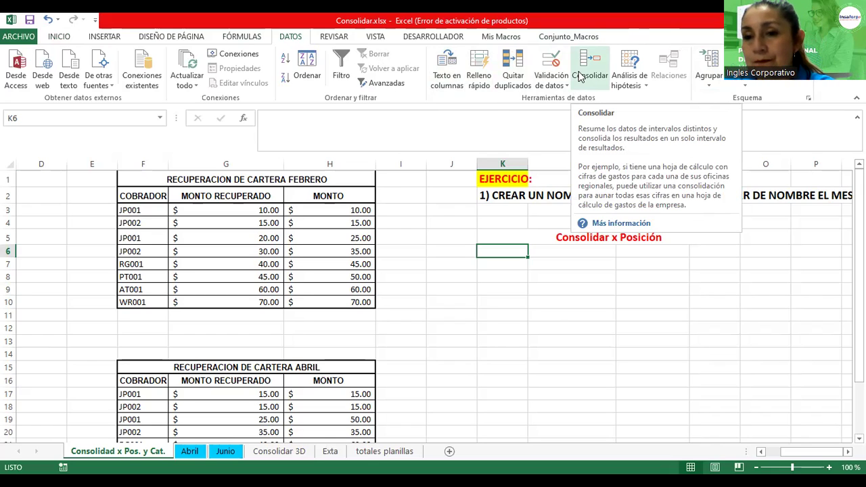
- Open Consolidar, move the dialog off the exercise text, and choose Suma as the function
click(580, 76)
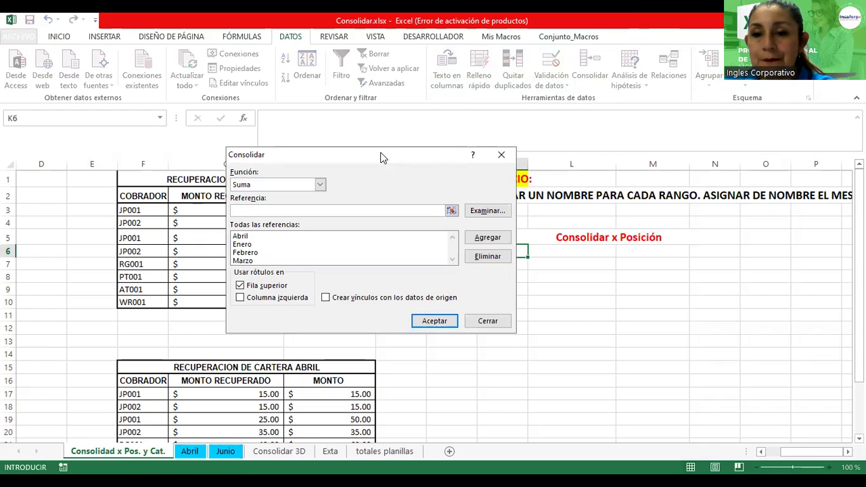
drag(381, 158, 342, 180)
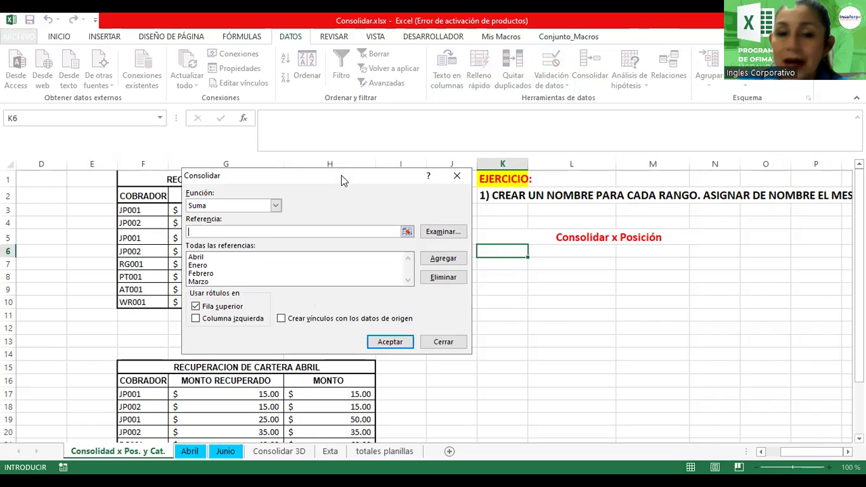
click(275, 207)
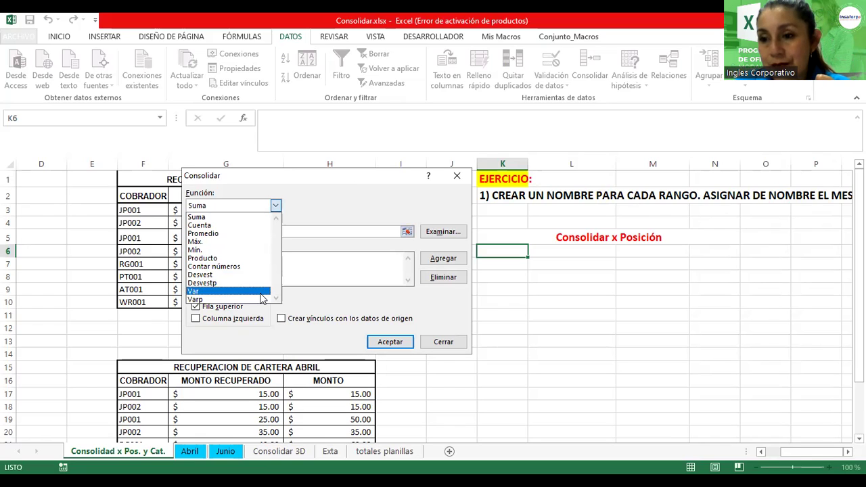
click(245, 222)
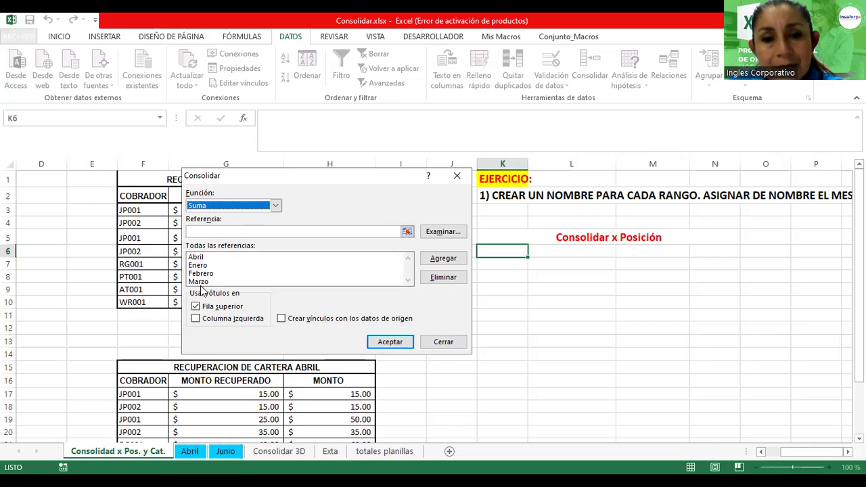
- Delete the Abril, Enero, Febrero and Marzo entries from Todas las referencias
click(199, 260)
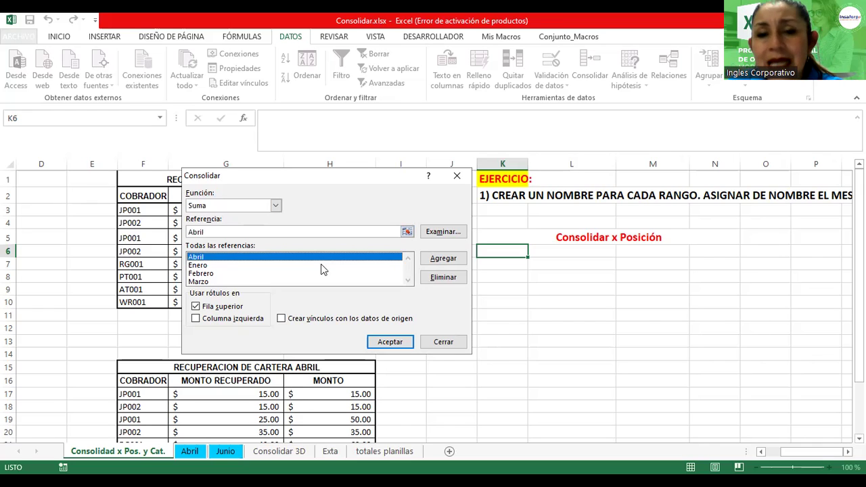
click(443, 279)
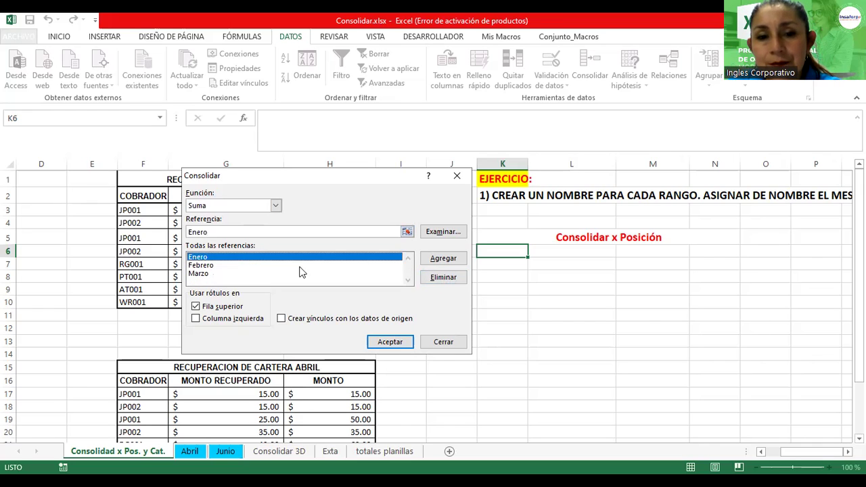
click(433, 283)
click(224, 258)
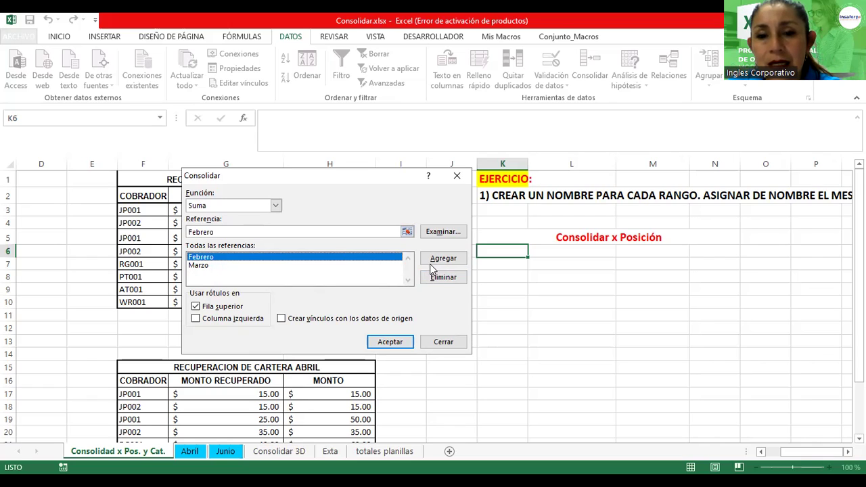
click(440, 279)
click(223, 258)
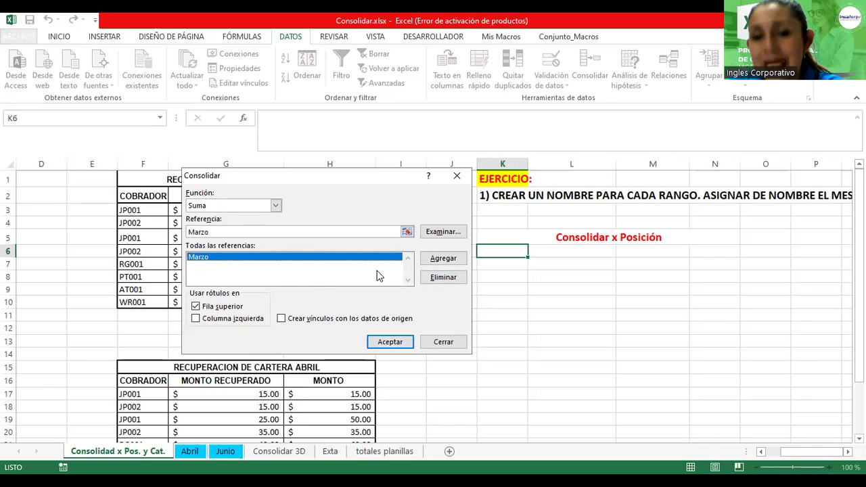
click(450, 283)
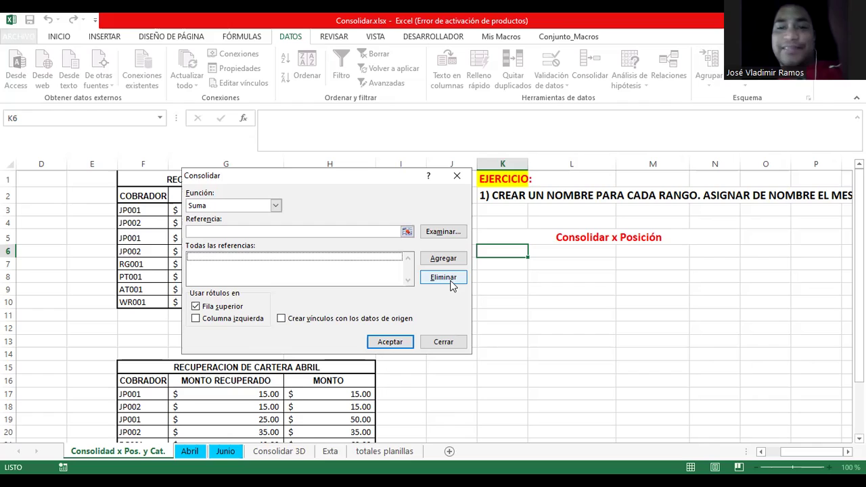
click(257, 232)
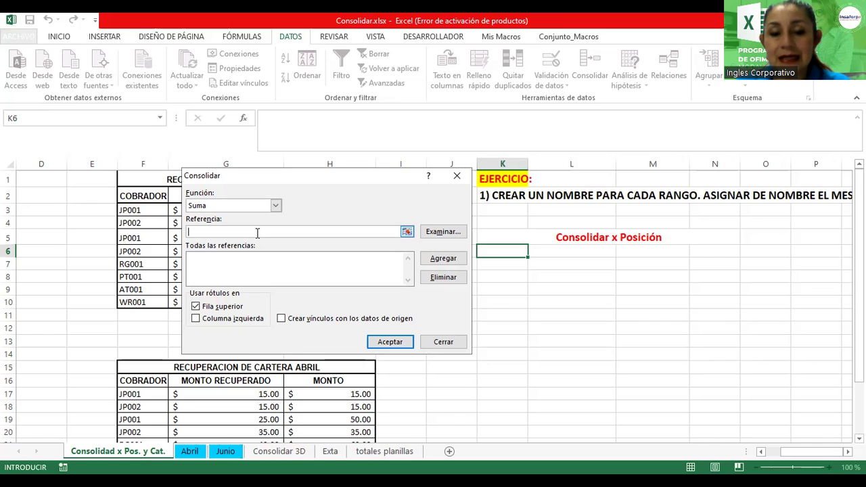
- Add the enero_01 range as a consolidation reference, then move the Consolidar dialog to reveal the Enero table
text(enero_)
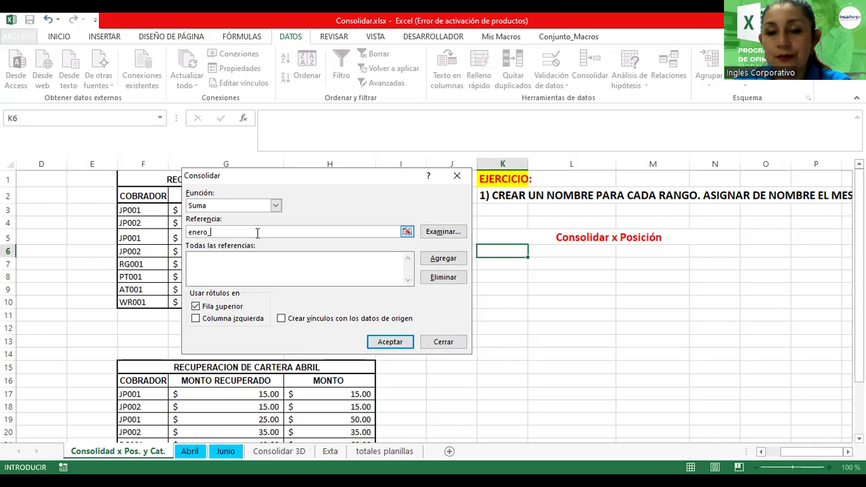
text(01)
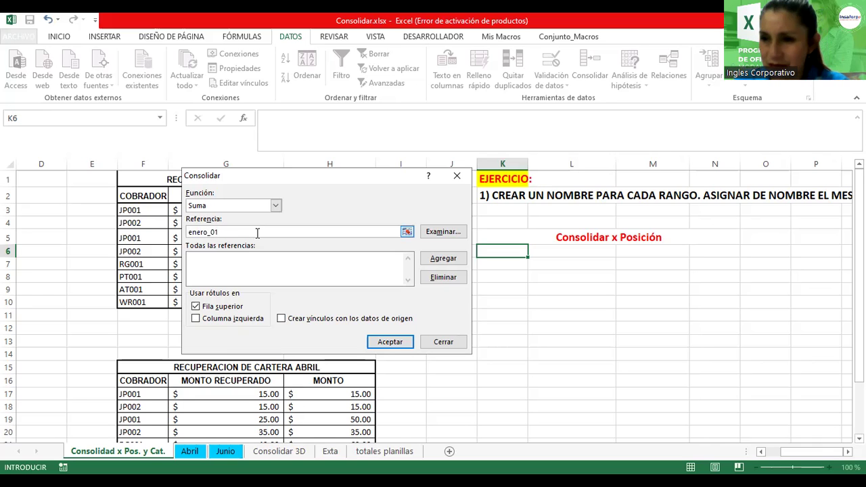
click(438, 262)
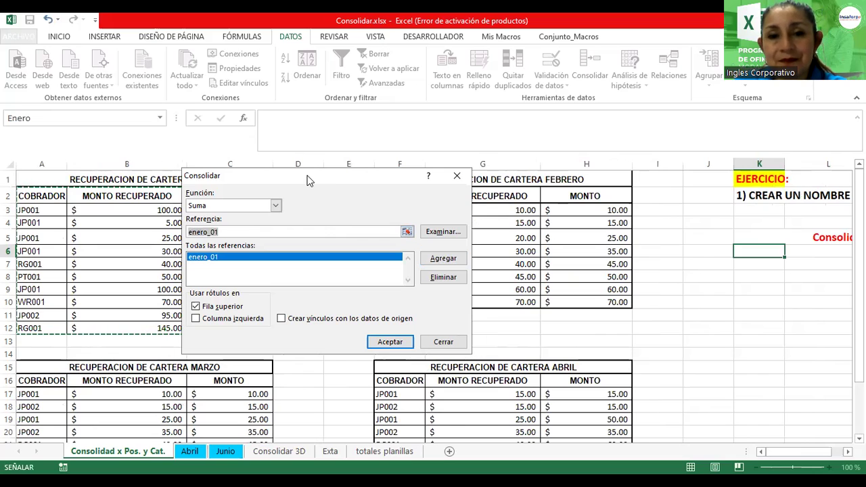
drag(308, 180, 455, 159)
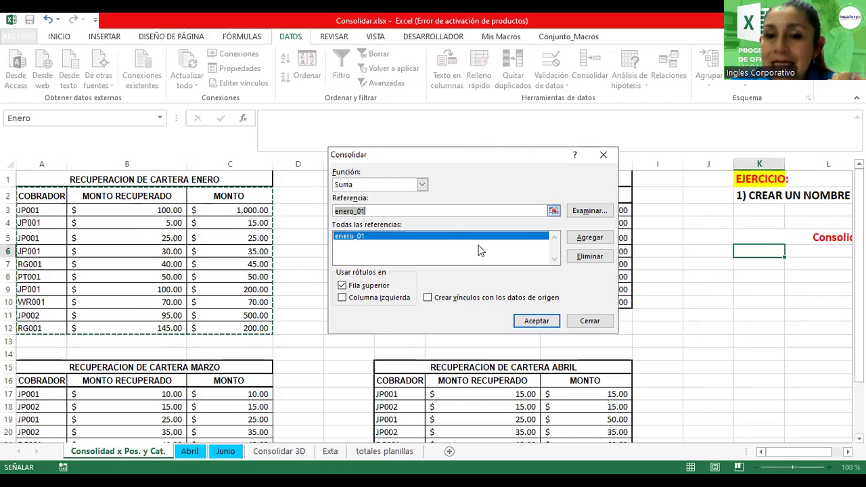
- Add the Febrero table F2:H10 to the consolidation references
click(554, 212)
click(408, 192)
drag(408, 192, 439, 199)
drag(605, 301, 604, 302)
click(611, 170)
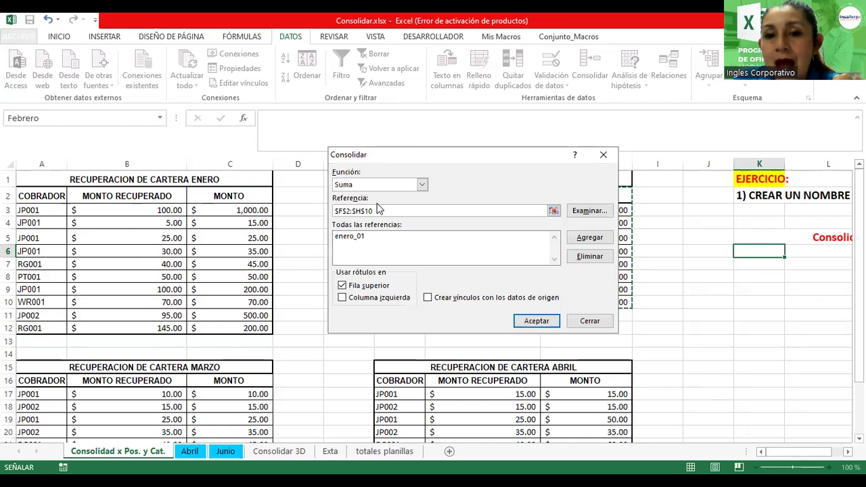
click(594, 236)
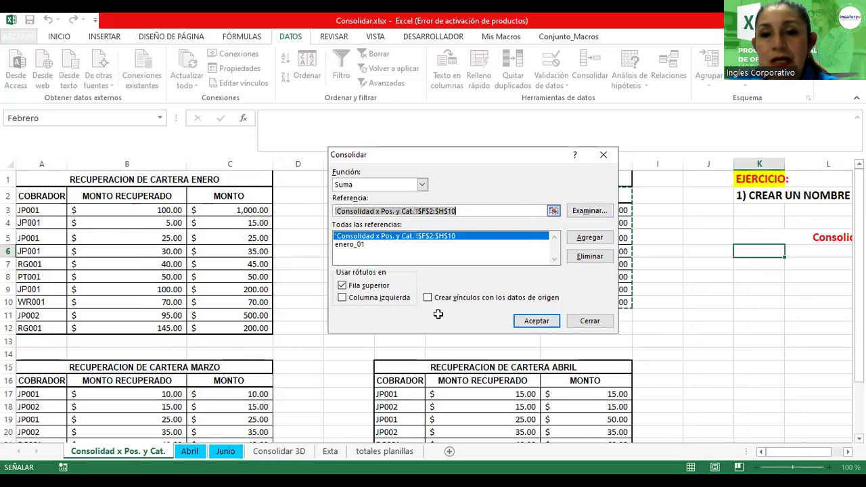
- Add the Marzo table A16:C24 to the consolidation references
click(552, 212)
scroll(231, 312, down, 3)
click(47, 260)
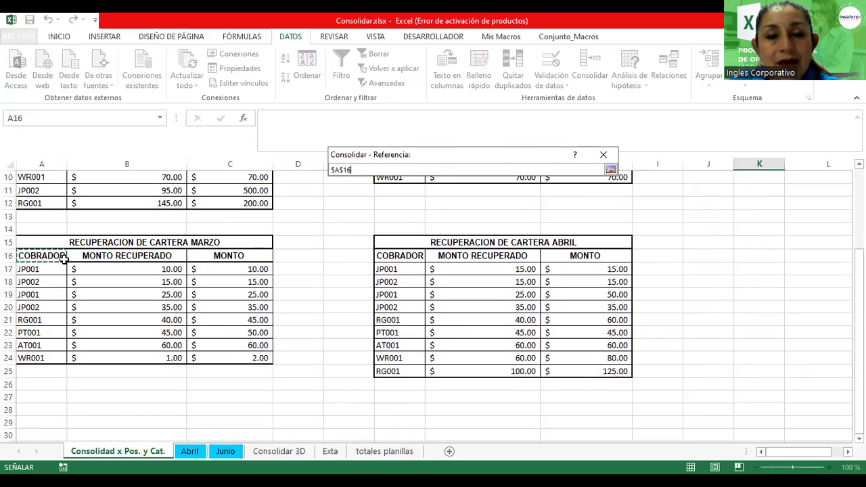
drag(223, 357, 223, 358)
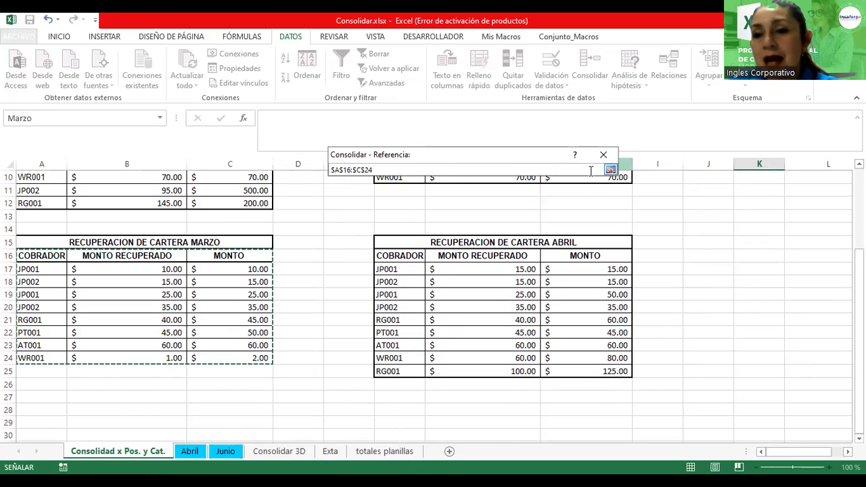
click(610, 169)
click(591, 237)
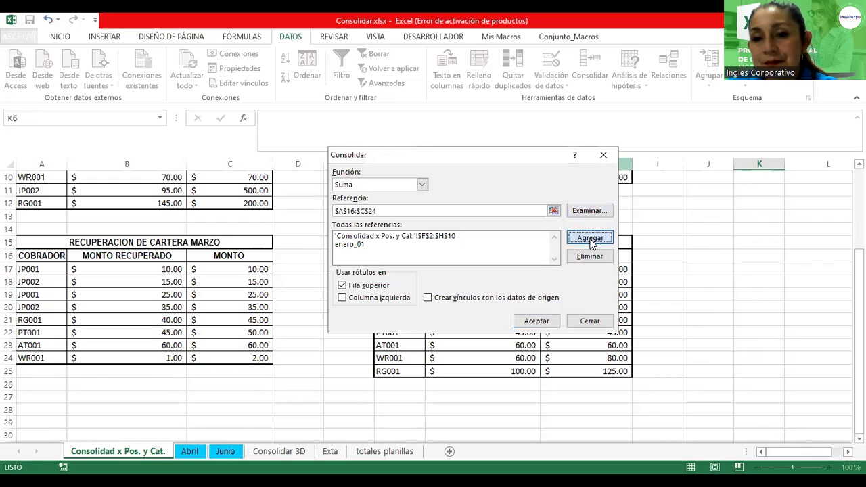
- Replace the reference text with abril_01 and add it to the list
click(479, 211)
key(BackSpace)
key(BackSpace)
key(BackSpace)
key(BackSpace)
key(BackSpace)
key(BackSpace)
key(BackSpace)
key(BackSpace)
key(BackSpace)
key(BackSpace)
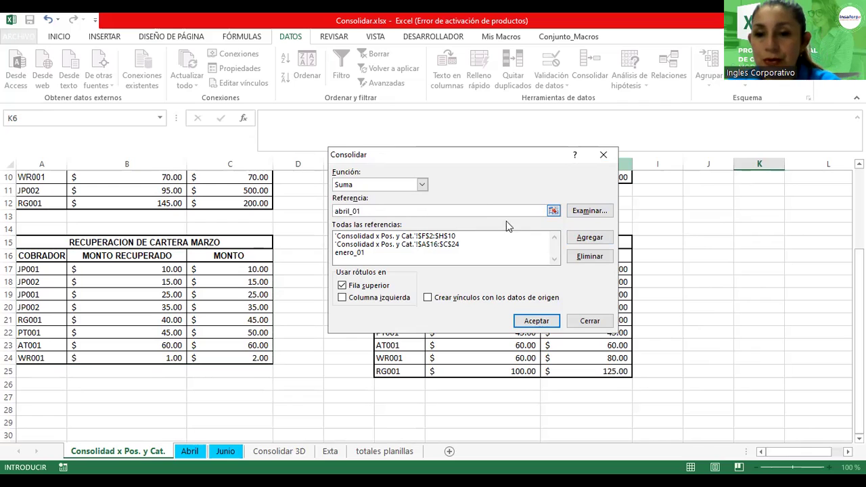
click(591, 237)
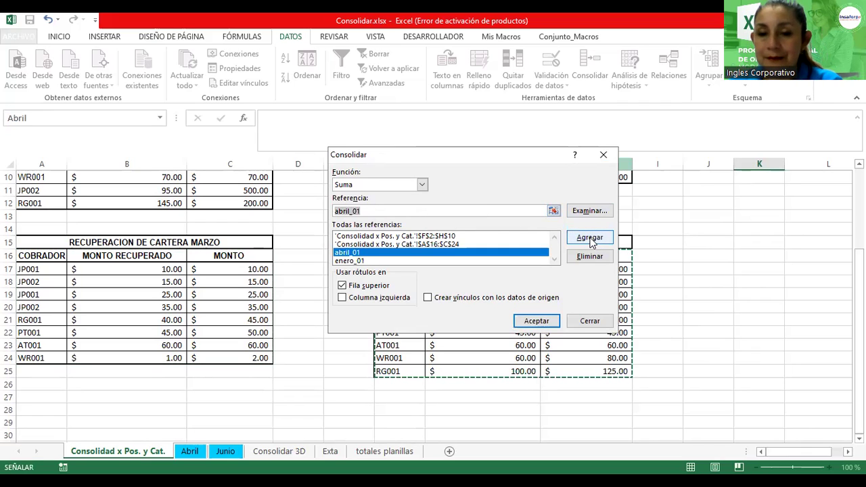
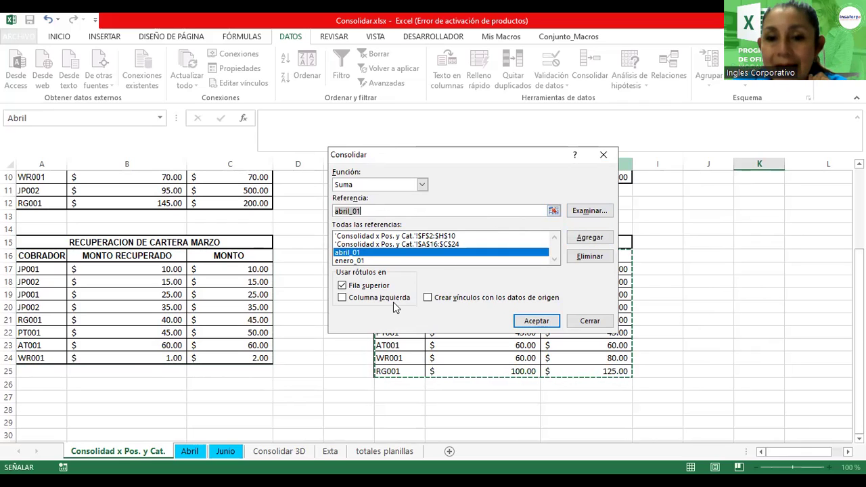
- Consolidate the four listed ranges as sums into K6 with Fila superior unchecked
click(343, 286)
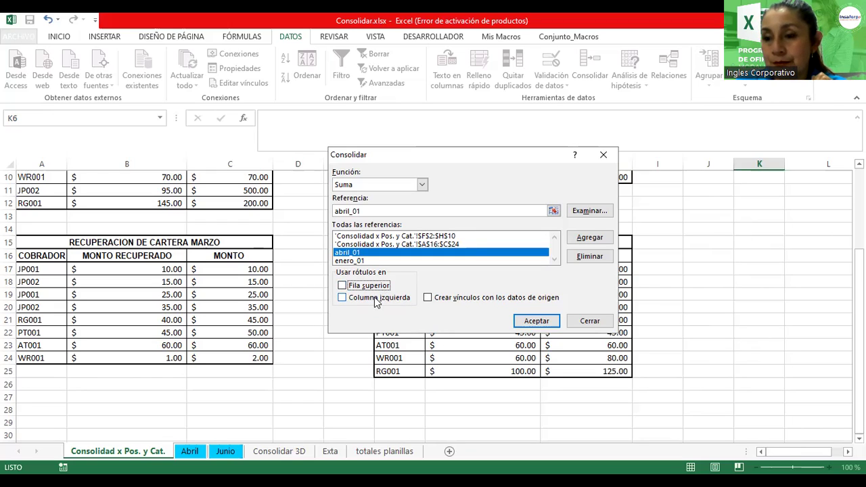
click(528, 323)
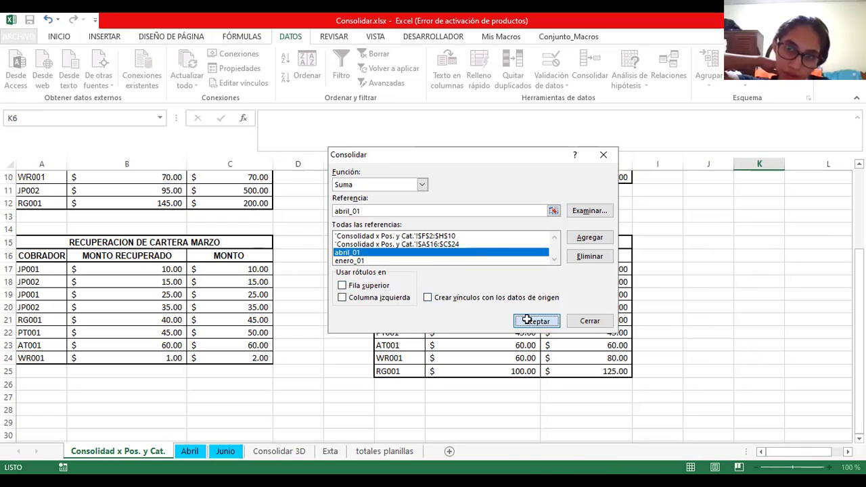
drag(810, 457, 824, 457)
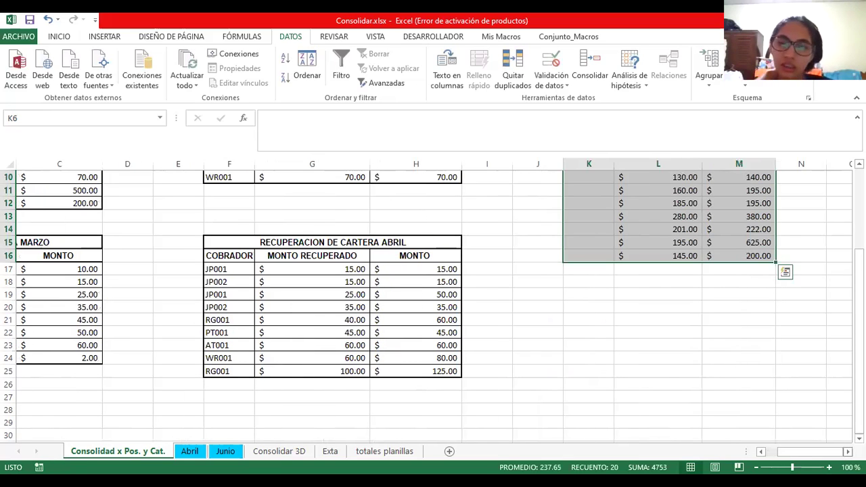
scroll(736, 325, left, 2)
scroll(737, 325, left, 1)
scroll(737, 325, up, 1)
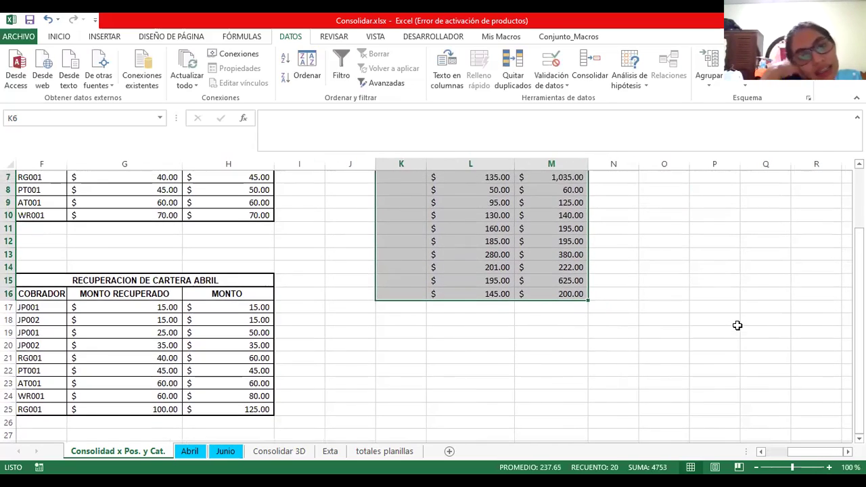
scroll(738, 325, up, 2)
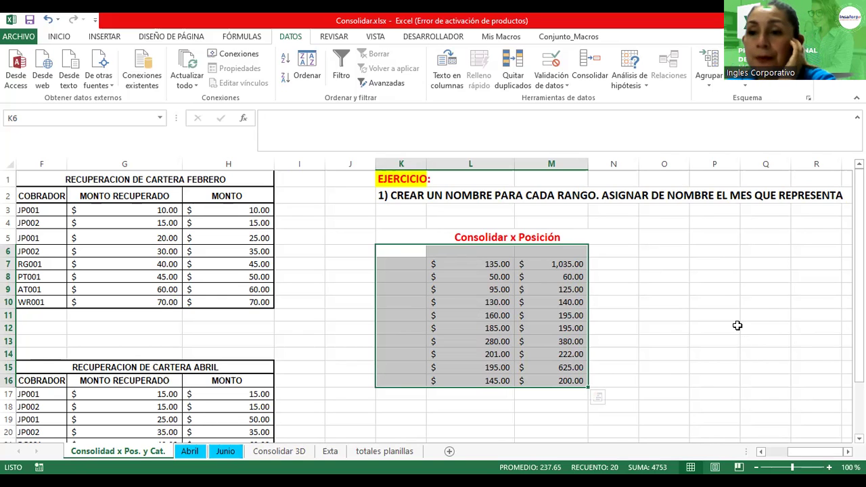
drag(815, 452, 794, 451)
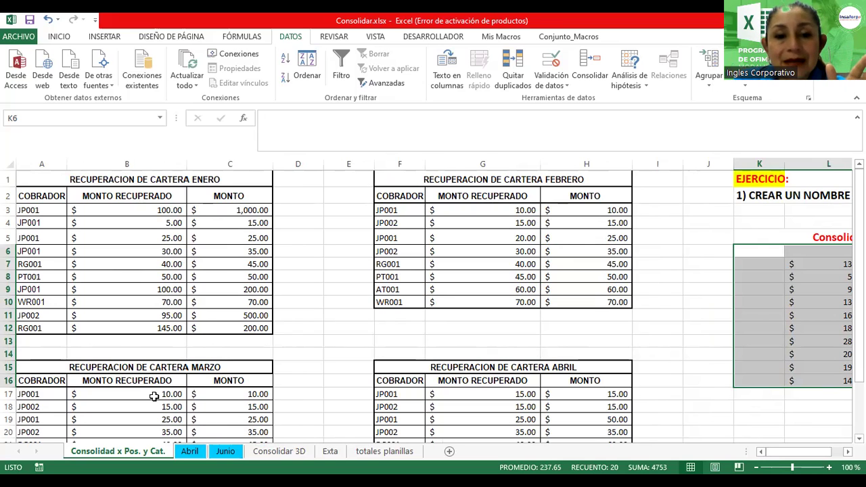
scroll(149, 394, down, 2)
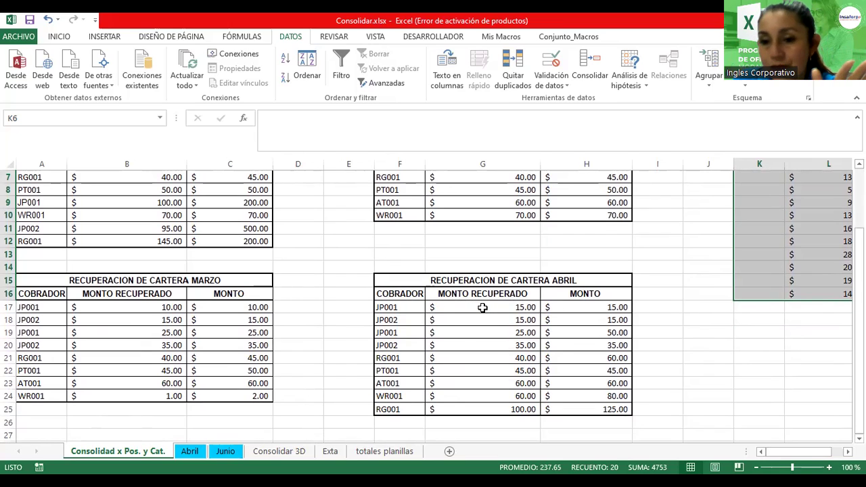
scroll(782, 459, right, 3)
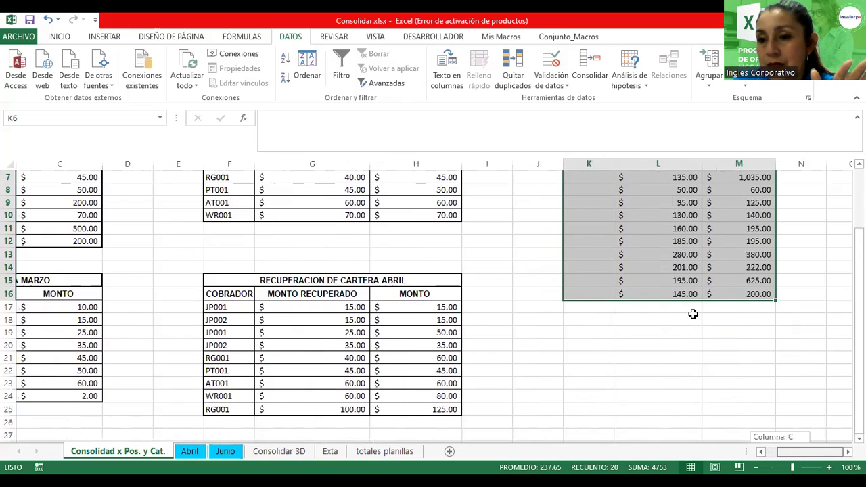
scroll(692, 313, up, 2)
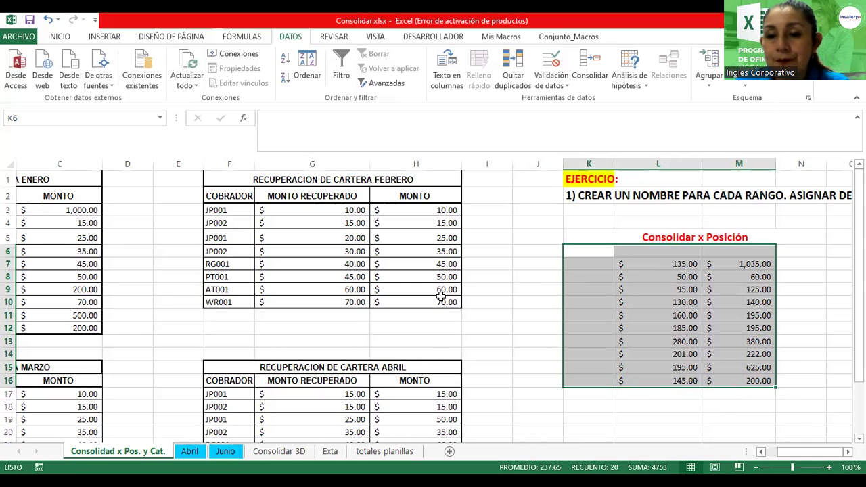
ctrl+scroll(452, 305, down, 1)
ctrl+scroll(452, 305, down, 1)
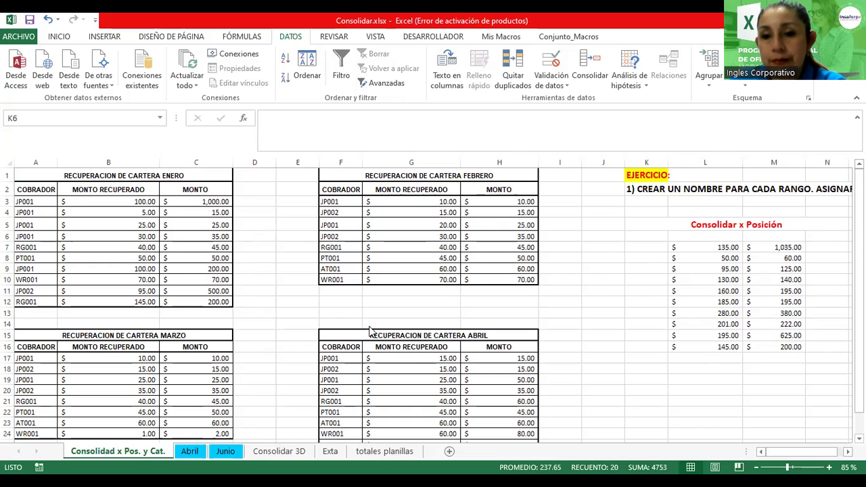
- Copy the ABRIL table F15:H25 and paste it at A28
scroll(421, 347, down, 3)
click(420, 296)
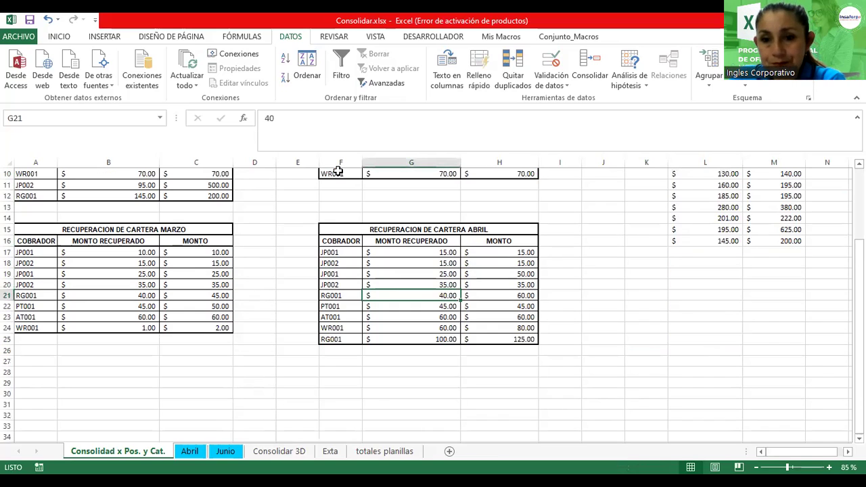
mouse_move(339, 229)
mouse_down()
mouse_move(505, 302)
mouse_move(504, 340)
mouse_up()
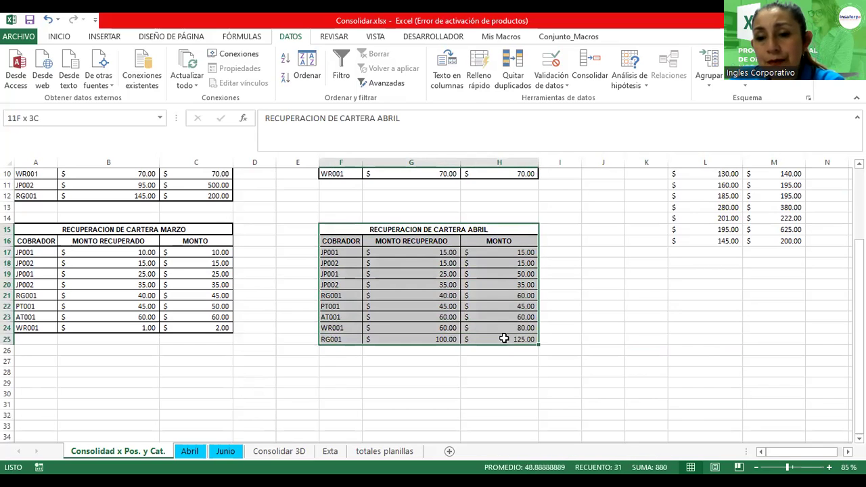
key(ctrl+c)
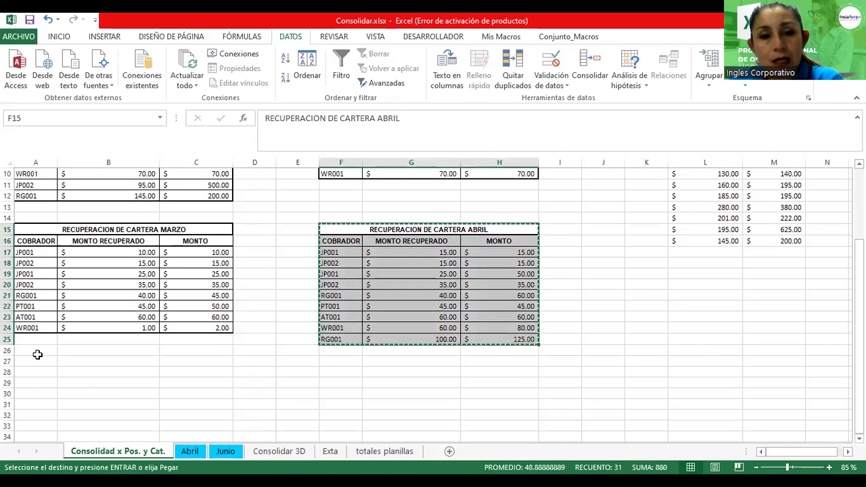
click(30, 373)
key(Return)
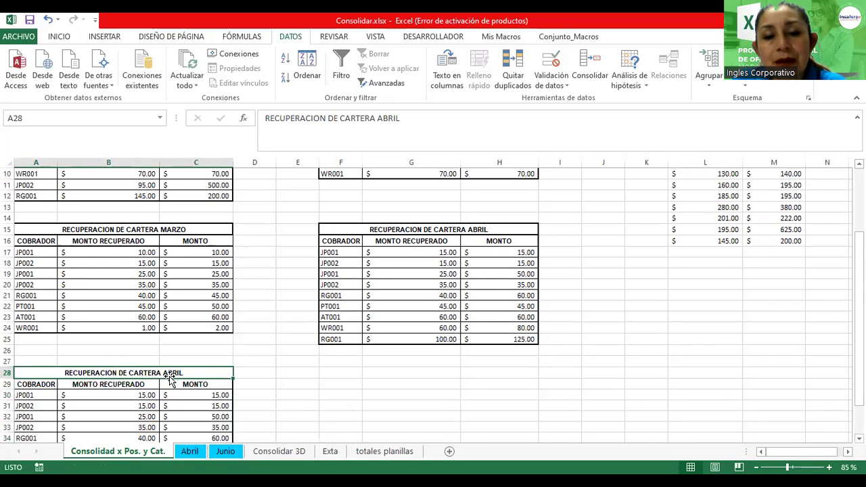
scroll(170, 381, down, 5)
click(196, 305)
ctrl+scroll(214, 242, up, 3)
ctrl+scroll(214, 242, up, 2)
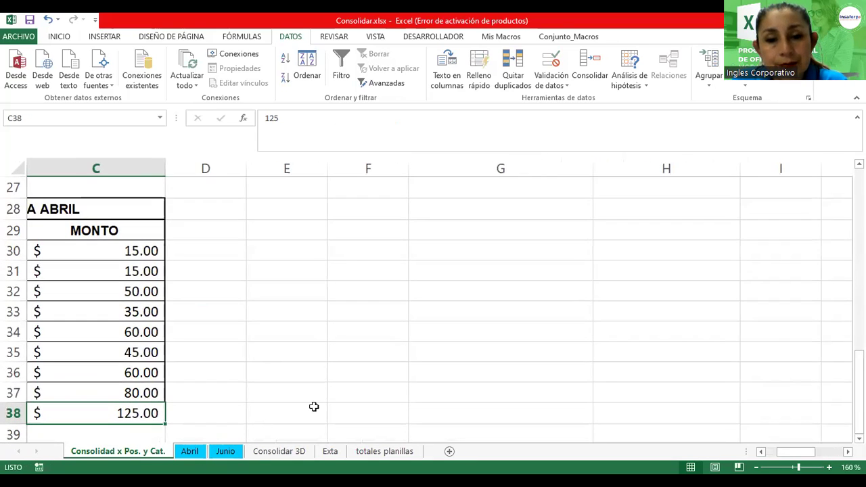
drag(806, 451, 772, 451)
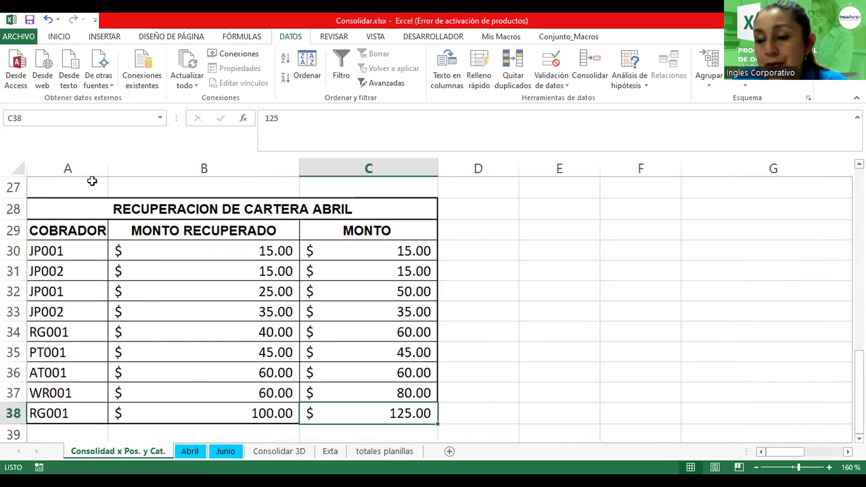
- Change the pasted table's title from ABRIL to Mayo
double_click(335, 205)
drag(353, 209, 316, 211)
text(Mayo)
key(Return)
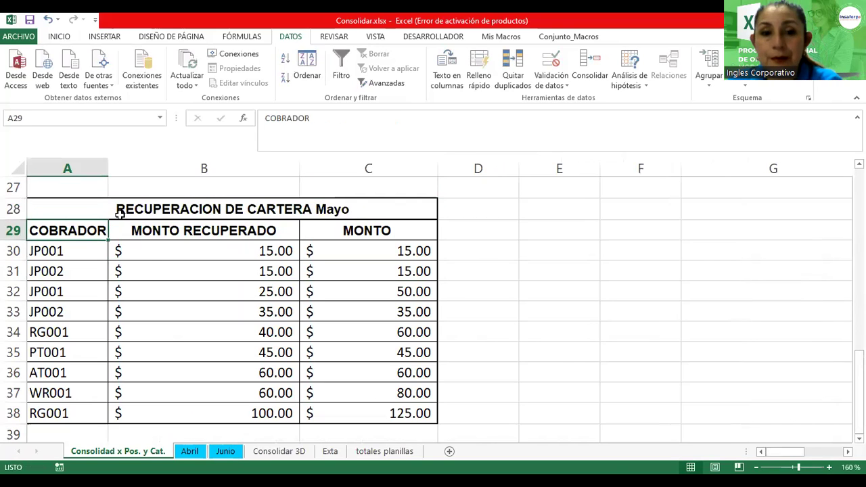
- Name the copied table's data range A29:C38 as mayo
mouse_move(77, 231)
mouse_down()
mouse_move(275, 305)
mouse_move(356, 406)
mouse_up()
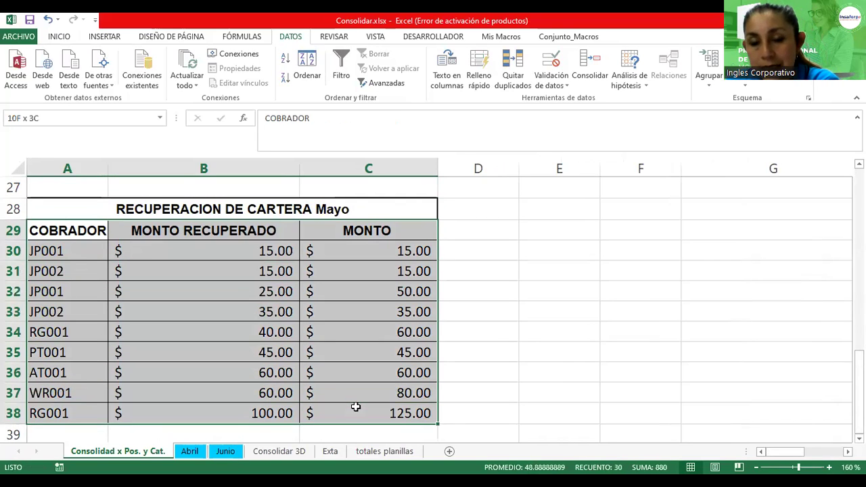
click(66, 120)
text(mA)
key(BackSpace)
text(ayo)
key(Return)
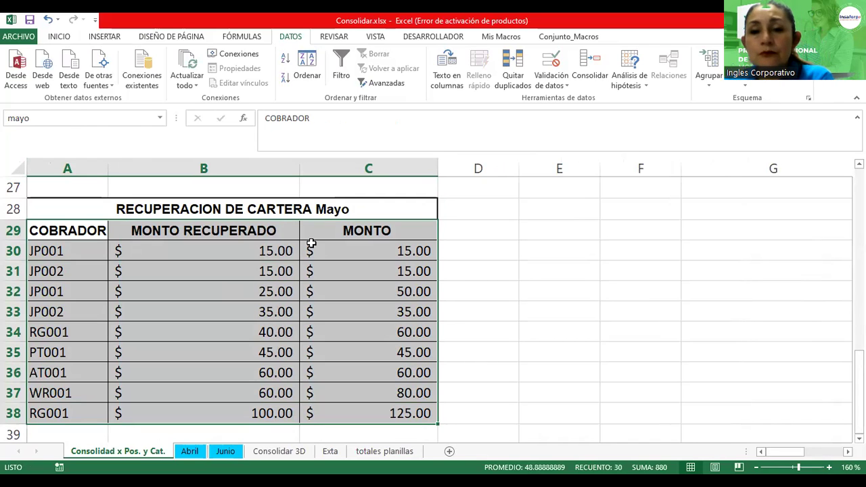
- Select L19 as the output cell for the new consolidation
click(414, 256)
ctrl+scroll(542, 318, down, 3)
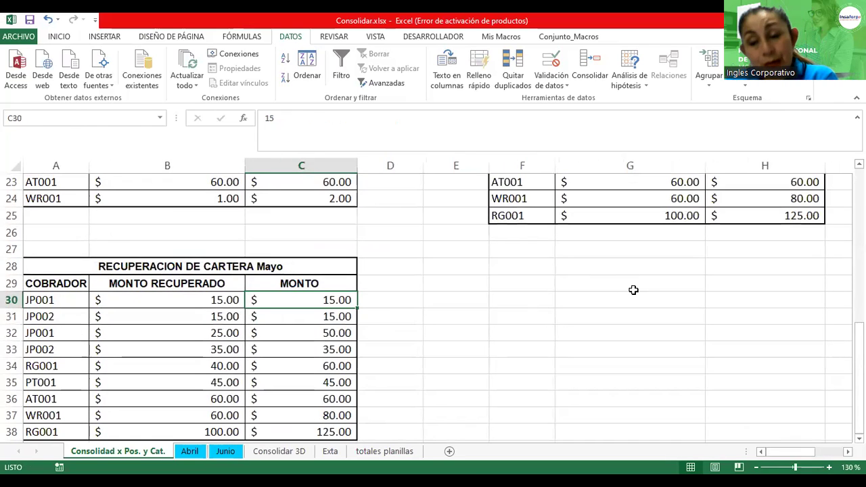
ctrl+scroll(634, 289, down, 1)
ctrl+scroll(634, 290, down, 1)
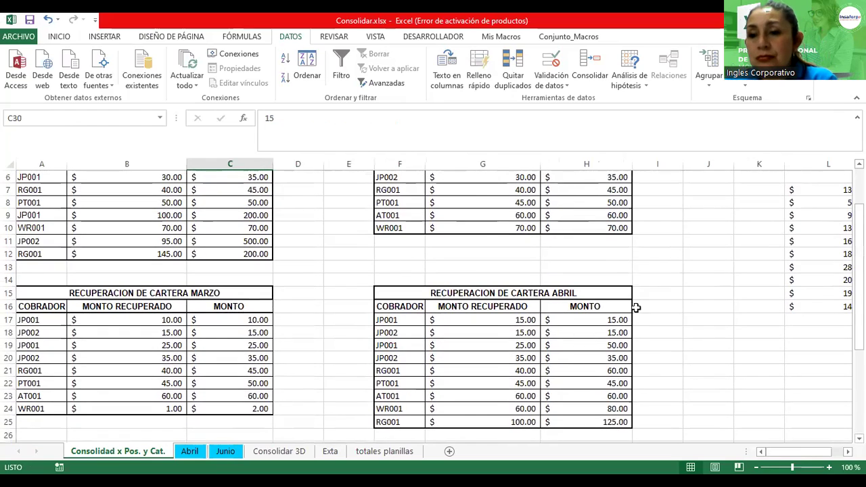
drag(785, 452, 817, 454)
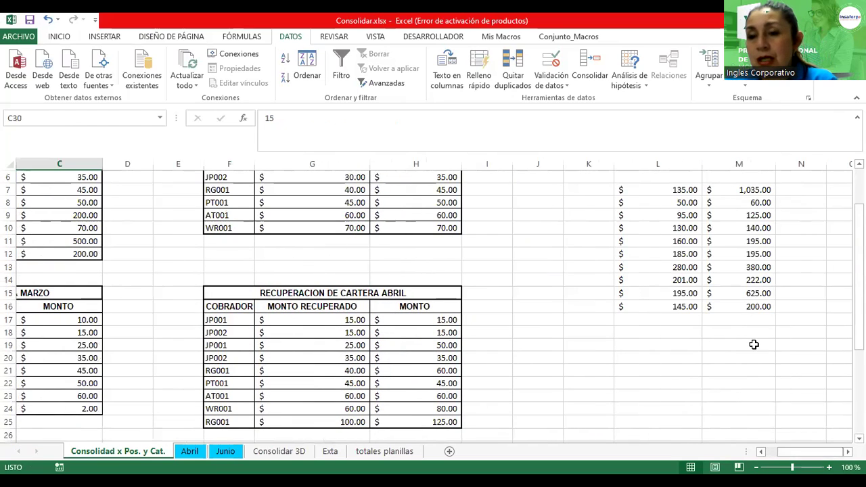
scroll(744, 332, up, 1)
scroll(748, 325, down, 1)
scroll(677, 335, down, 1)
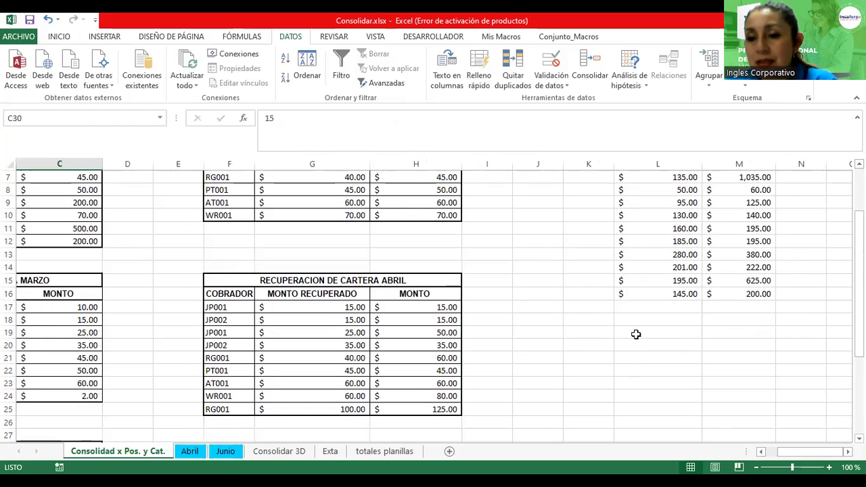
click(635, 333)
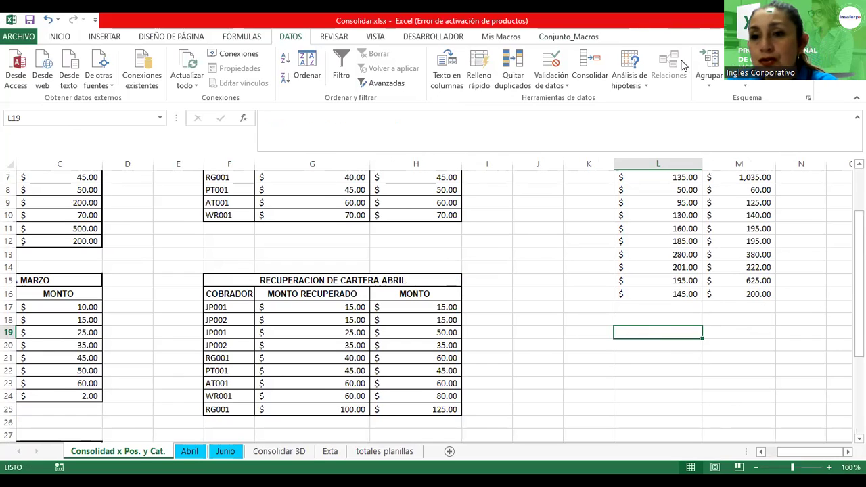
- Add the mayo range to the Consolidar references and consolidate into M20:N29
click(589, 68)
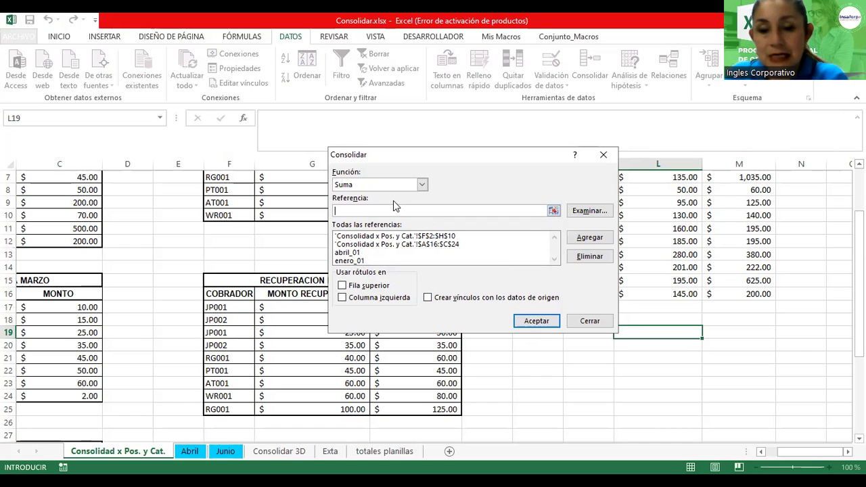
text(mayo)
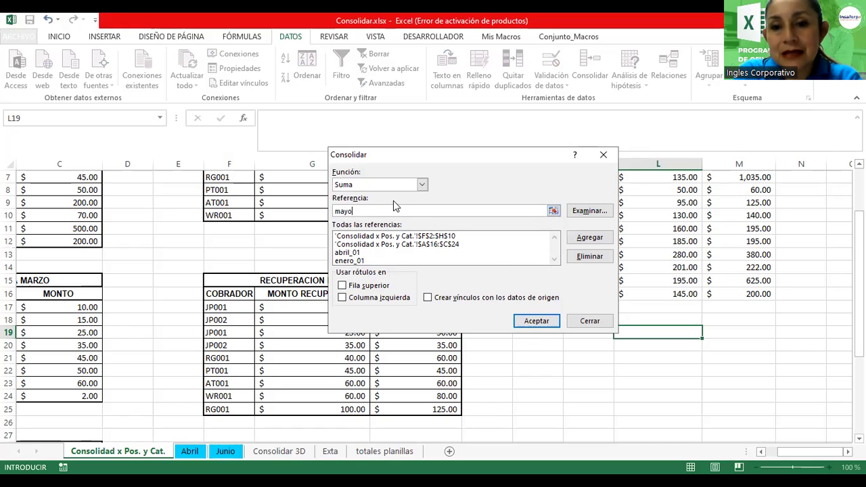
click(586, 238)
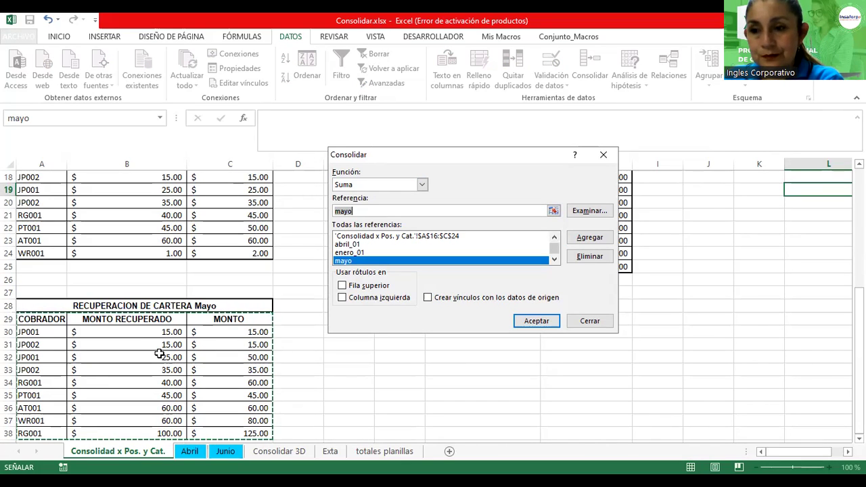
click(536, 322)
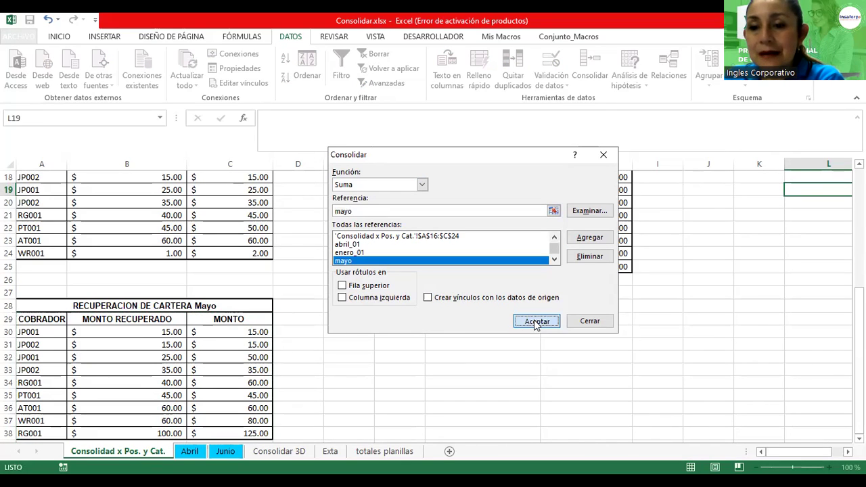
drag(802, 452, 839, 451)
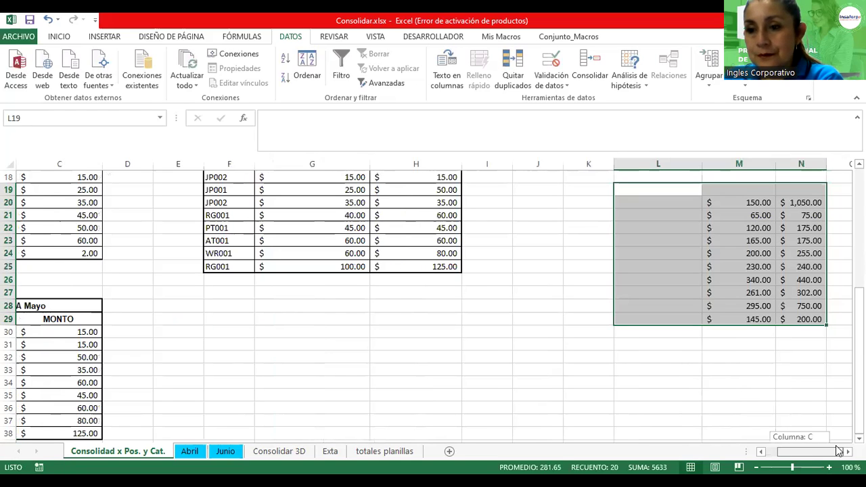
scroll(788, 339, up, 1)
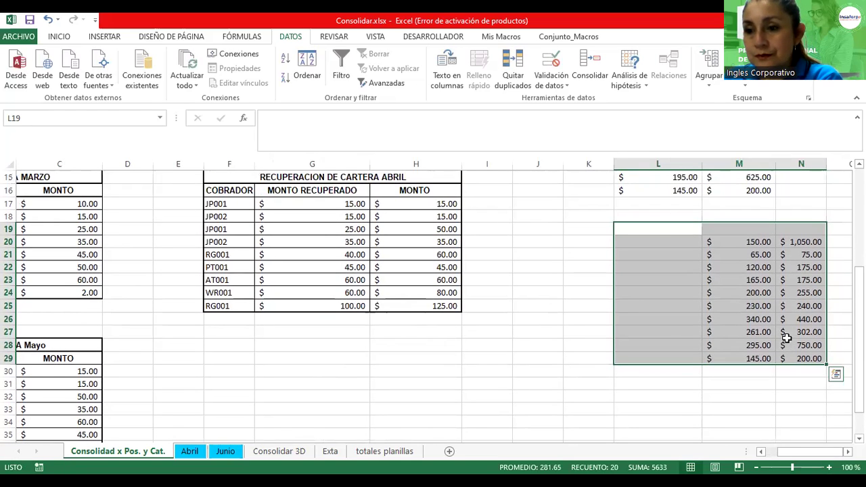
scroll(745, 271, up, 1)
scroll(751, 297, up, 1)
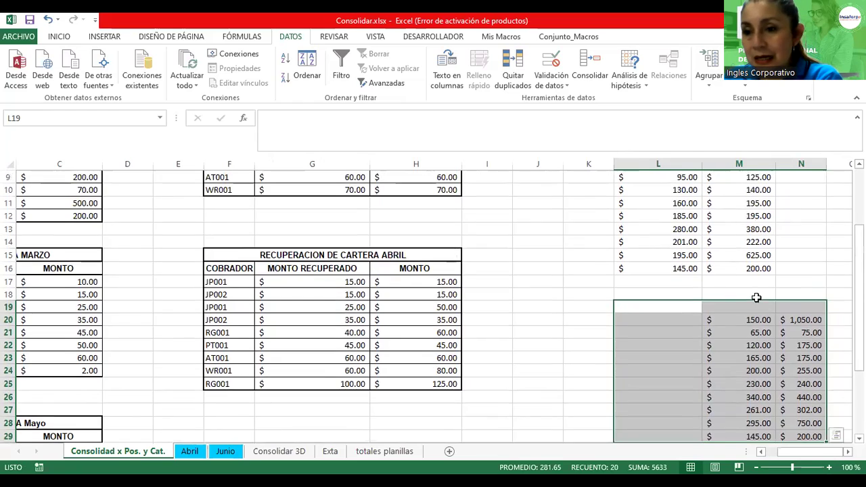
scroll(752, 306, up, 1)
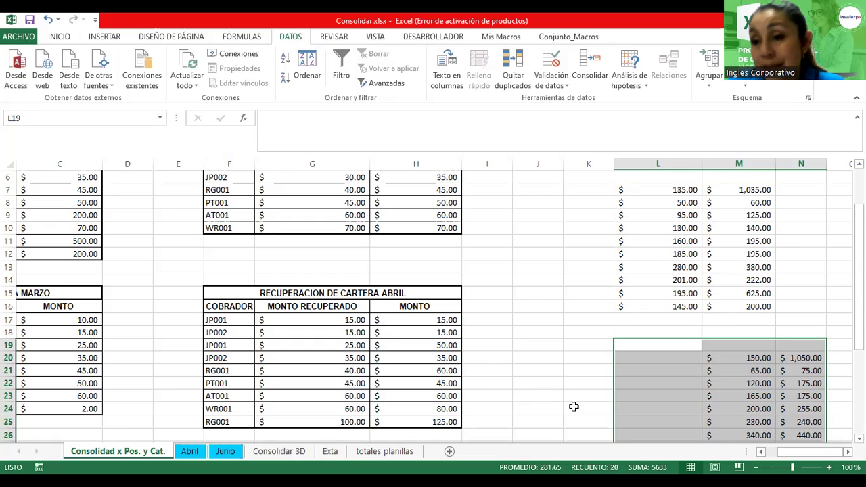
- Open Consolidar and confirm Suma as the summary function
click(586, 58)
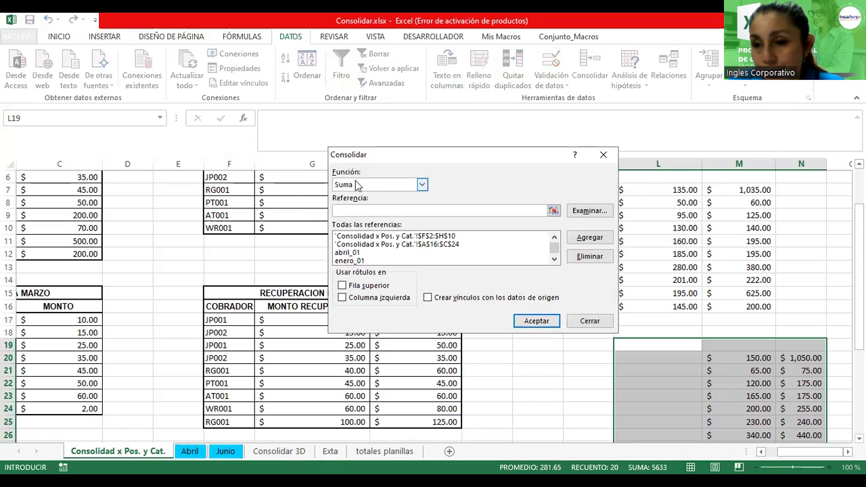
click(358, 185)
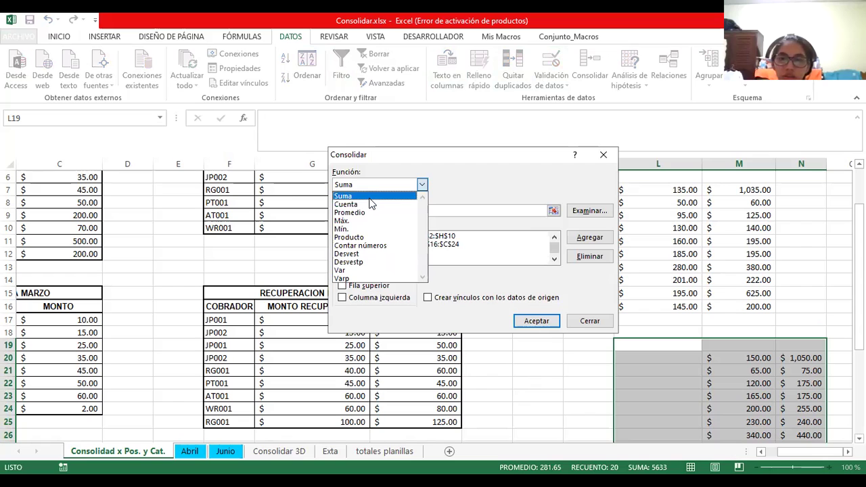
click(370, 198)
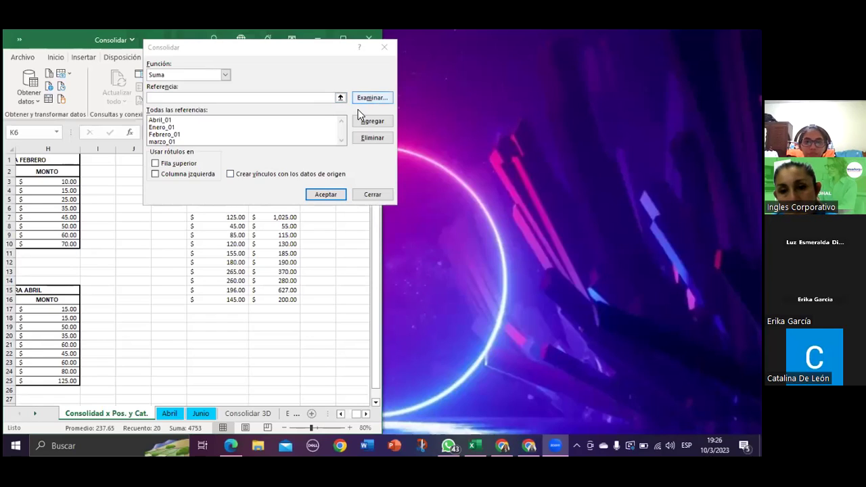
- Close the Consolidar dialog and select K6:M16 as the result area
click(372, 194)
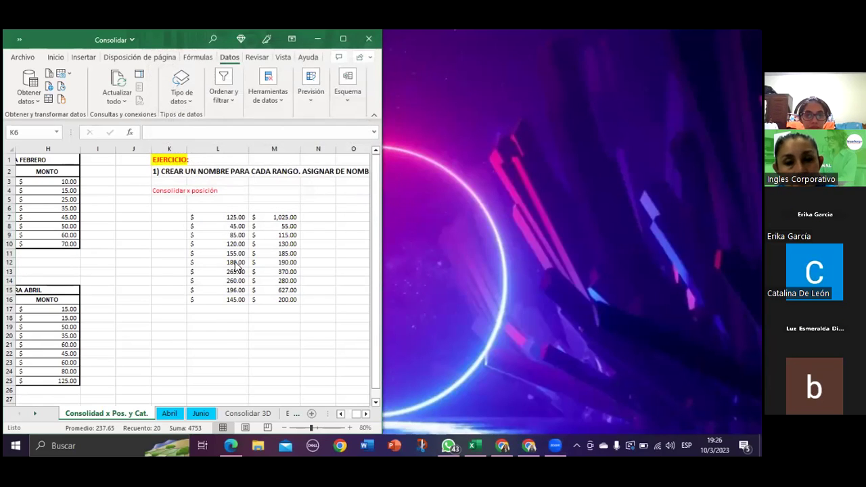
key(ctrl+a)
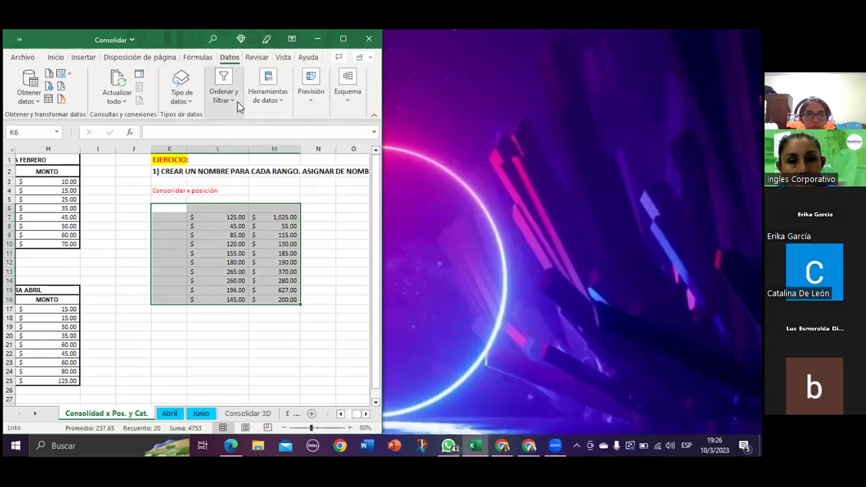
click(289, 103)
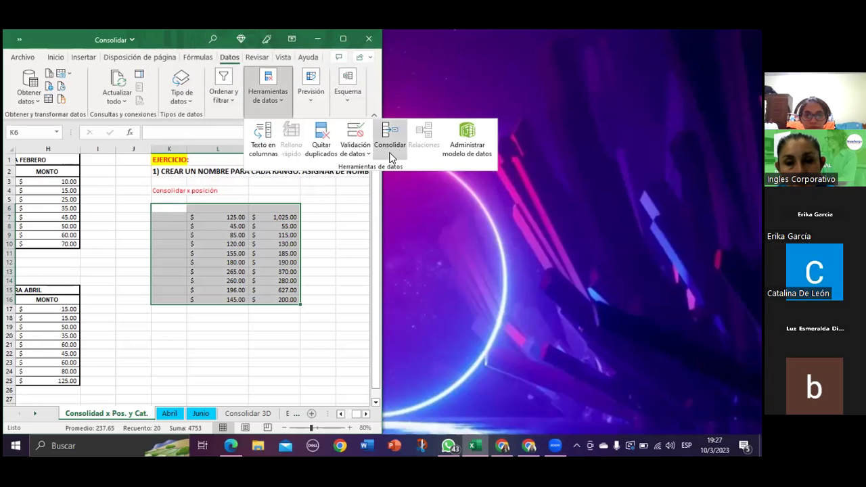
- Open and cancel Consolidar without consolidating, then maximize the Excel window
click(391, 152)
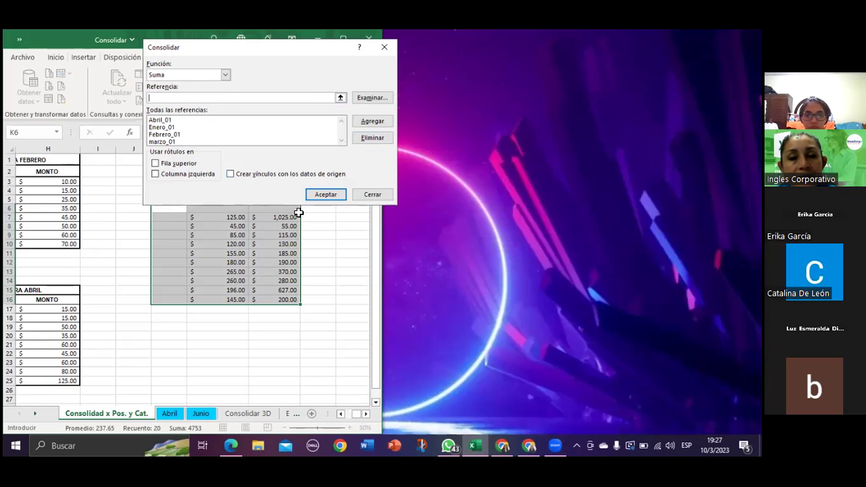
click(368, 196)
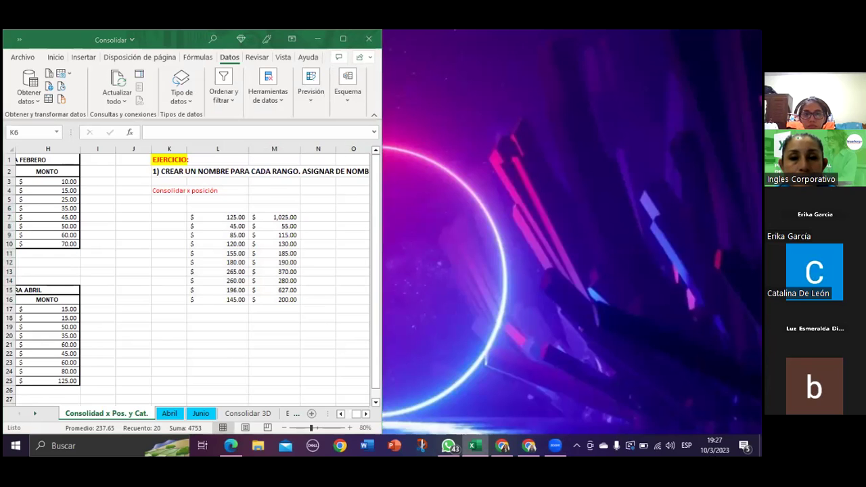
click(343, 39)
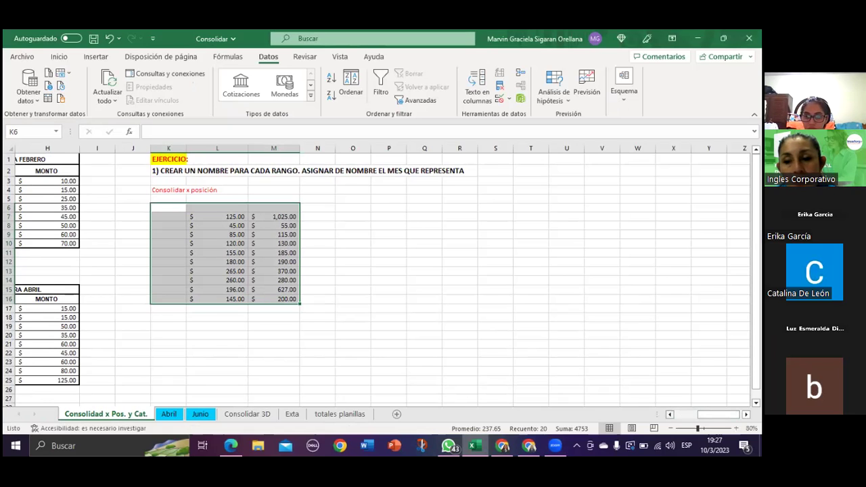
- Jump to the Abril and Enero named ranges from the Name Box
scroll(379, 271, left, 3)
scroll(379, 271, left, 1)
scroll(379, 271, left, 3)
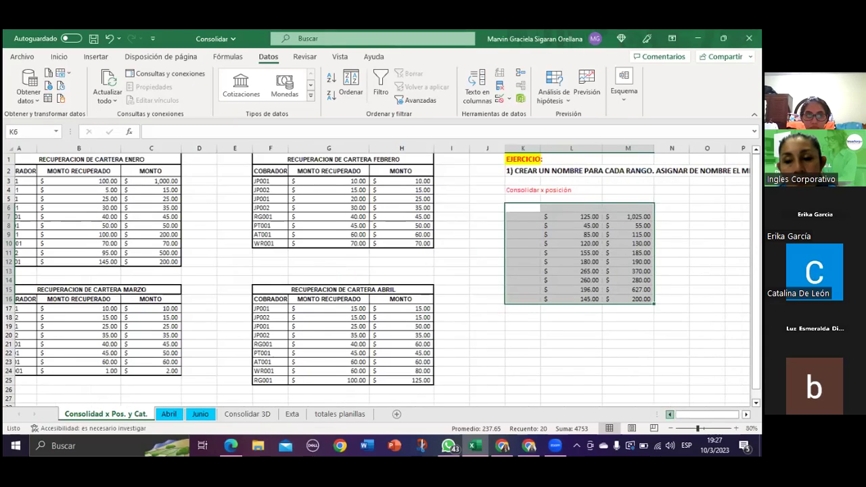
scroll(513, 277, left, 1)
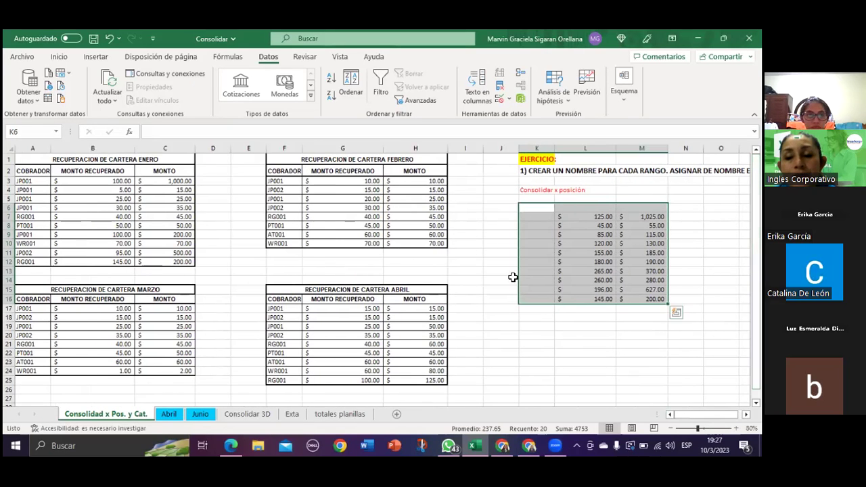
click(27, 133)
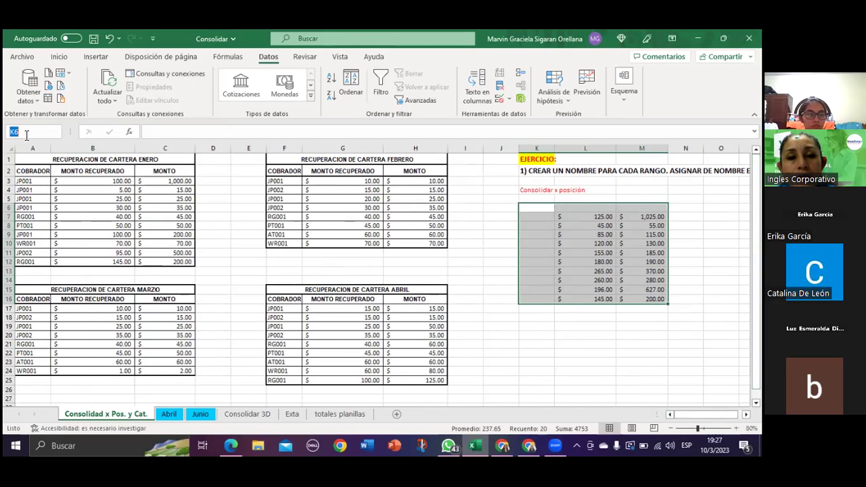
click(55, 132)
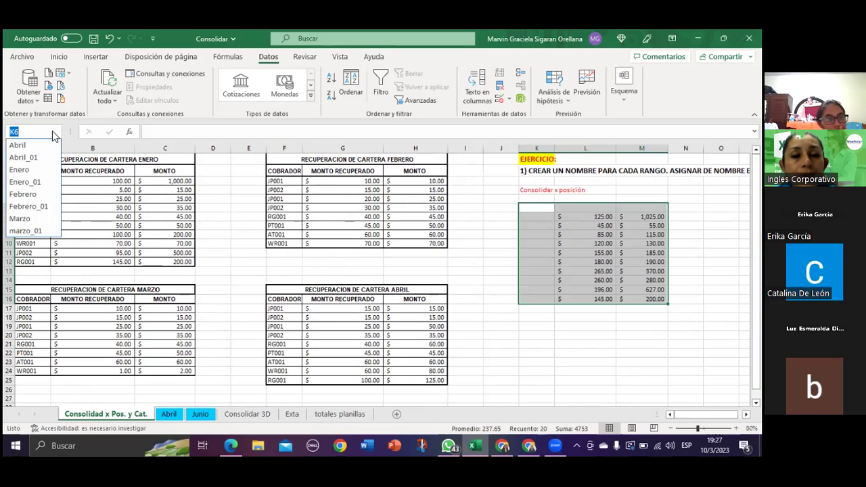
click(31, 157)
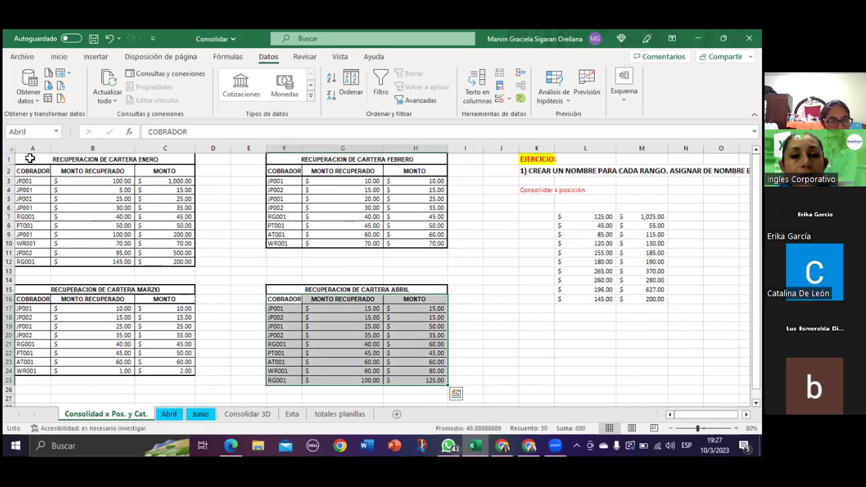
click(59, 132)
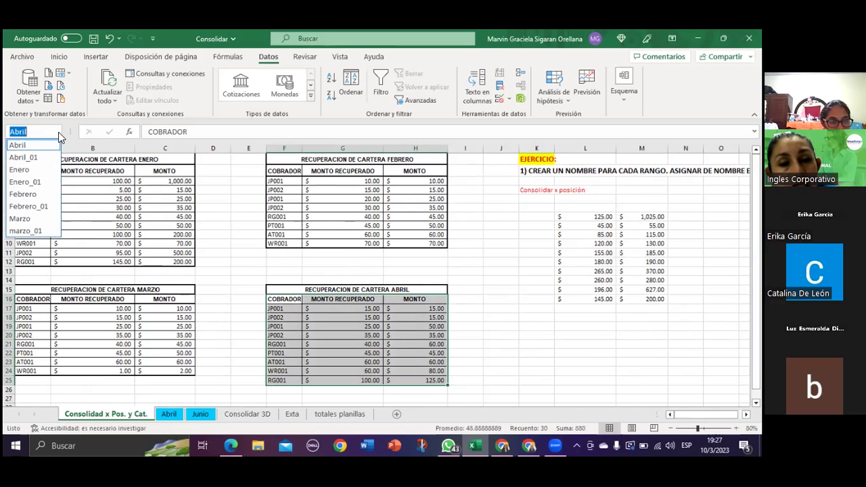
click(33, 183)
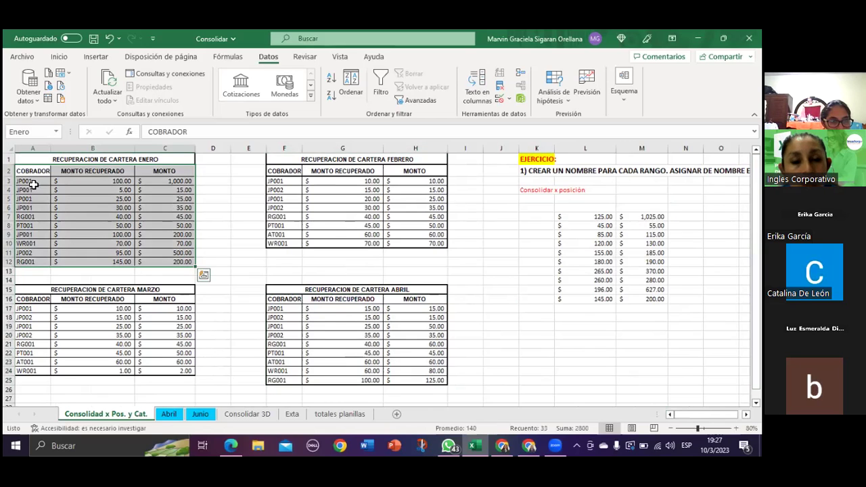
- Check the Febrero and marzo_01 named ranges from the Name Box
click(58, 132)
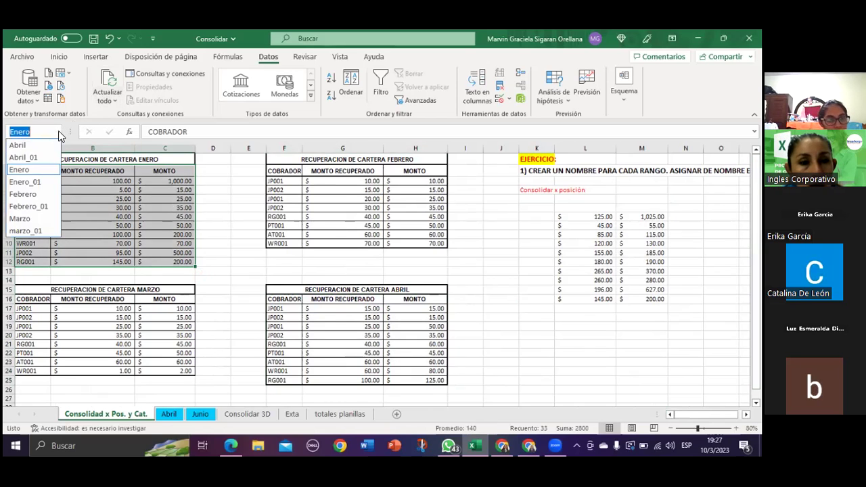
click(35, 196)
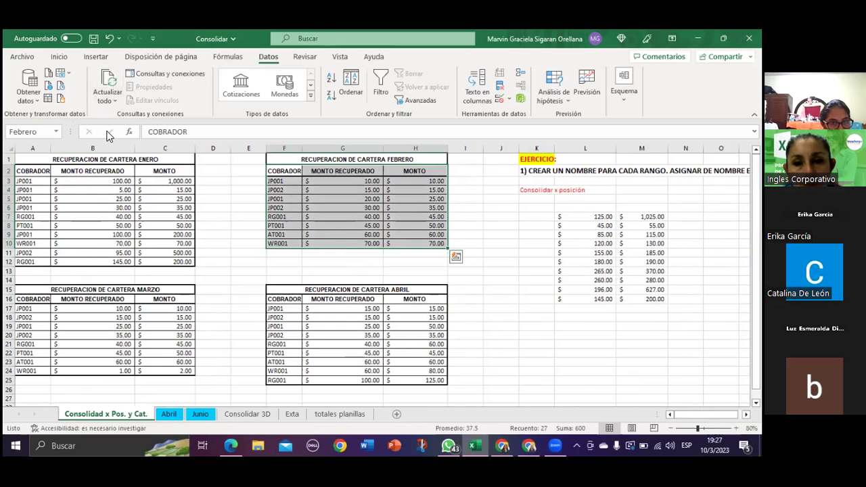
click(58, 134)
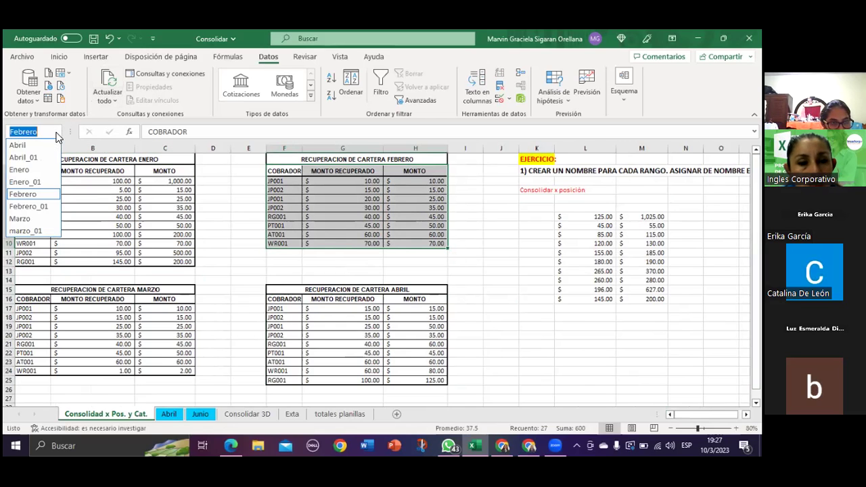
click(30, 231)
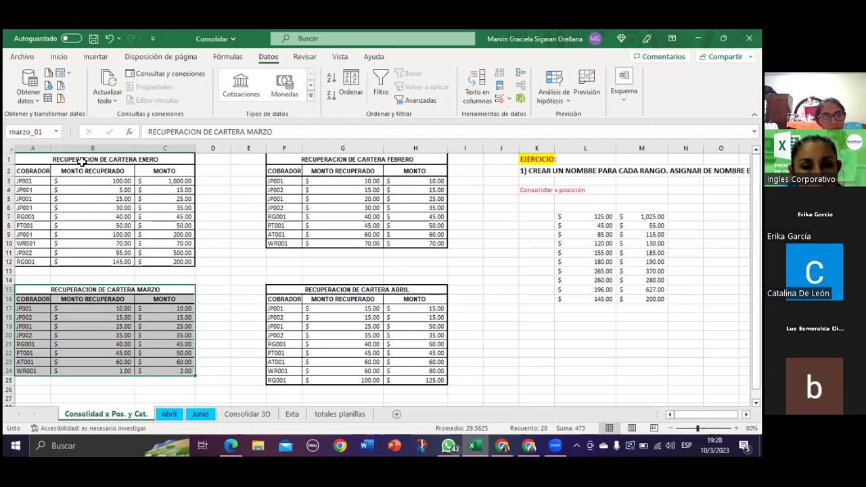
click(56, 132)
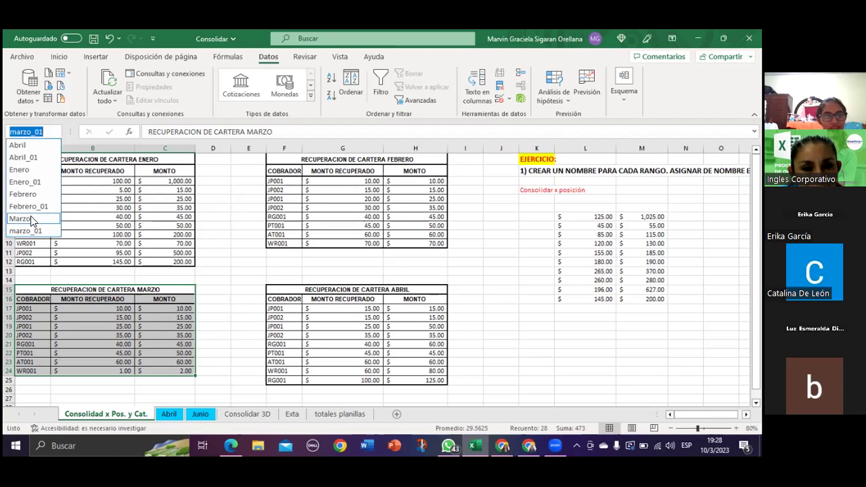
click(29, 207)
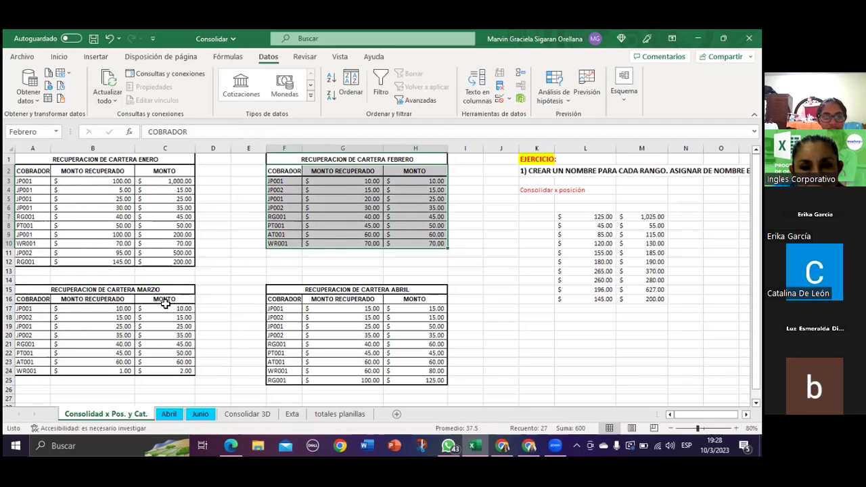
click(59, 136)
click(56, 132)
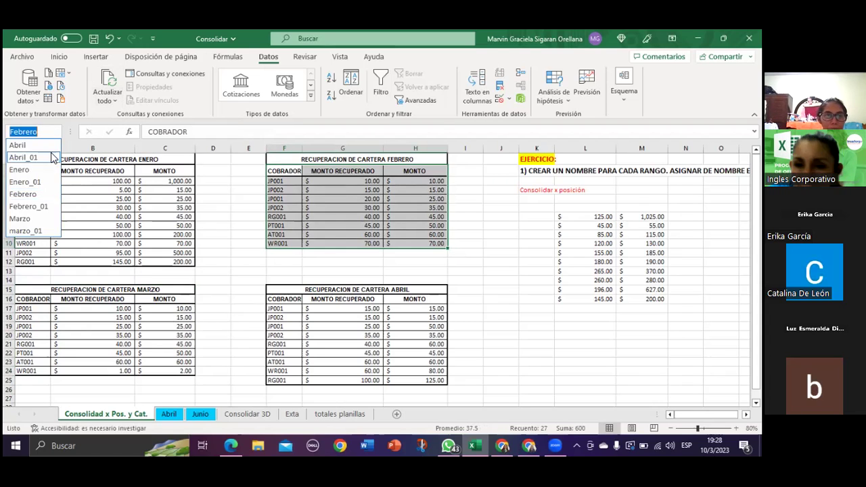
click(31, 231)
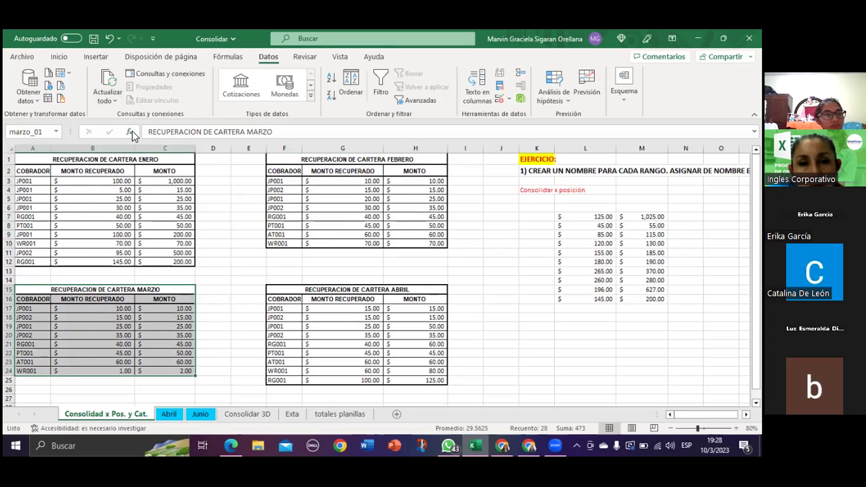
- Cancel the function dialog for A15 and open Administrador de nombres under Fórmulas
click(132, 135)
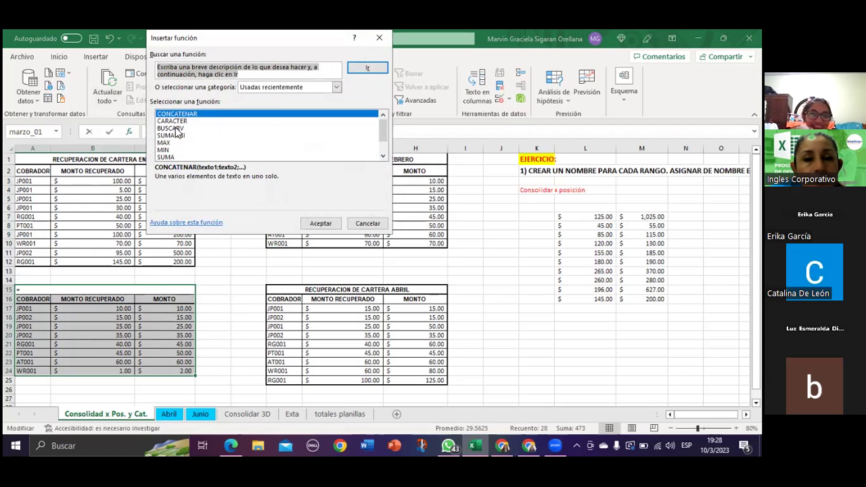
click(367, 225)
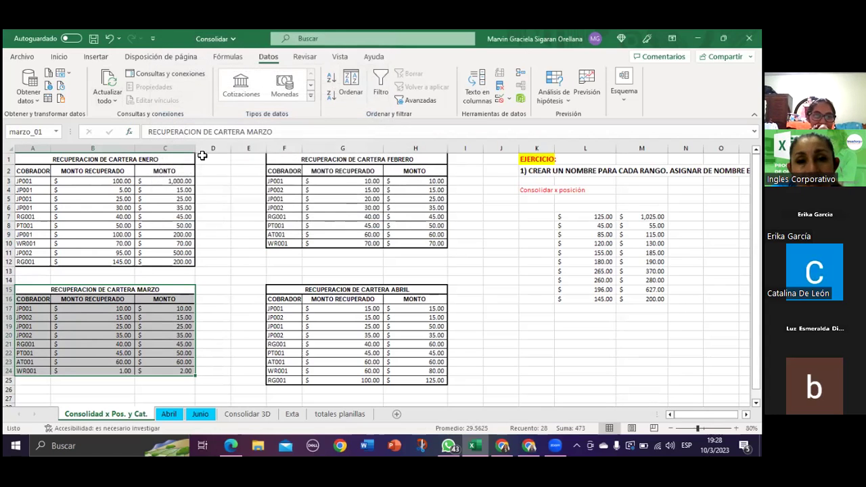
click(223, 57)
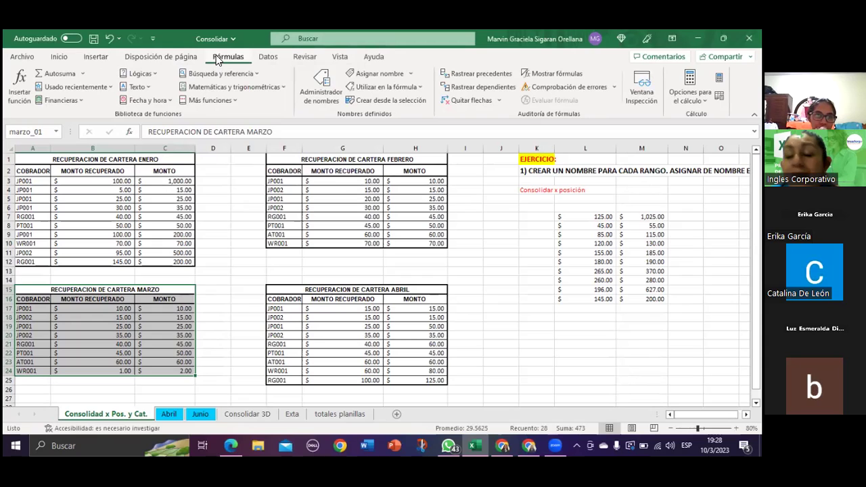
click(331, 101)
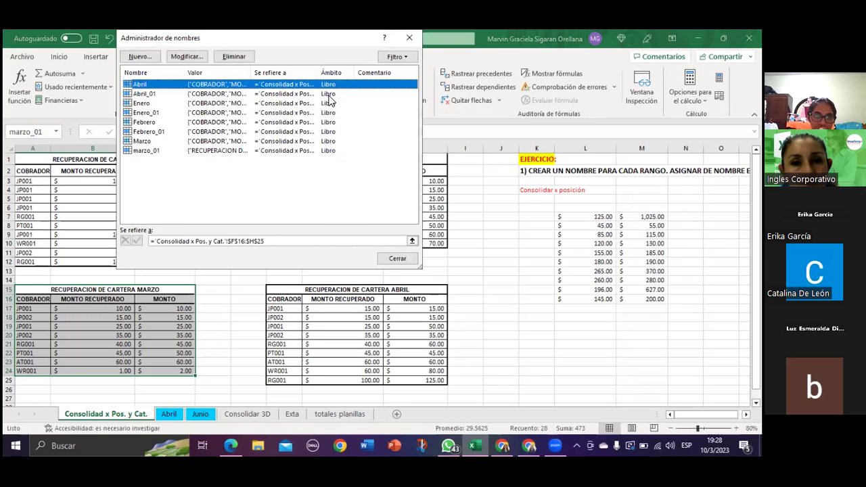
- Redefine the marzo_01 name to refer to A16:C24
click(144, 152)
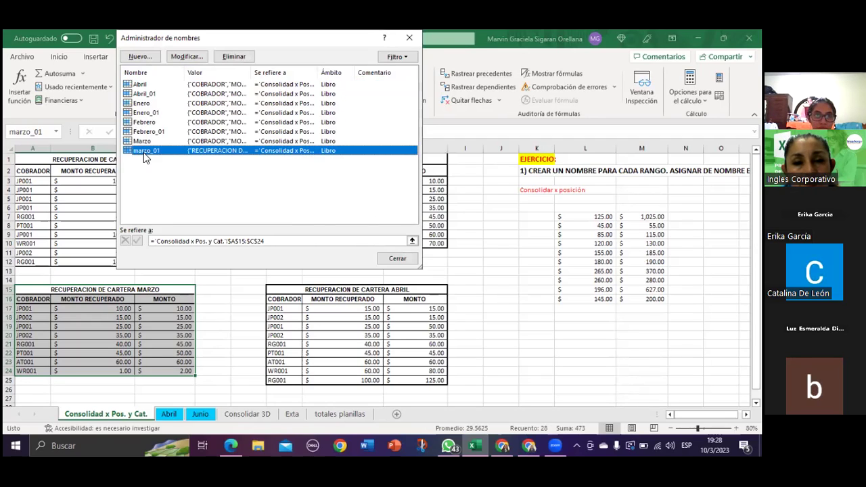
click(181, 56)
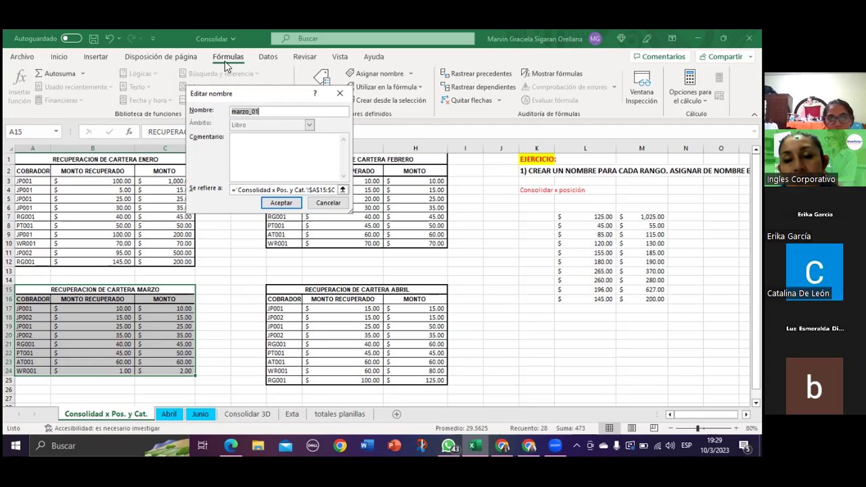
click(342, 189)
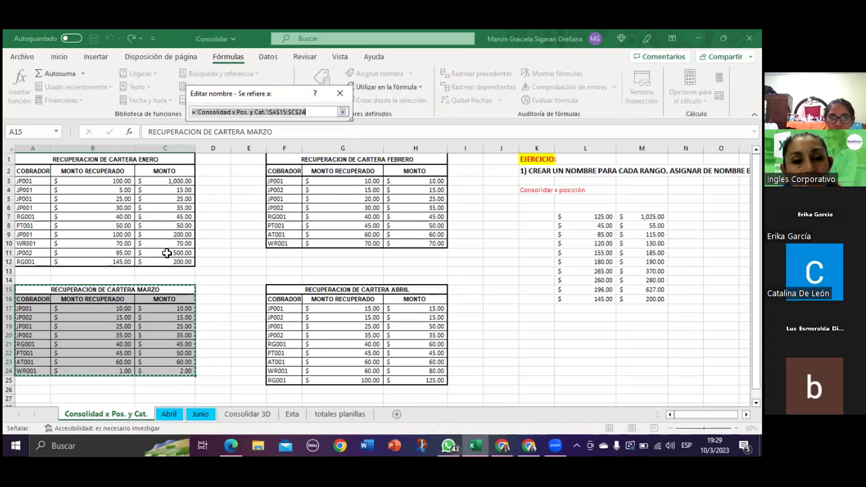
click(26, 298)
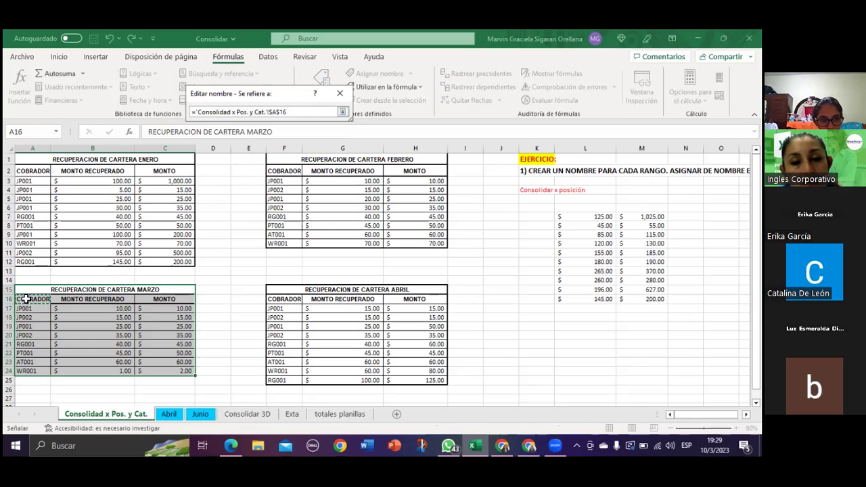
drag(26, 298, 167, 371)
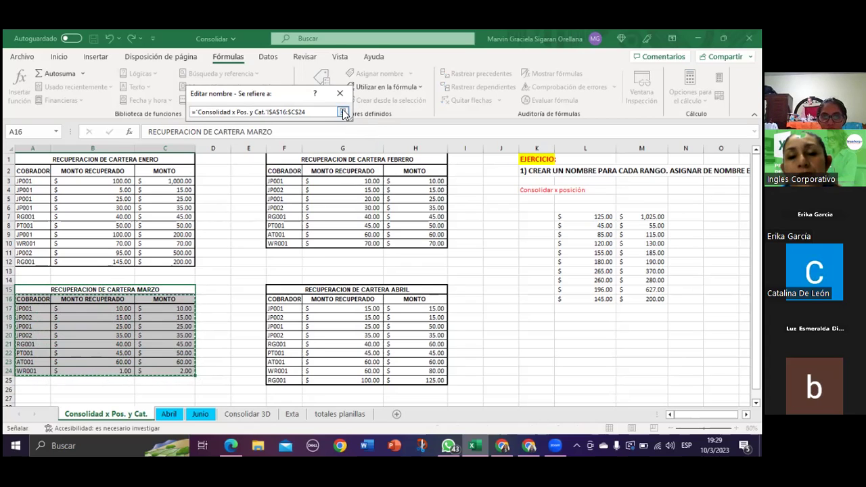
click(344, 112)
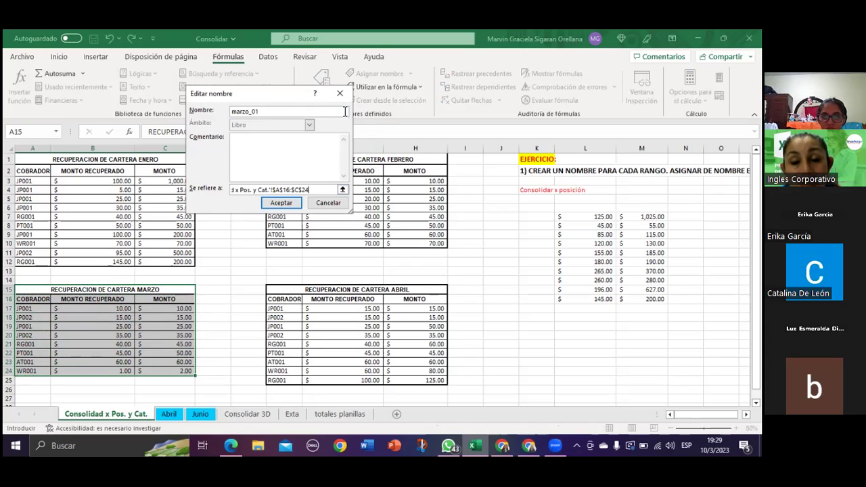
click(280, 204)
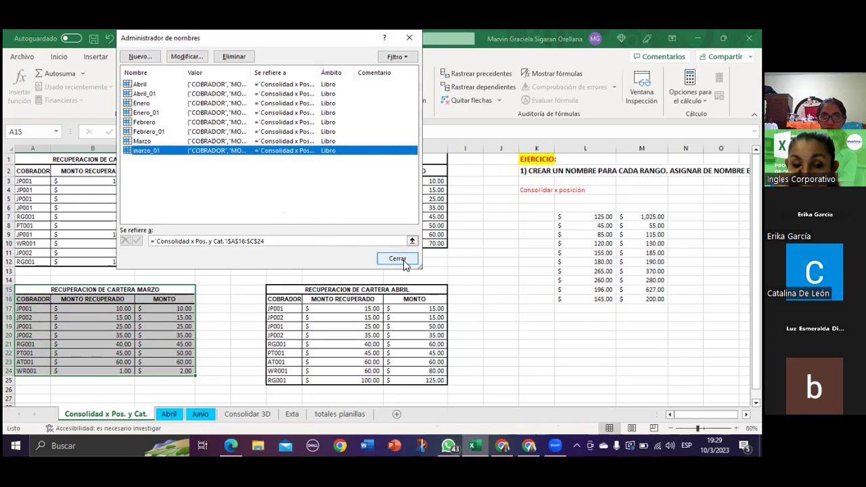
- Inspect Febrero_01 (F2:H10) without changing it, then close Name Manager
click(150, 134)
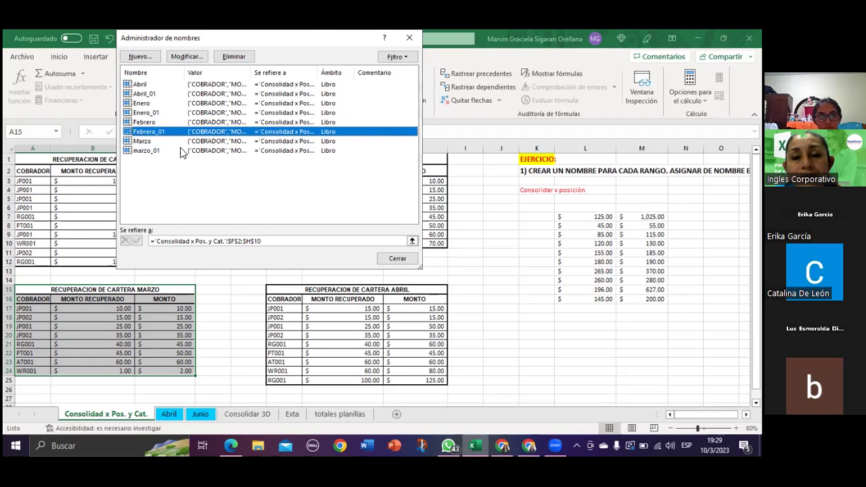
drag(310, 53, 257, 131)
click(133, 140)
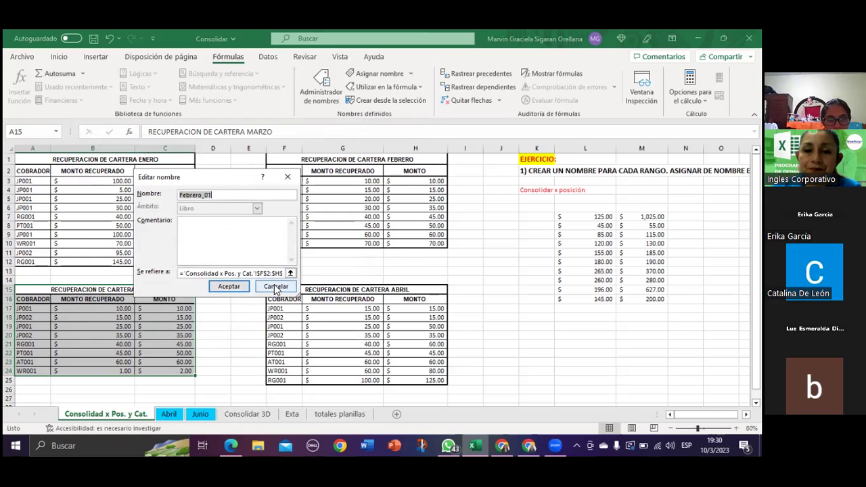
click(276, 287)
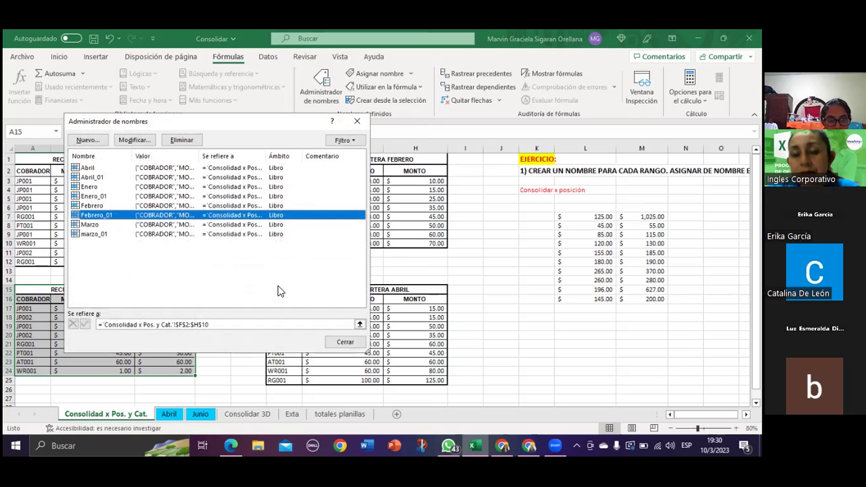
click(348, 343)
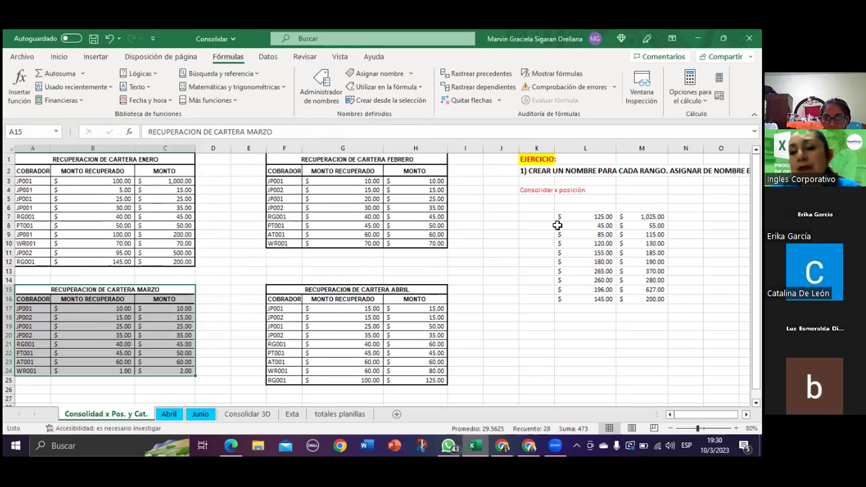
- Consolidate the four _01 monthly ranges with Suma into a totals block starting at L20
click(544, 218)
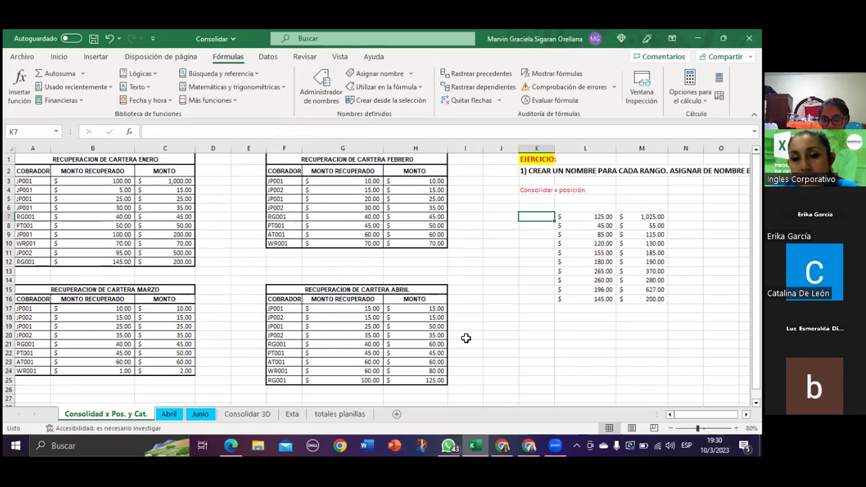
click(533, 336)
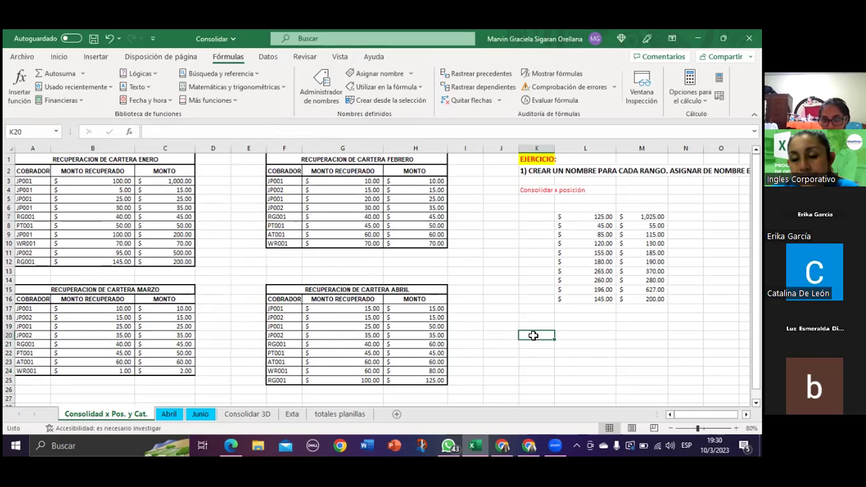
click(580, 335)
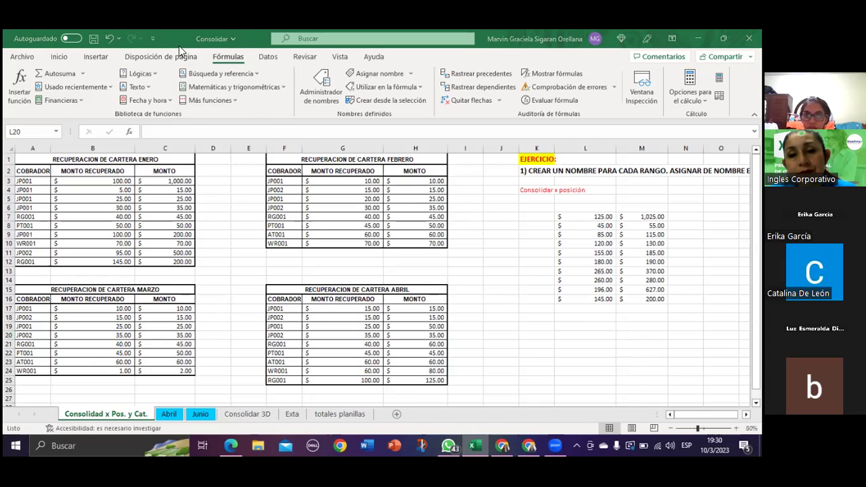
click(263, 60)
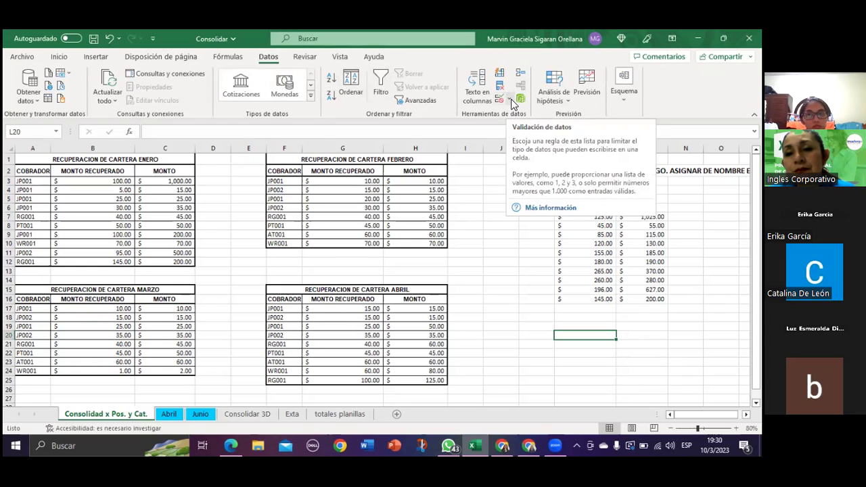
click(512, 102)
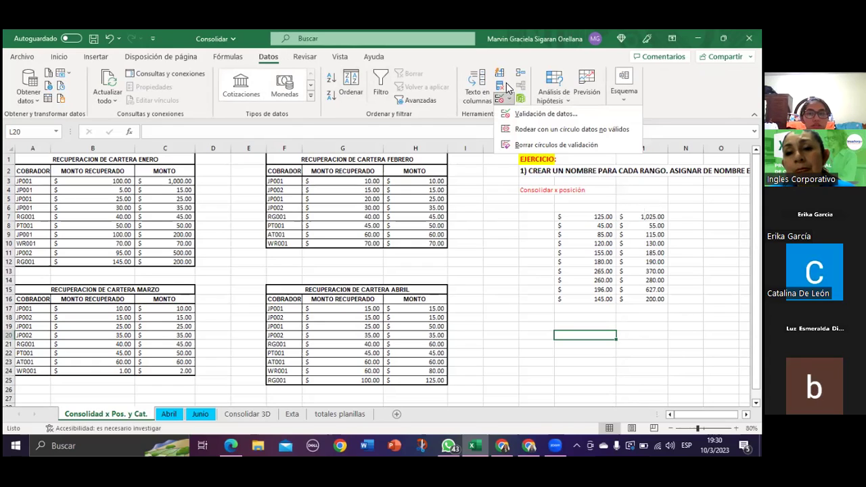
click(512, 81)
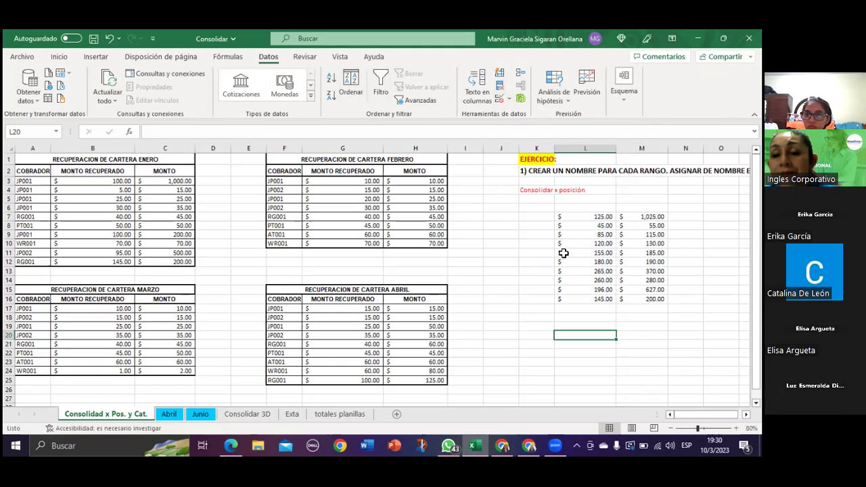
click(521, 74)
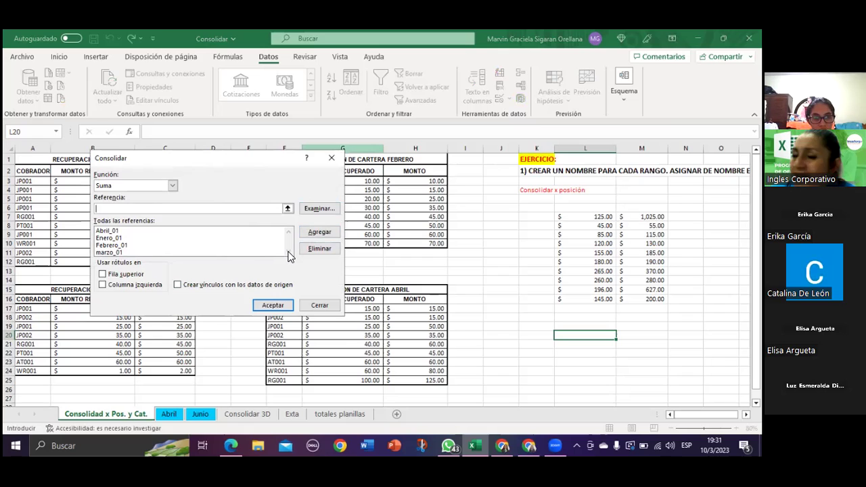
click(272, 306)
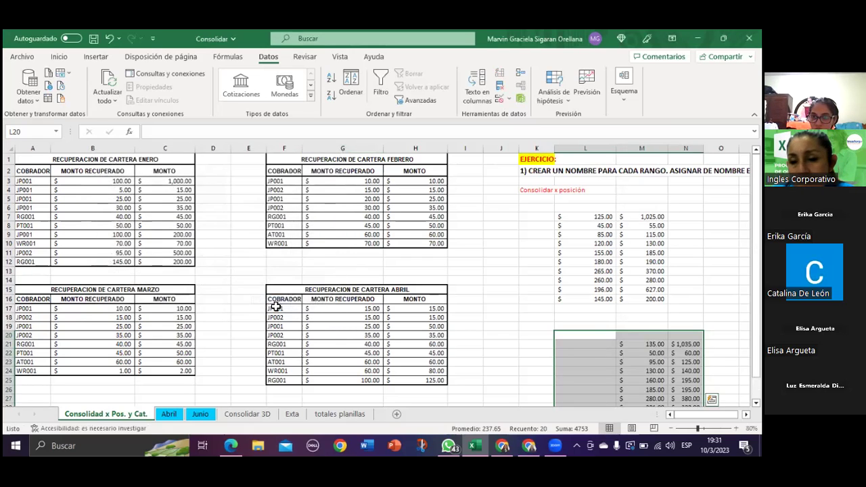
- Scroll down the sheet to bring the summed totals block into view
scroll(379, 271, down, 1)
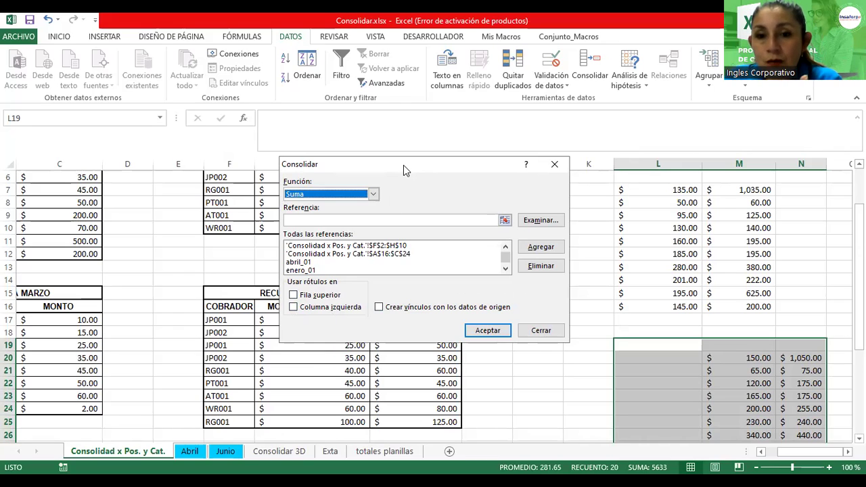
- Move the Consolidar dialog aside, then close it without changes, keeping the M and N totals
drag(404, 165, 378, 86)
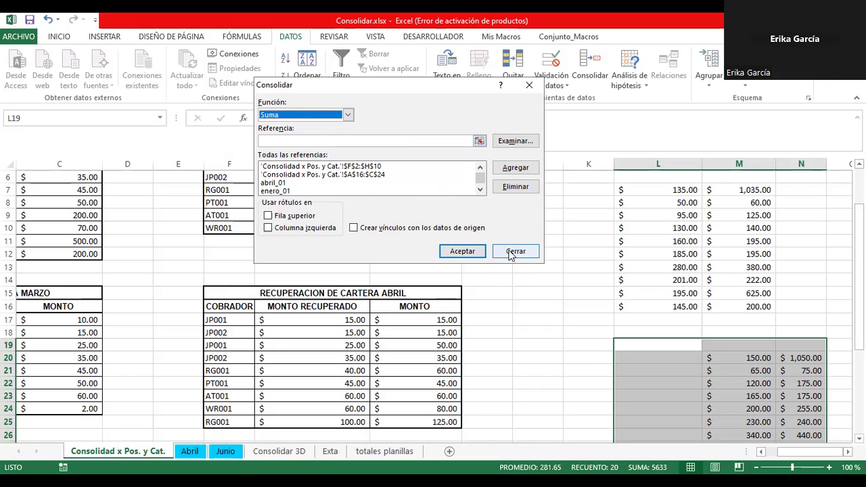
click(512, 252)
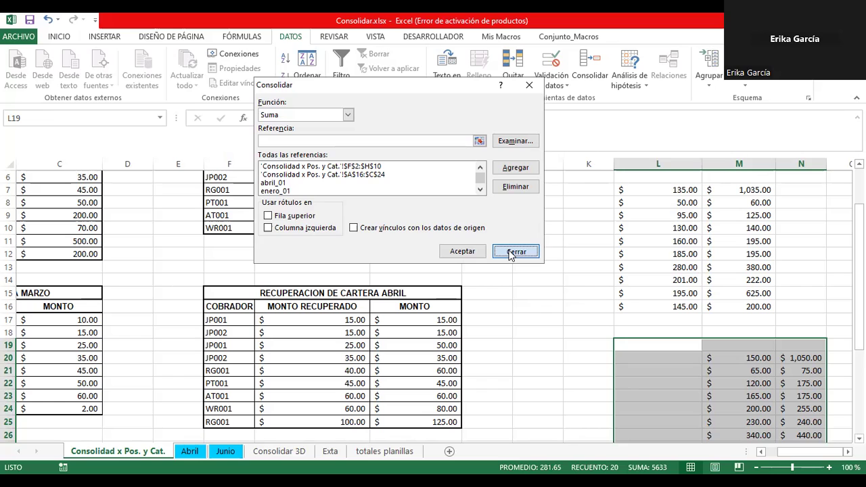
click(515, 252)
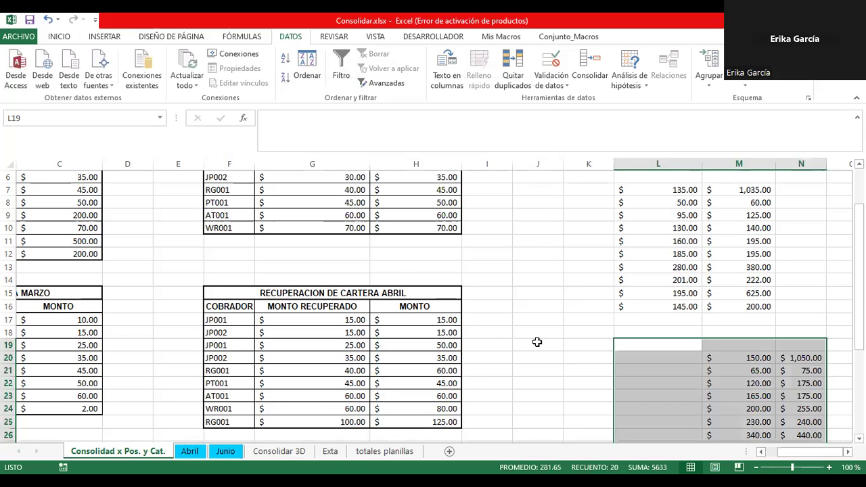
- Look at the Consolidar 3D sheet, then return to Consolidad x Pos. y Cat
scroll(537, 342, down, 1)
scroll(537, 343, down, 1)
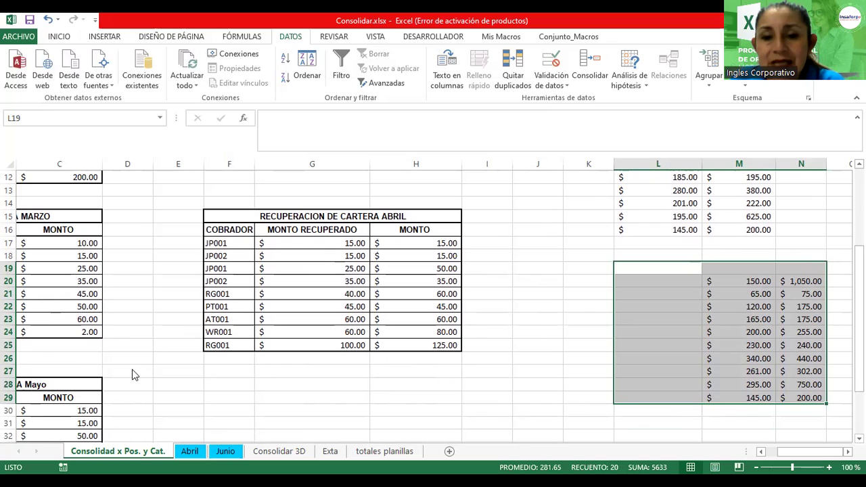
click(294, 453)
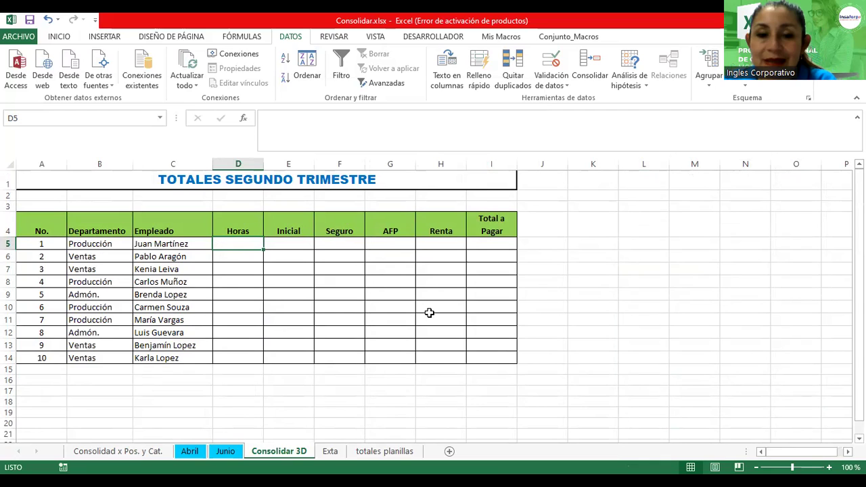
click(136, 458)
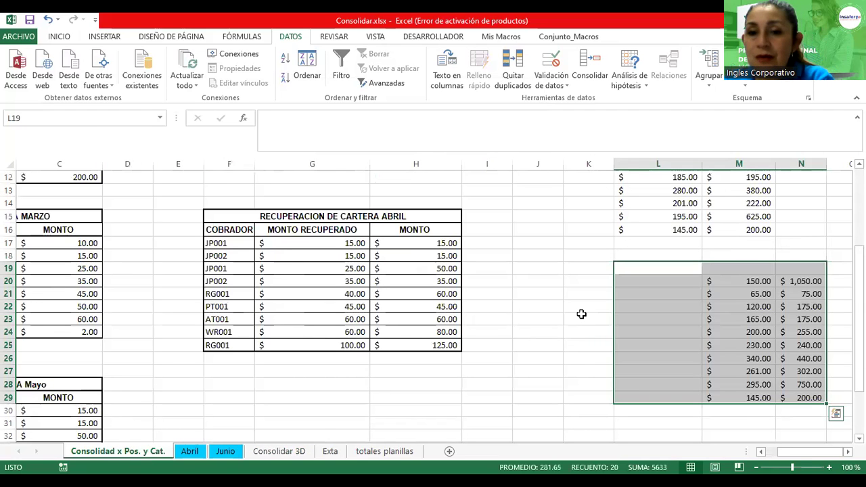
- Review the consolidated totals, then insert a new blank worksheet
click(582, 314)
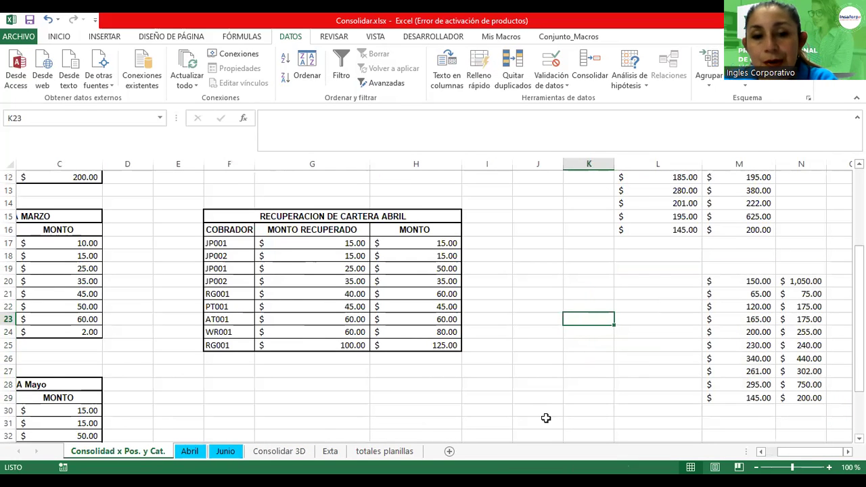
scroll(546, 418, down, 2)
scroll(650, 429, up, 1)
scroll(680, 438, up, 3)
scroll(680, 437, up, 1)
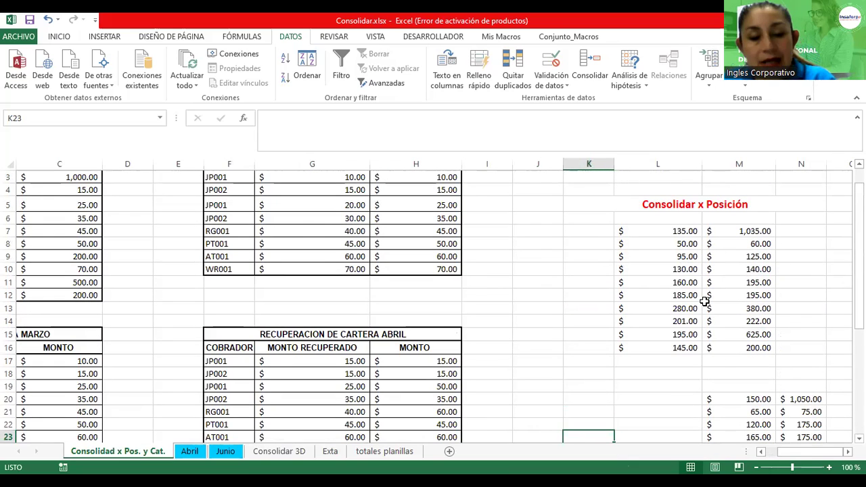
ctrl+scroll(704, 301, down, 1)
drag(789, 455, 831, 456)
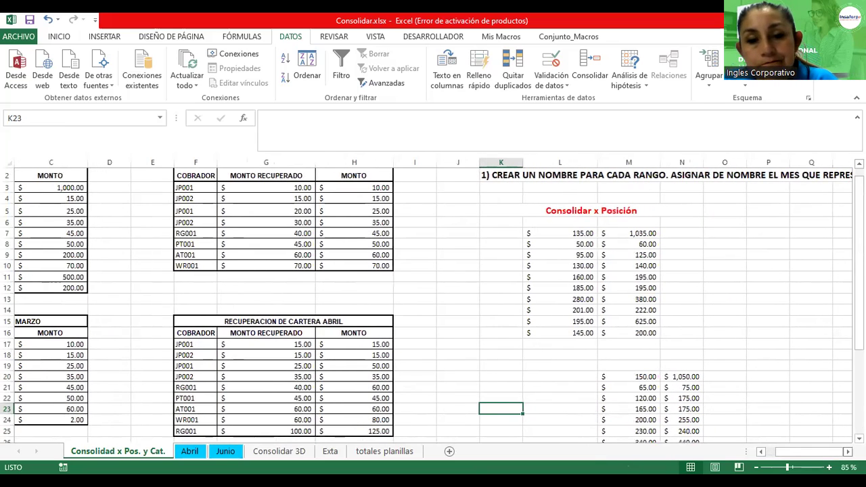
click(450, 452)
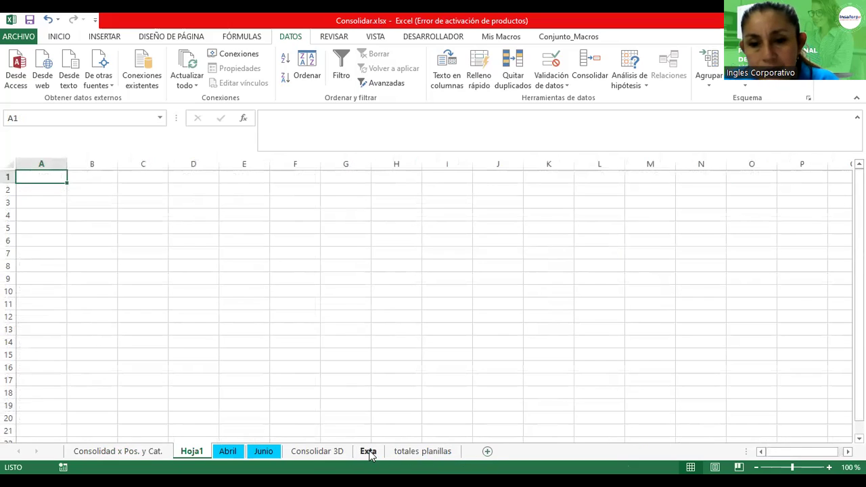
- Rename the new sheet to Resultados and enter the title 'Consolidad por Categoría' in A1
double_click(192, 451)
text(Resultados)
key(Return)
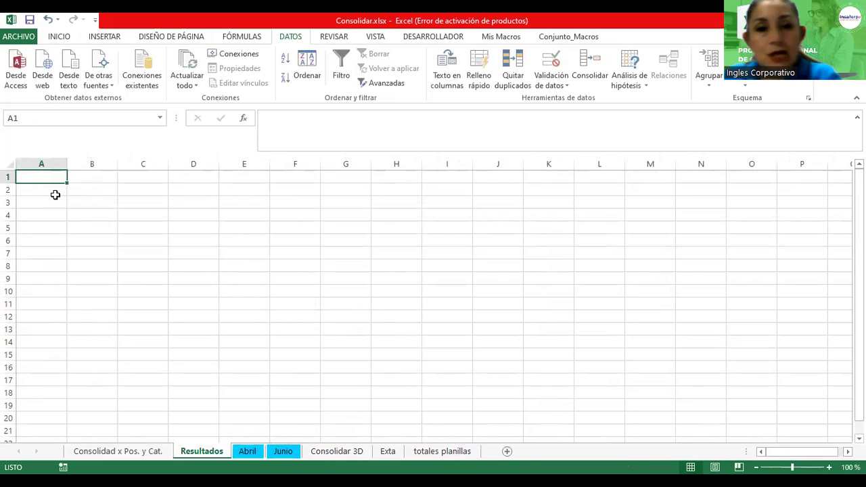
text(Consolidad por Categoría)
key(Return)
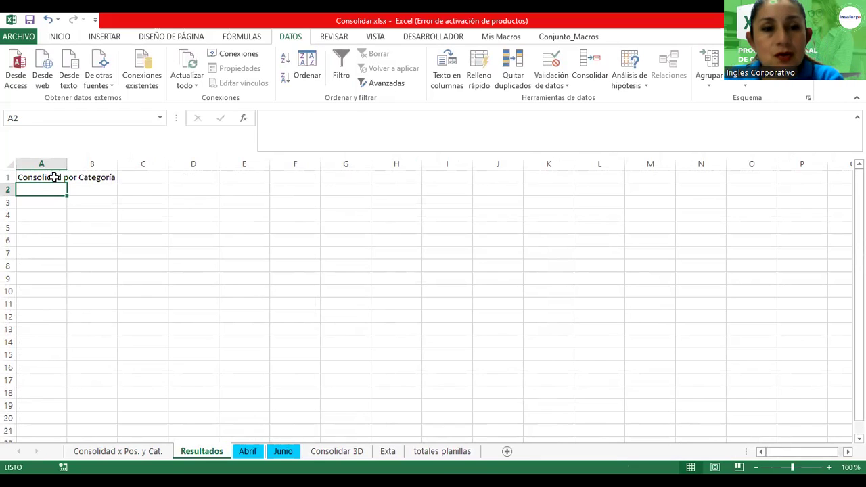
- Merge and centre the title across A1:E1 and set its font size to 22
drag(55, 177, 251, 177)
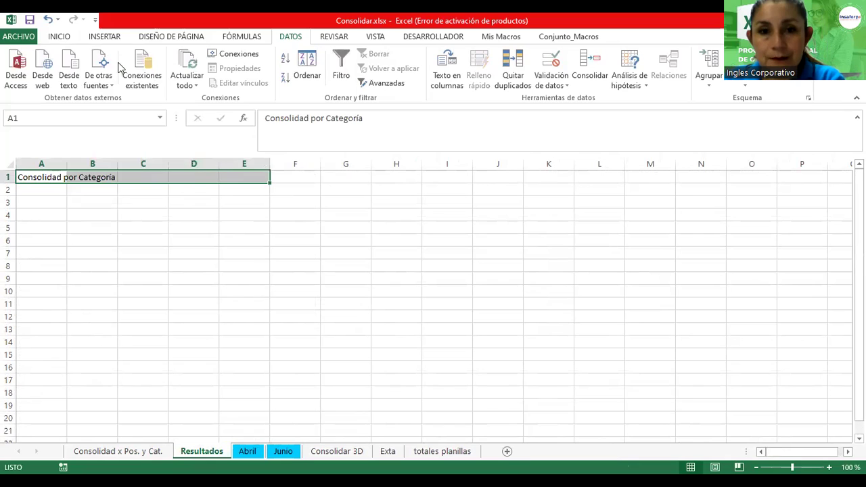
click(59, 36)
click(211, 77)
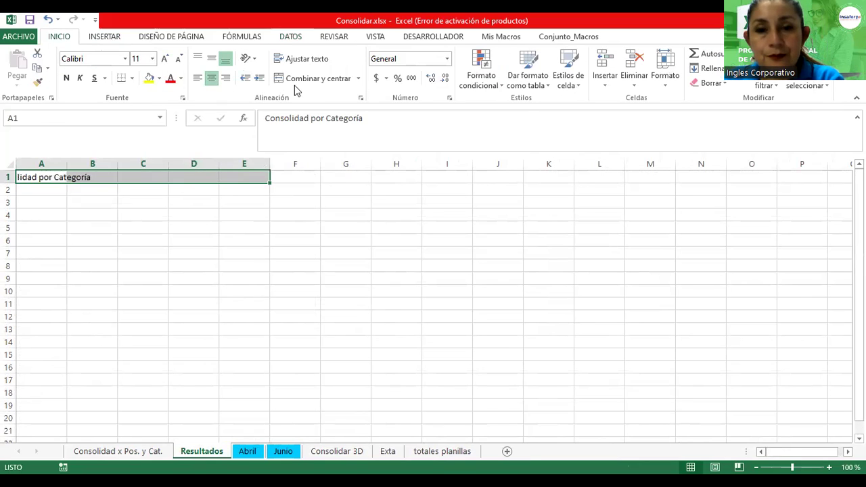
click(303, 80)
click(165, 59)
click(164, 59)
click(164, 60)
click(165, 60)
click(164, 59)
click(164, 60)
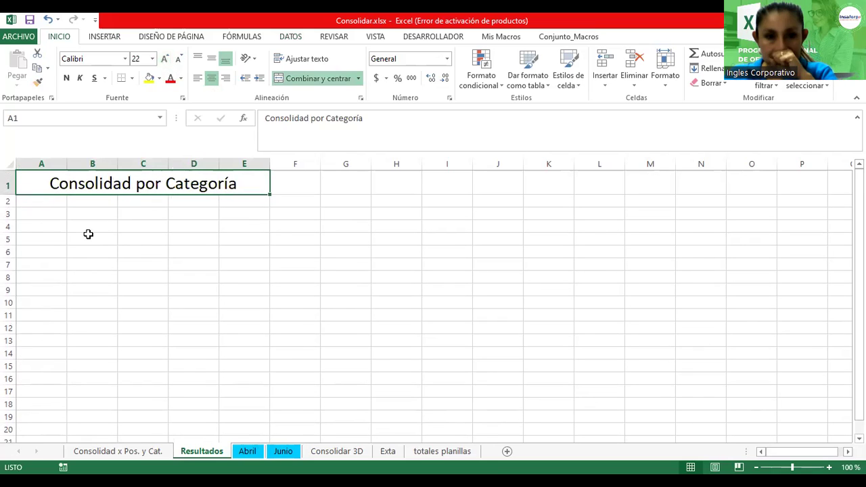
click(38, 228)
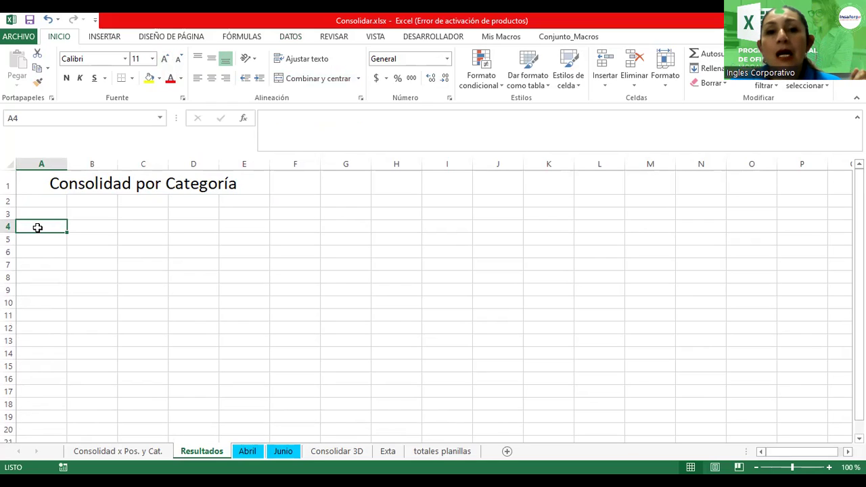
- In the Consolidar dialog, add the Enero_01 and febrero_01 ranges as references
click(292, 38)
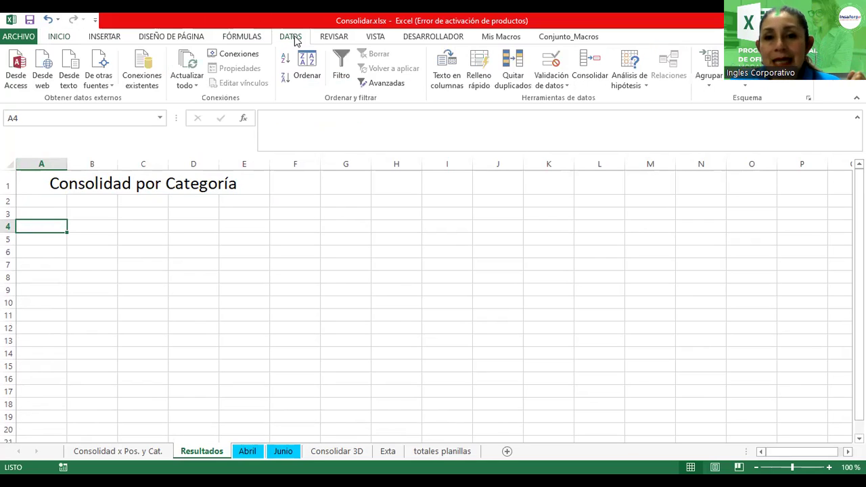
click(588, 78)
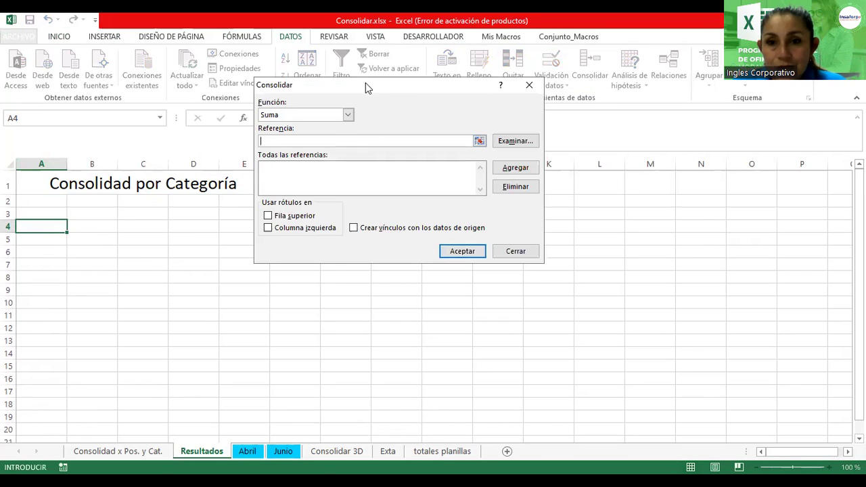
drag(373, 92, 380, 124)
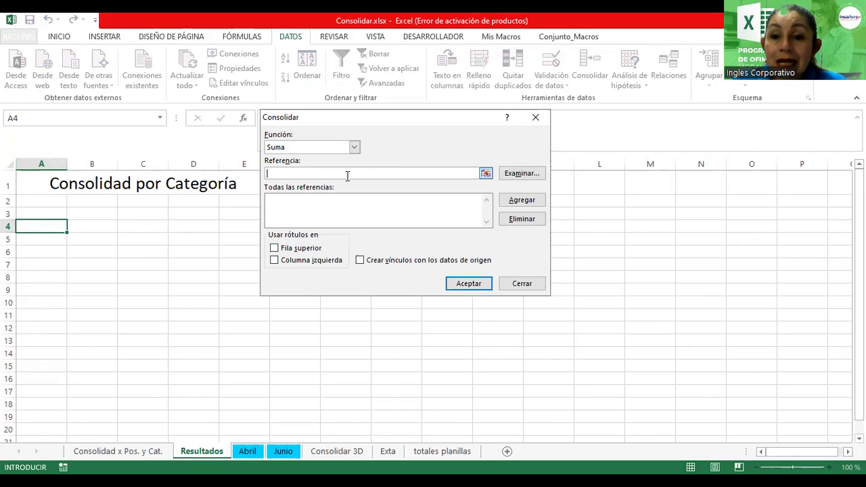
text(Enero_01)
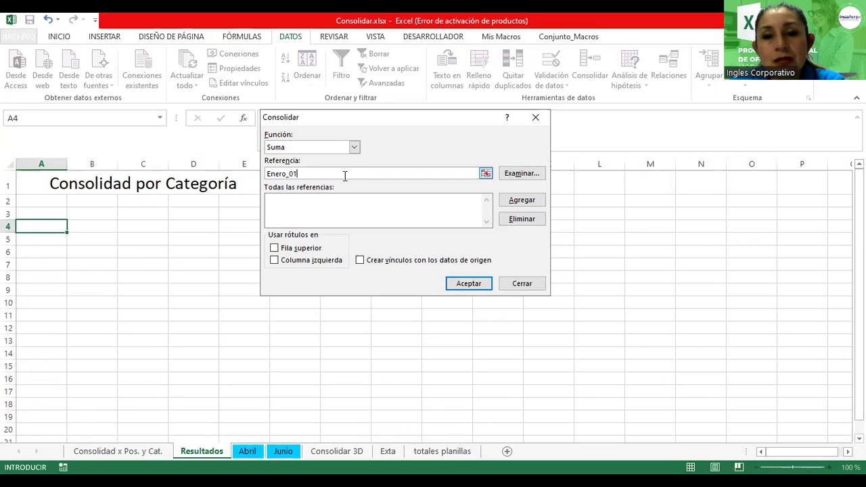
click(525, 202)
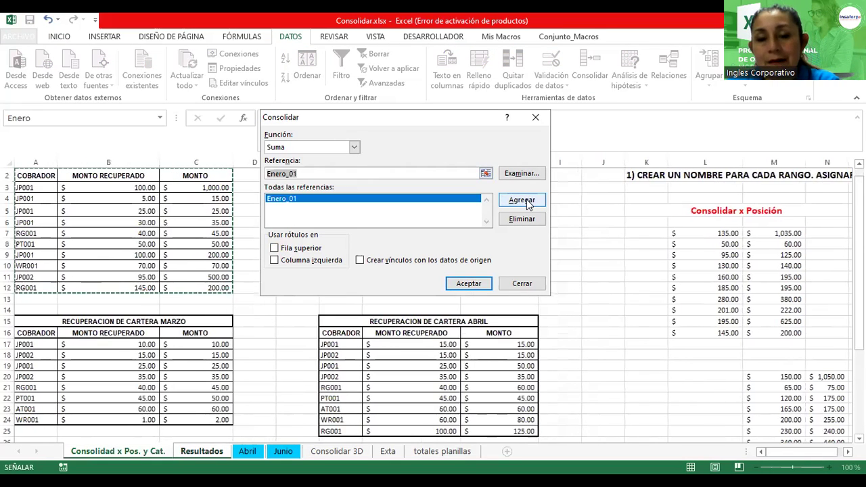
click(275, 174)
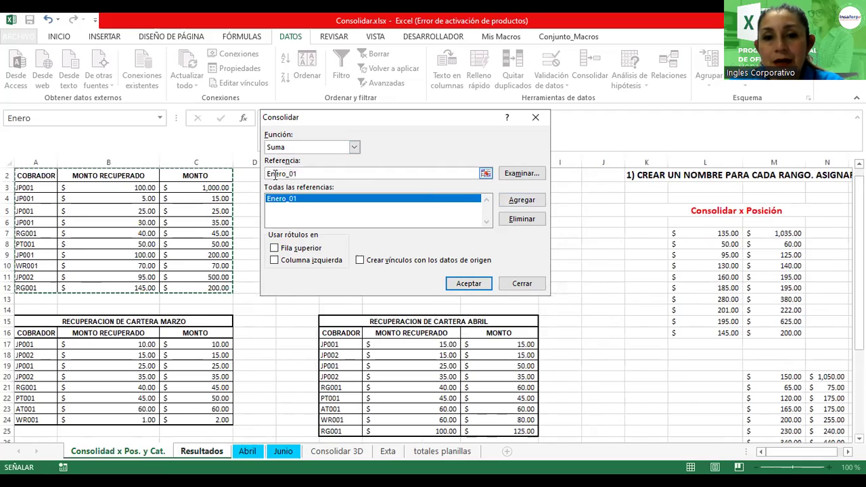
drag(281, 174, 234, 173)
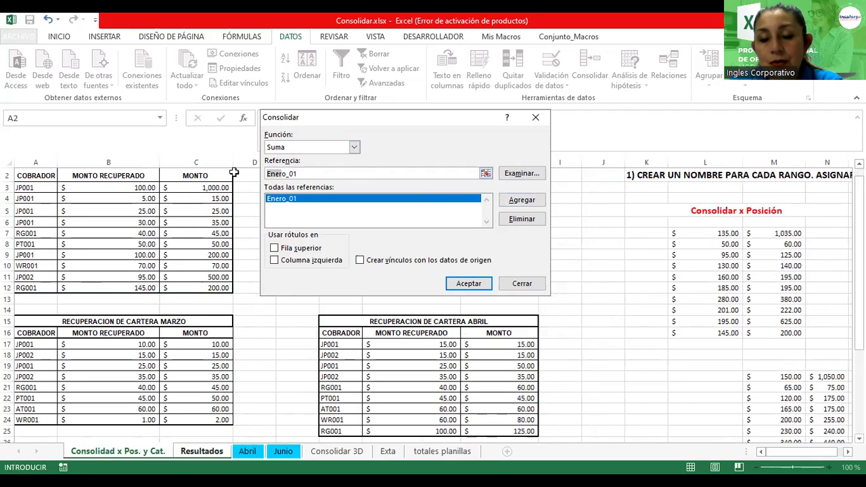
text(febrer)
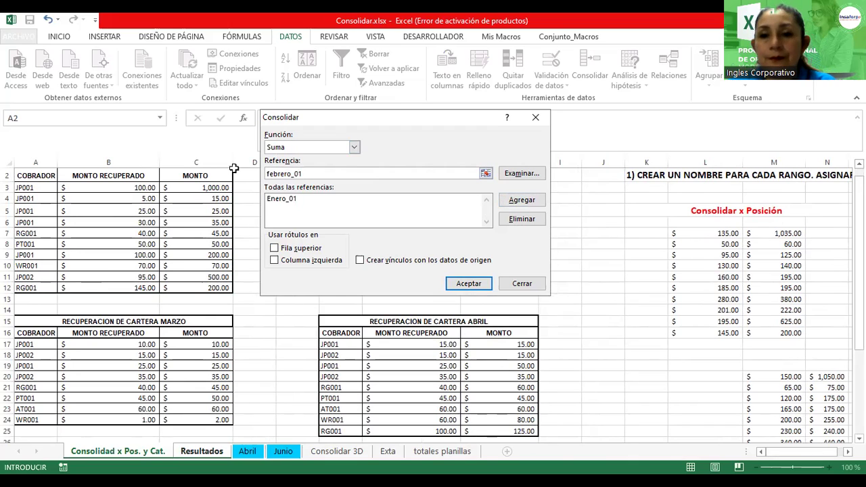
click(509, 198)
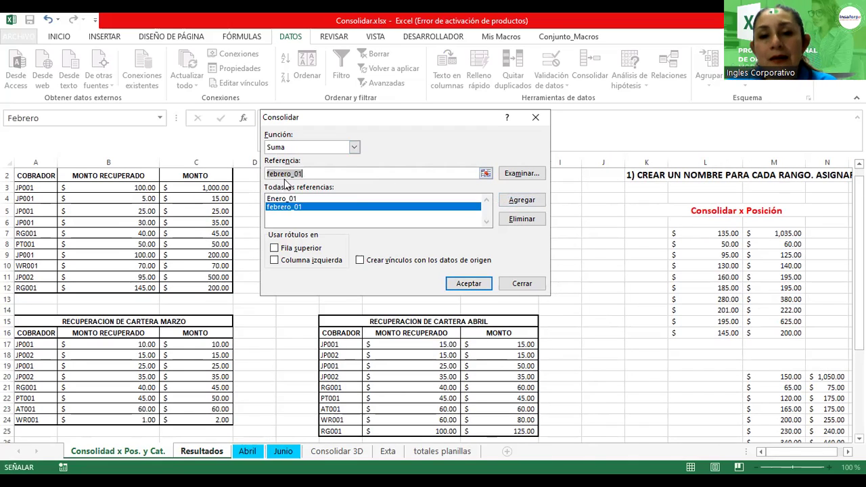
- Add the marzo_01 and abril_01 ranges and enable top-row labels
drag(284, 174, 241, 178)
key(shift+End)
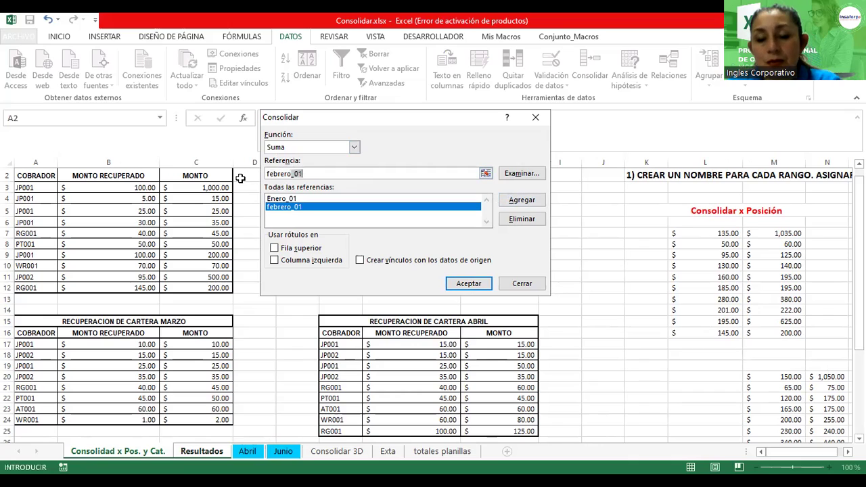
key(Left)
key(BackSpace)
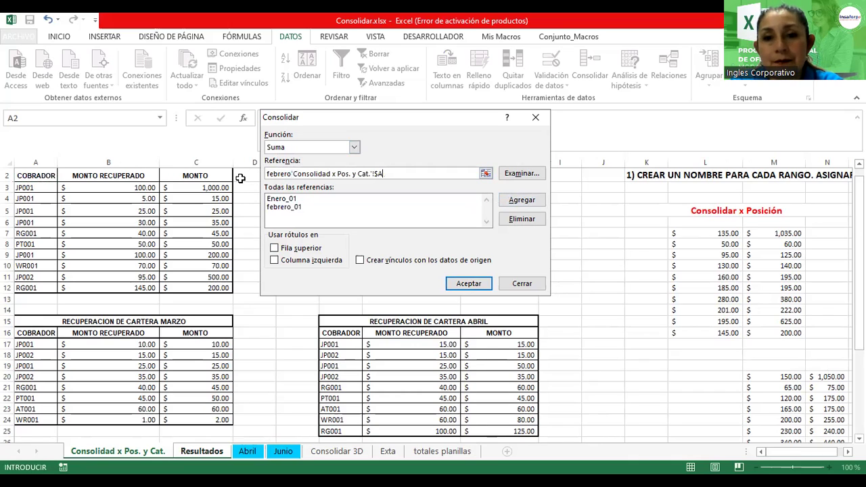
key(BackSpace)
key(BackSpace)
key(BackSpace)
key(BackSpace)
key(BackSpace)
key(BackSpace)
key(BackSpace)
key(BackSpace)
key(BackSpace)
key(BackSpace)
key(BackSpace)
key(BackSpace)
text(marzo_0)
click(515, 200)
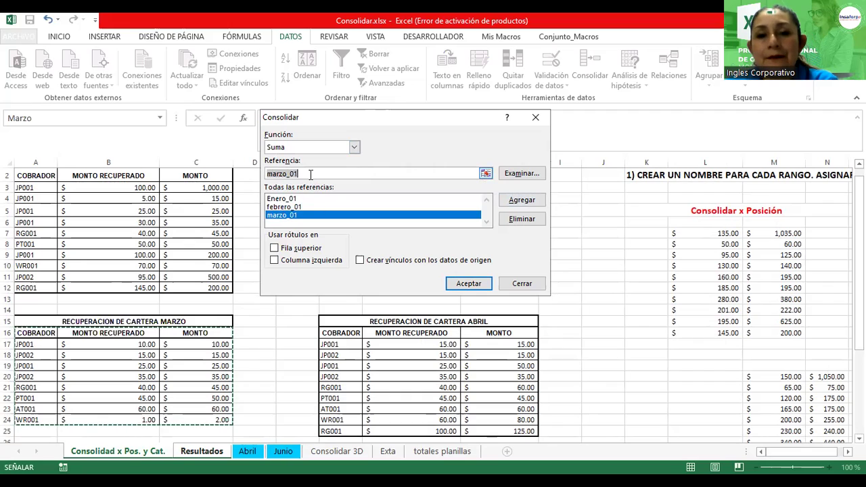
text(a)
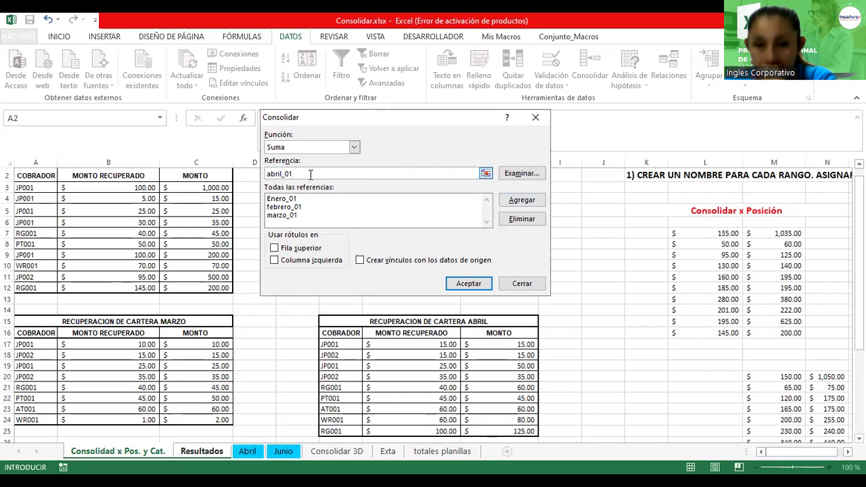
click(518, 201)
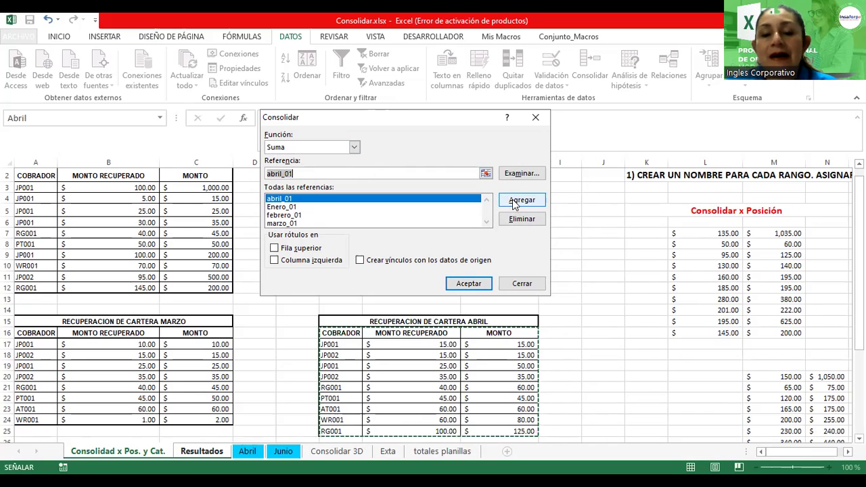
click(274, 249)
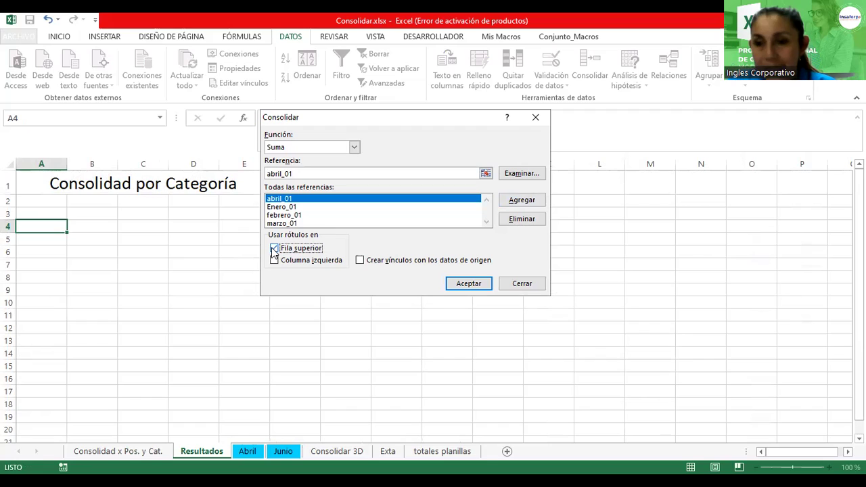
- Enable left-column labels and consolidate collector amounts JP001 to WR001 into A4:C10
click(274, 261)
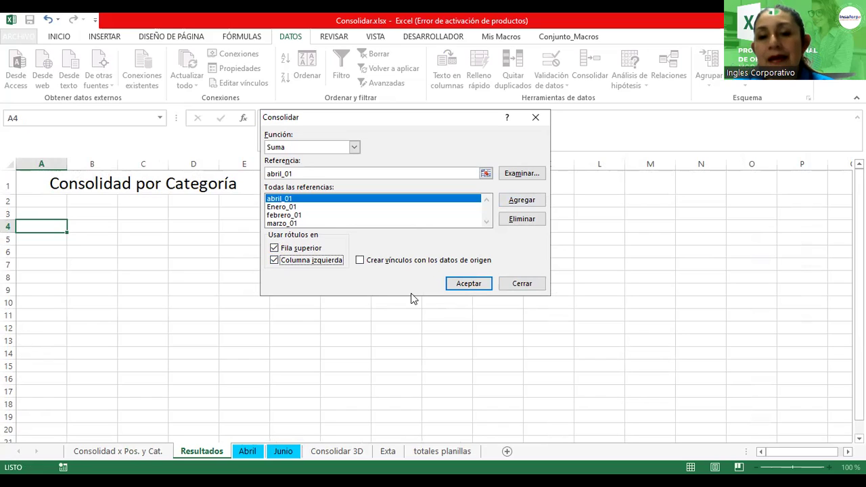
click(460, 285)
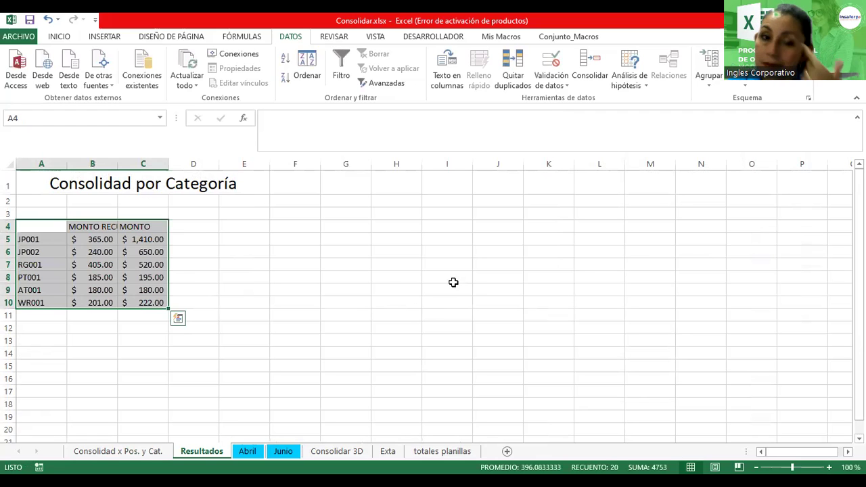
ctrl+scroll(180, 278, up, 2)
ctrl+scroll(180, 277, up, 2)
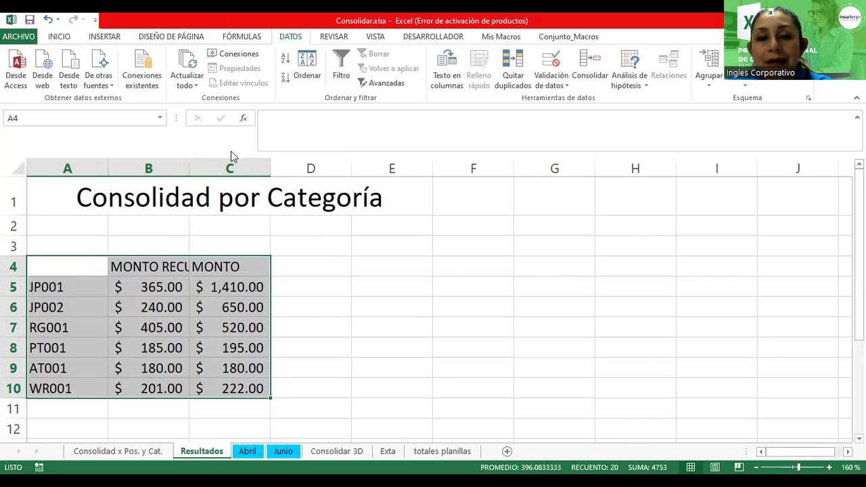
- Widen columns B and C to show the full MONTO RECUPERADO and MONTO headers
key(alt+o)
key(c)
key(a)
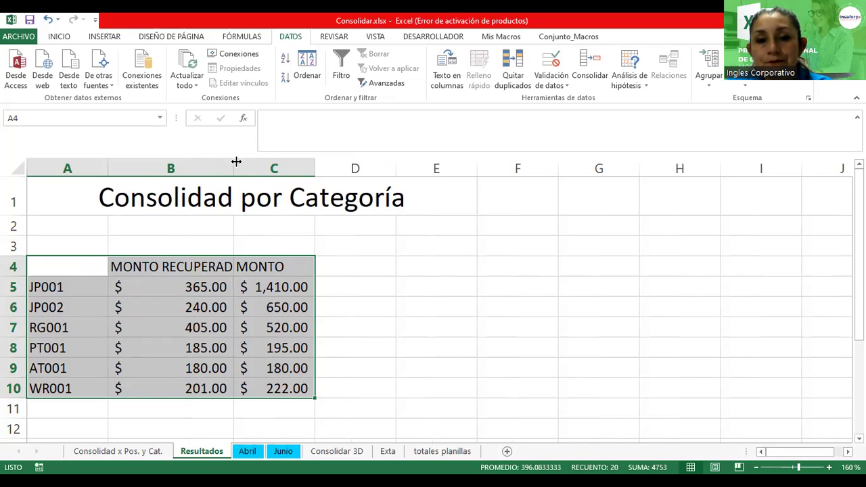
drag(236, 162, 260, 163)
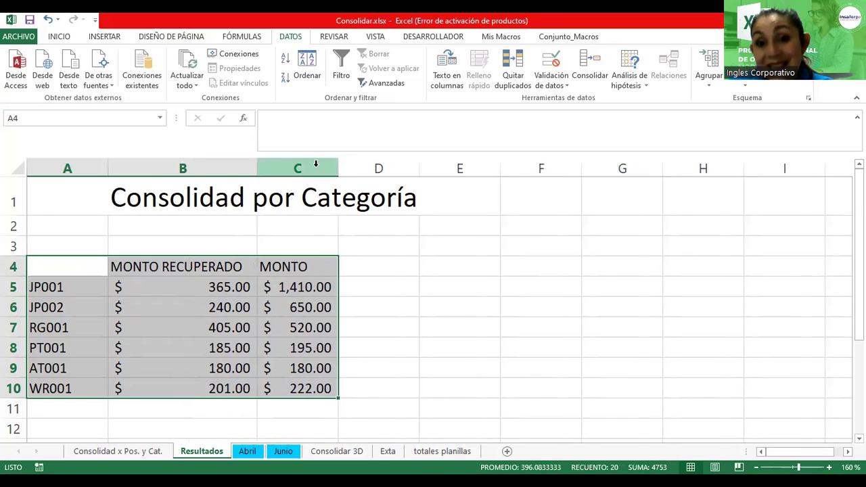
drag(334, 163, 354, 166)
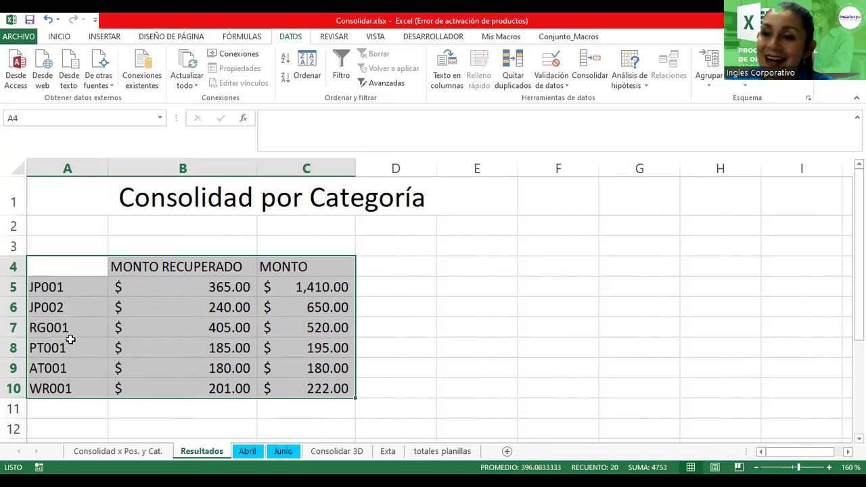
- Browse the totales planillas, Exta and Consolidad x Pos. y Cat. sheets to review the MARZO table
click(107, 451)
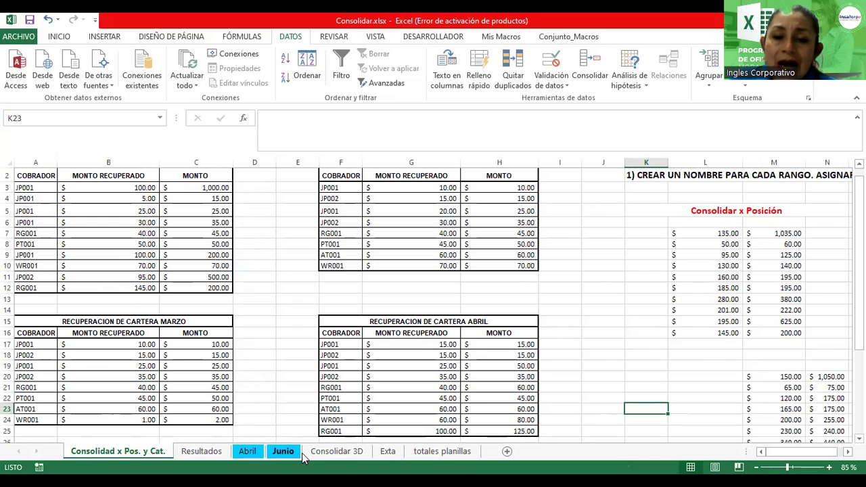
click(443, 453)
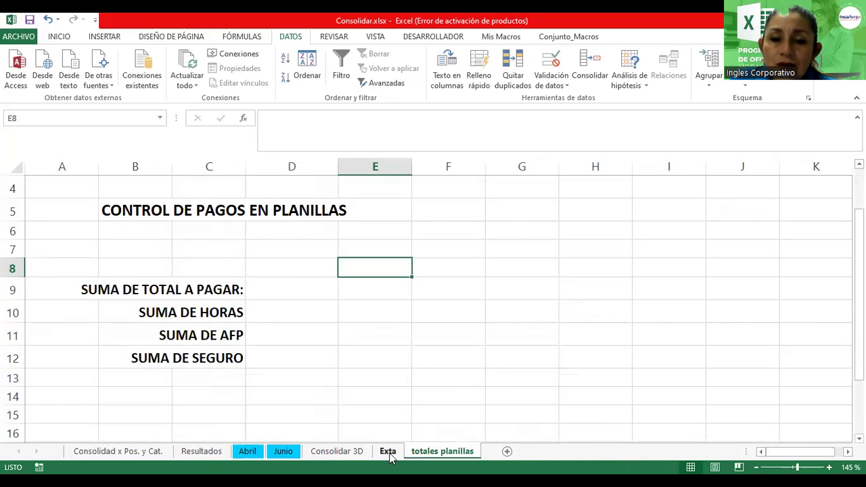
click(388, 453)
click(202, 451)
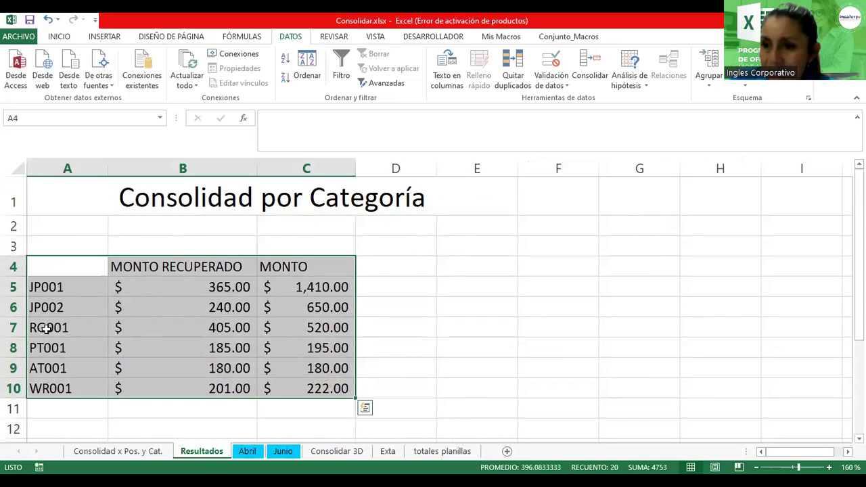
click(101, 450)
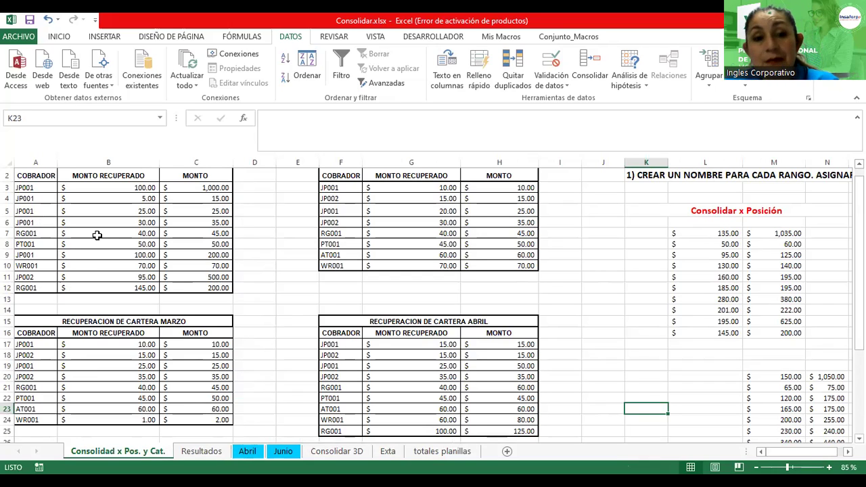
scroll(102, 244, up, 1)
scroll(102, 245, up, 2)
scroll(159, 266, up, 1)
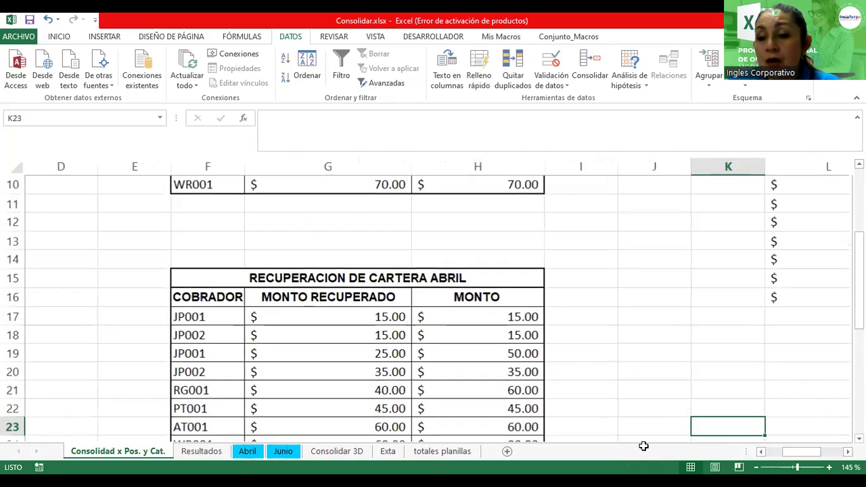
scroll(135, 288, up, 1)
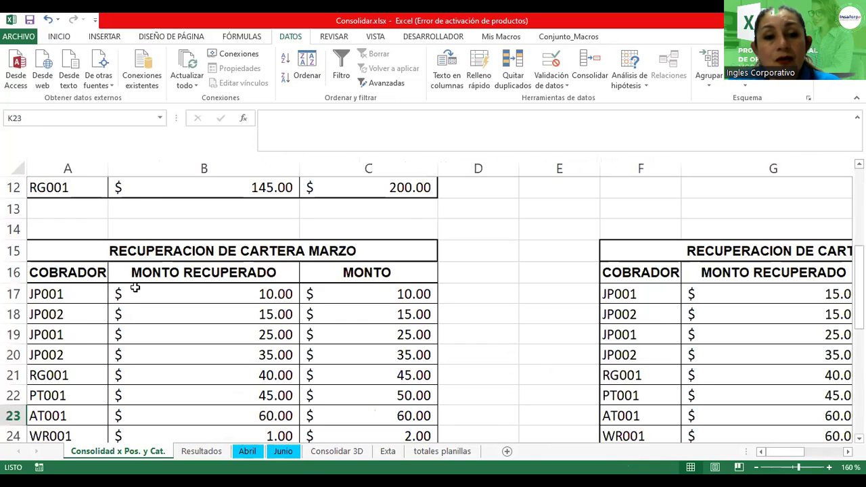
scroll(135, 289, down, 1)
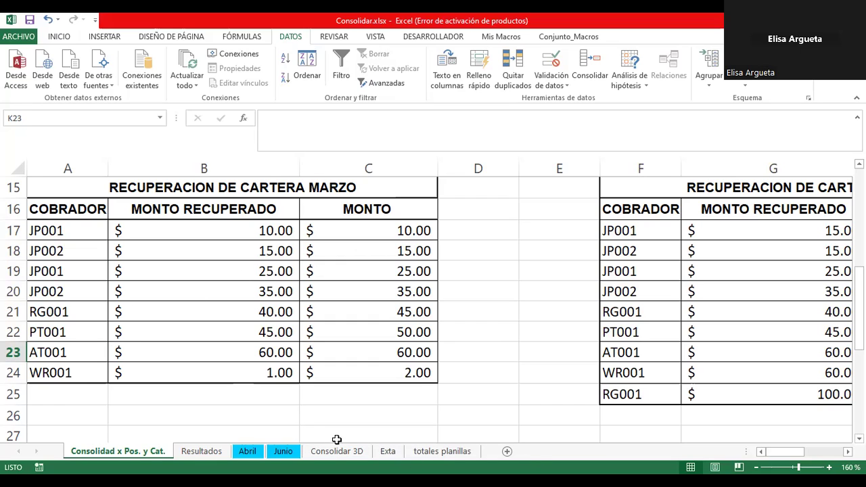
click(203, 451)
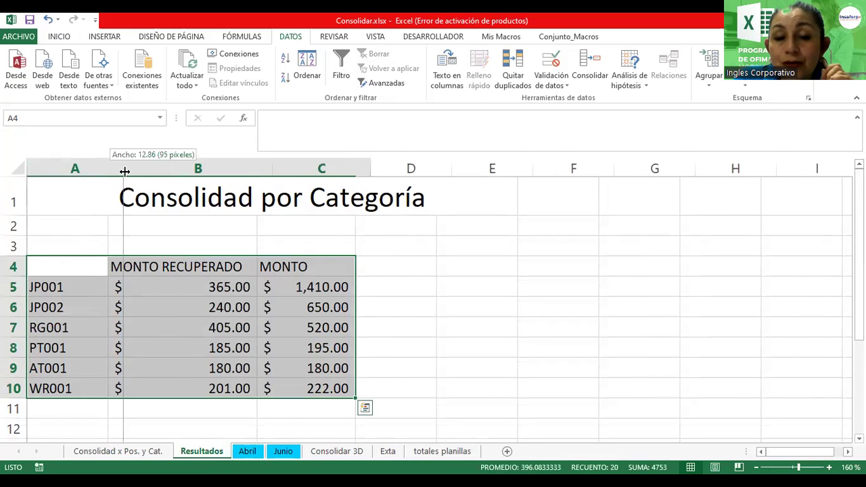
- Widen column A of the summary table, then inspect the Consolidar dialog and close it unchanged
drag(107, 169, 123, 170)
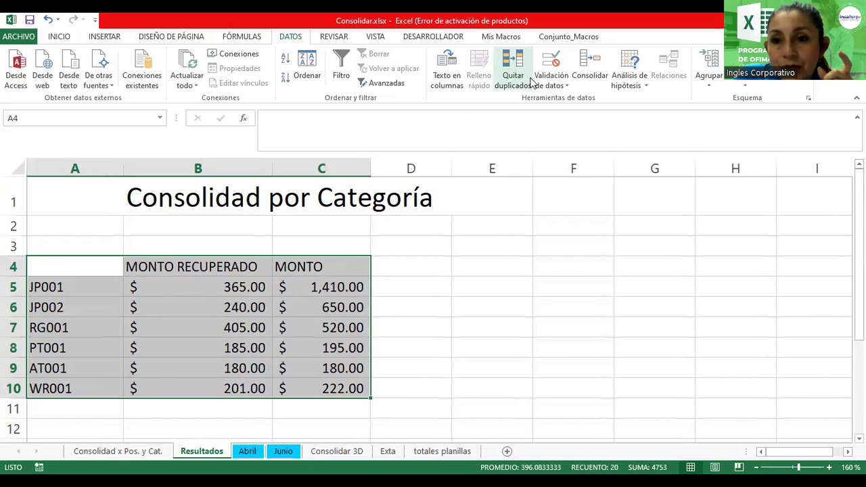
key(alt+d)
key(n)
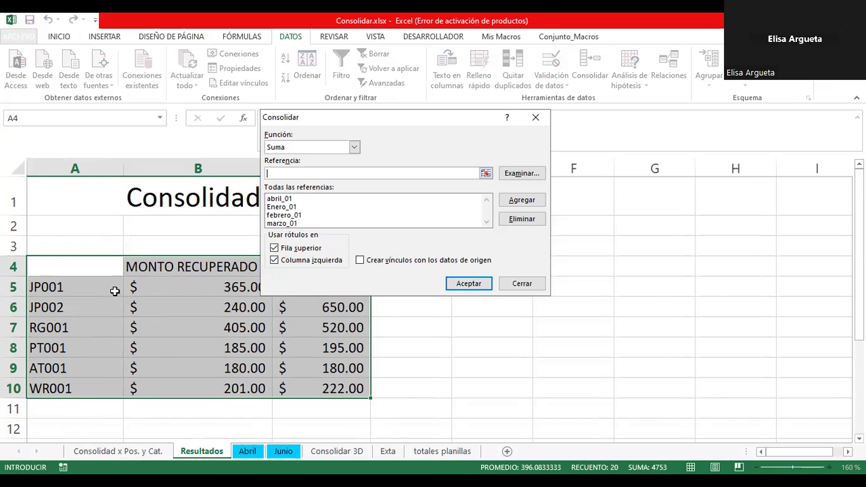
click(528, 285)
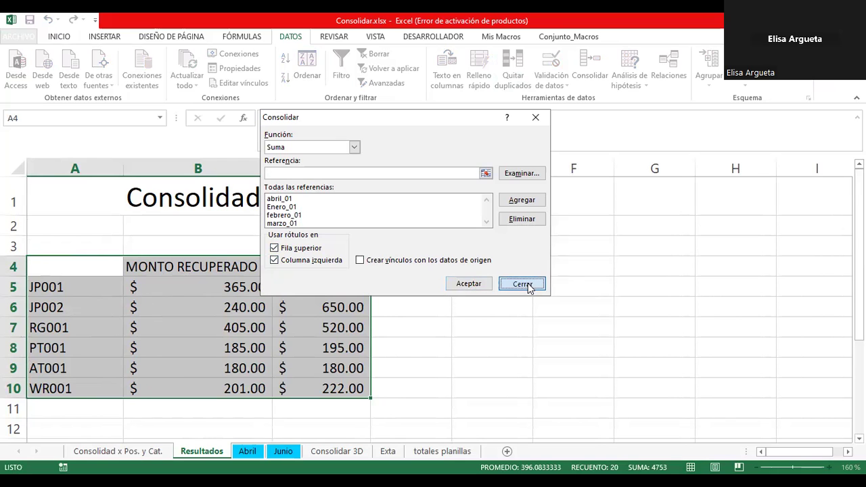
click(475, 273)
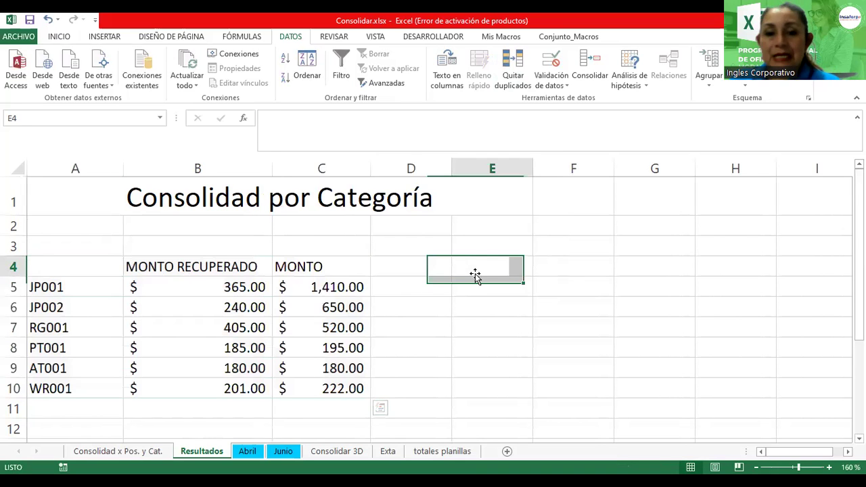
- Rename the Resultados sheet to 'Resultados 1' and colour its tab orange
double_click(208, 453)
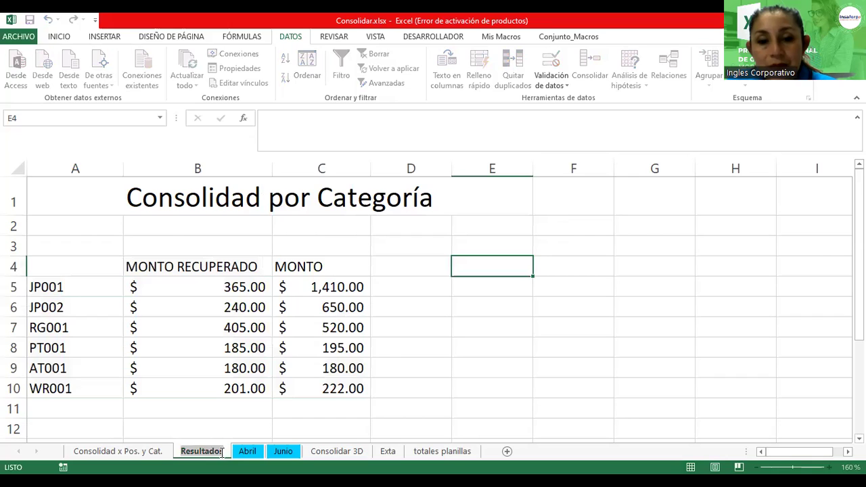
click(220, 452)
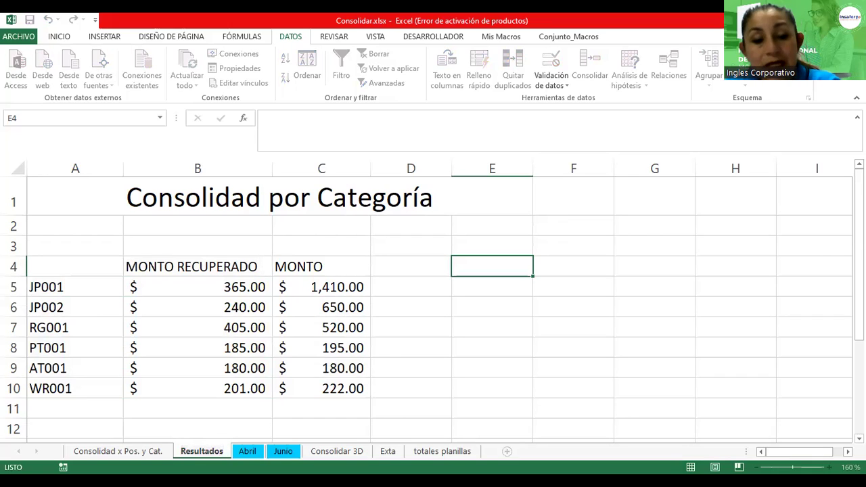
text(1)
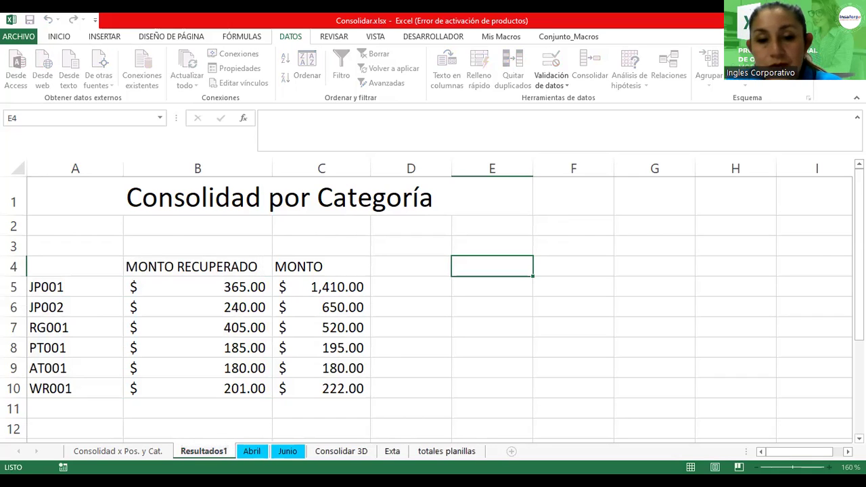
key(BackSpace)
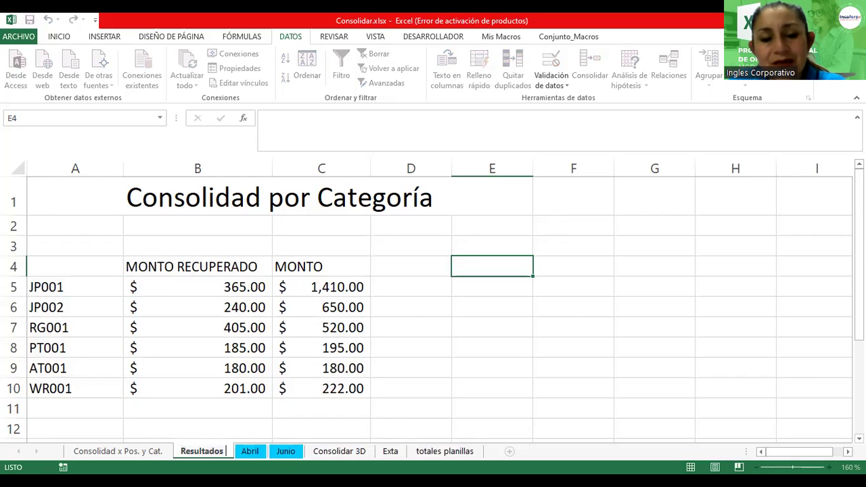
text(1)
key(Return)
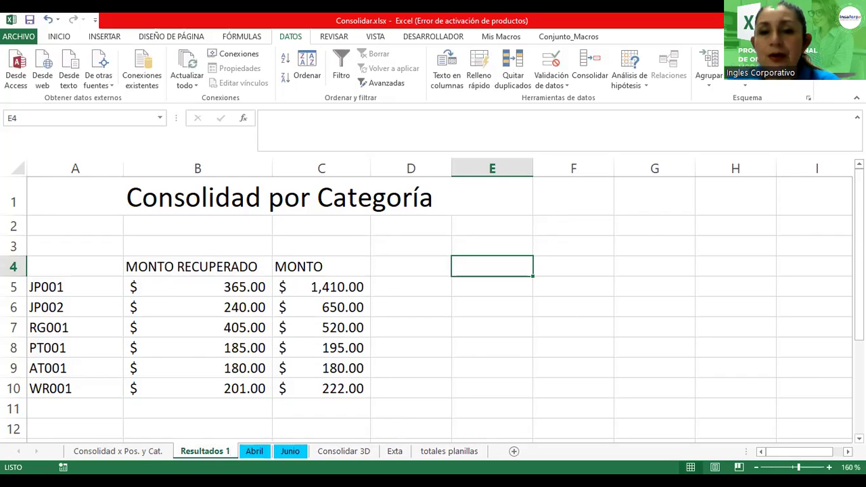
right_click(191, 452)
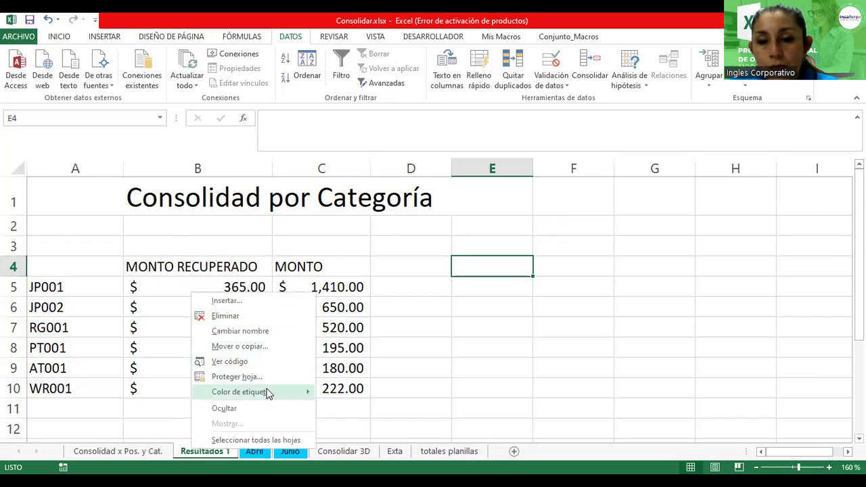
mouse_move(241, 392)
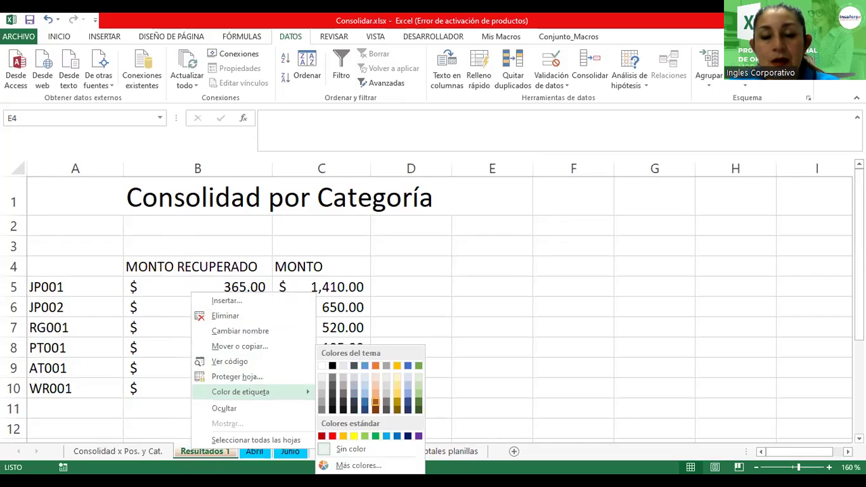
click(375, 402)
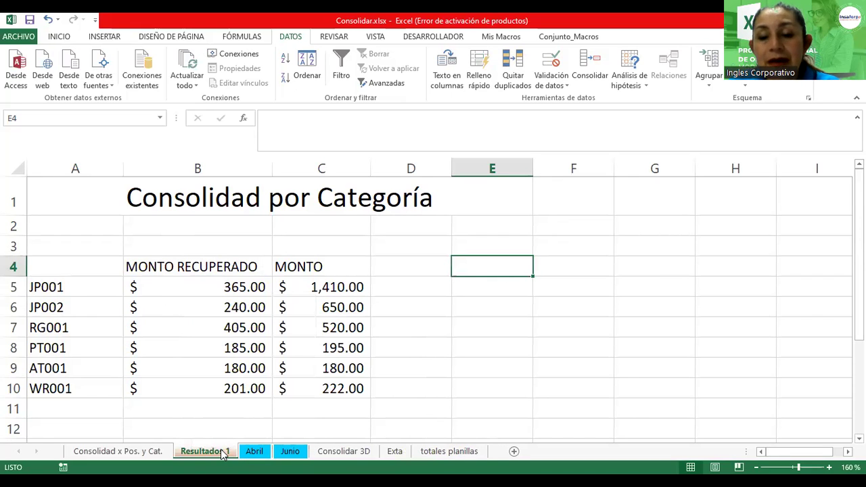
- Add a new blank sheet and name it 'Resultados2'
click(514, 452)
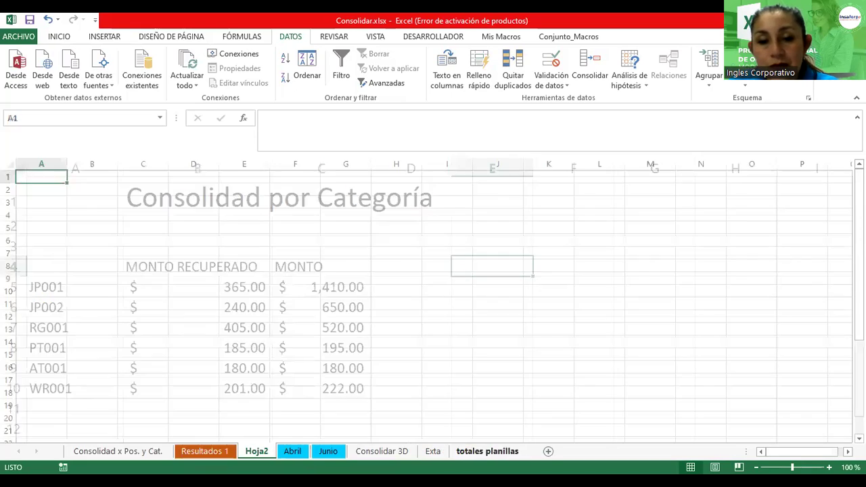
double_click(256, 452)
text(Resultados)
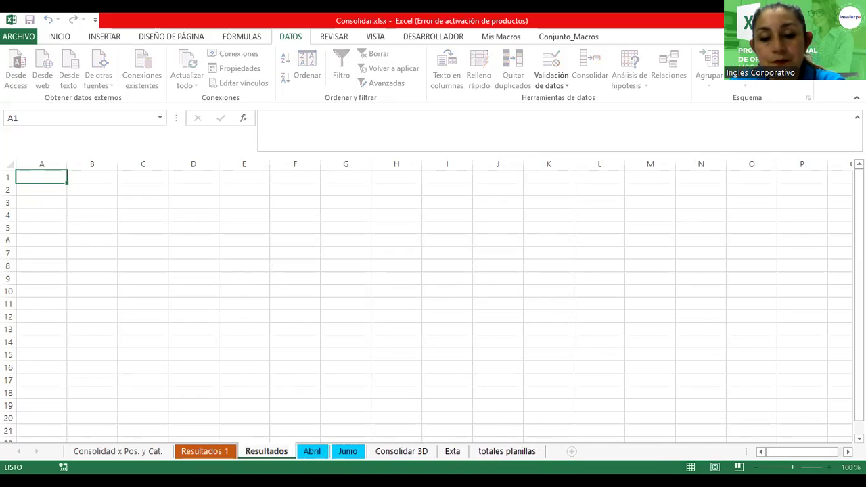
text(2)
key(Return)
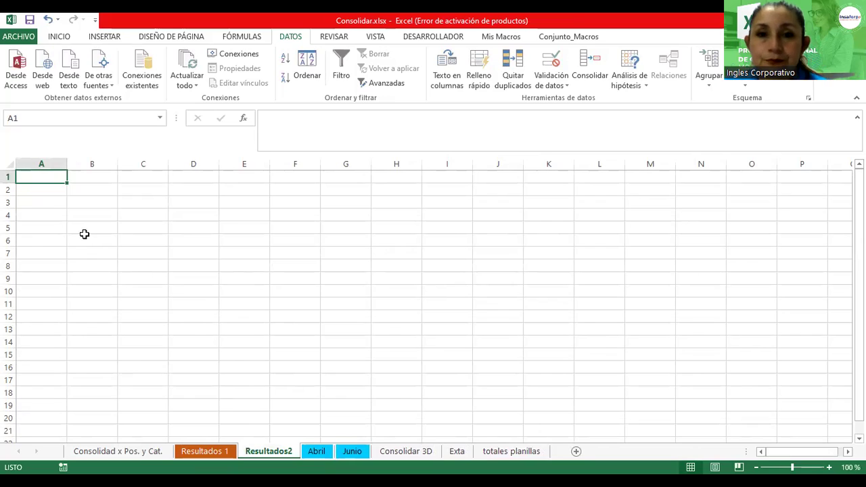
- In Consolidar, add the enero_01, febrero_01, marzo_01 and abril_01 references
click(582, 59)
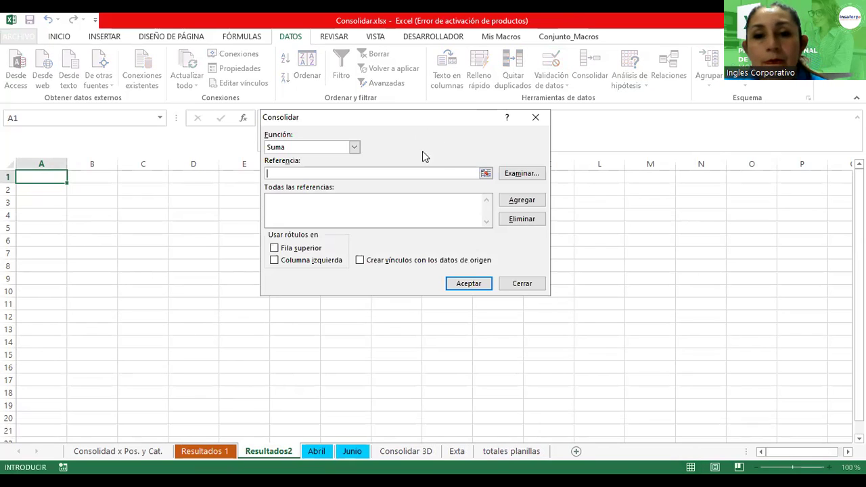
text(enero_01)
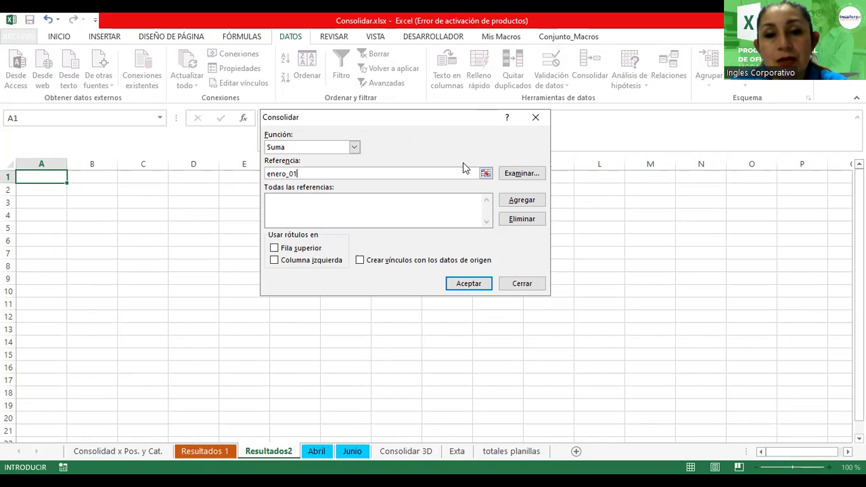
click(522, 200)
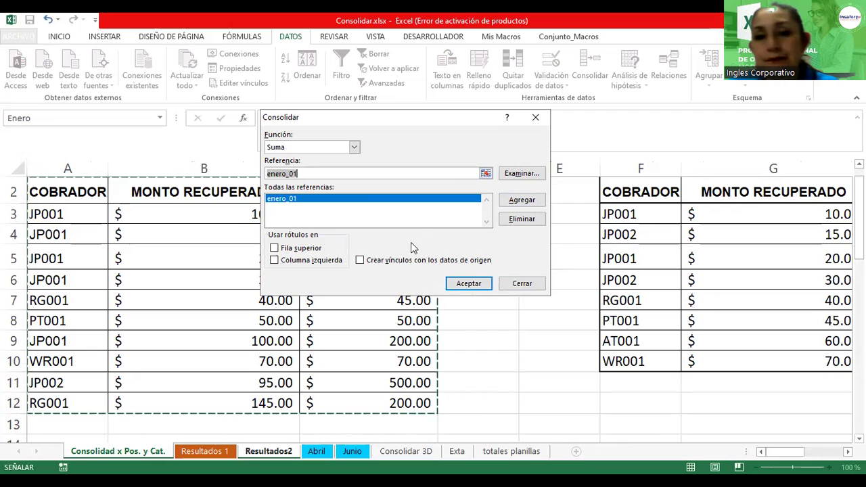
text(febrero)
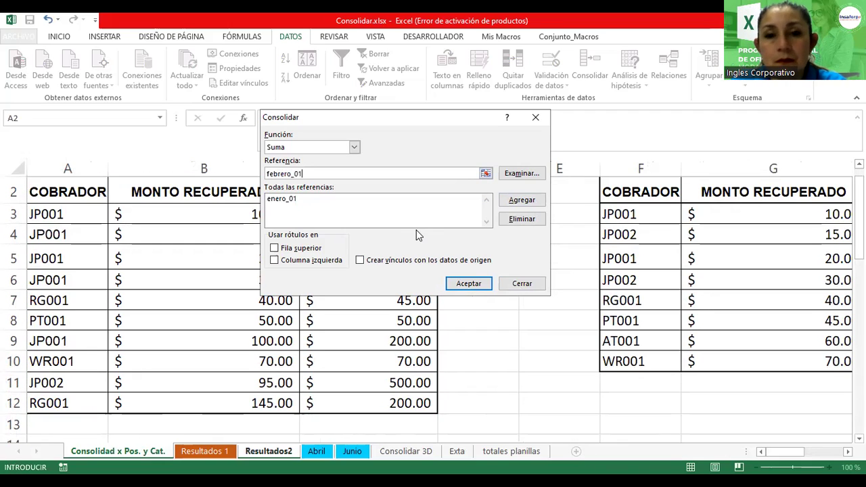
click(521, 199)
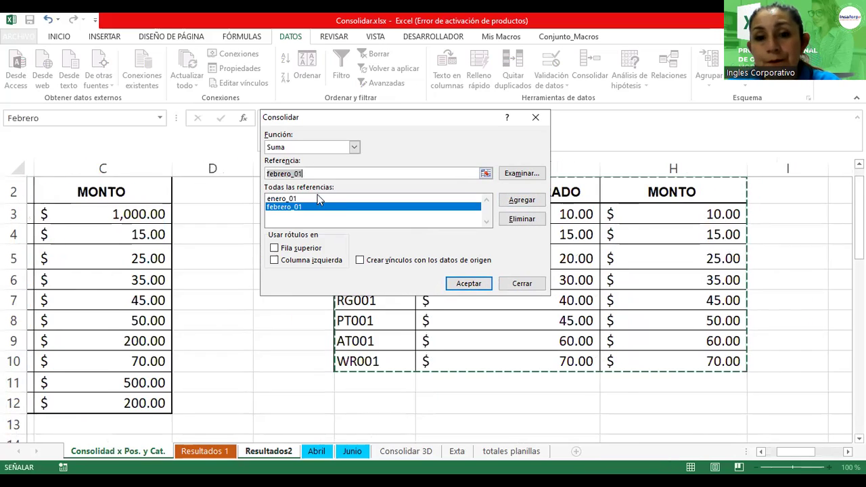
text(marzo_01)
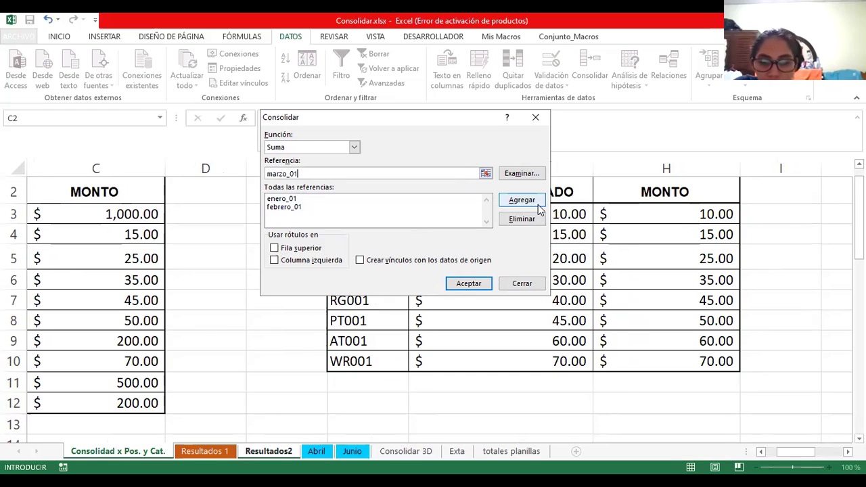
click(538, 205)
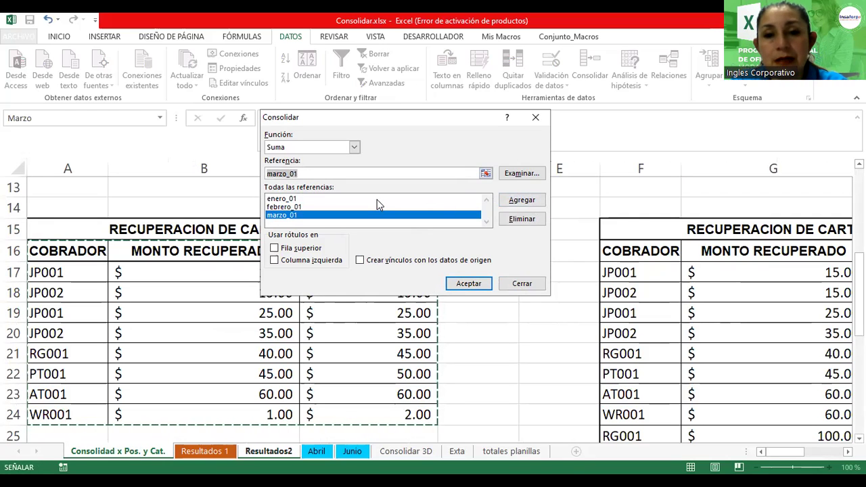
text(abril)
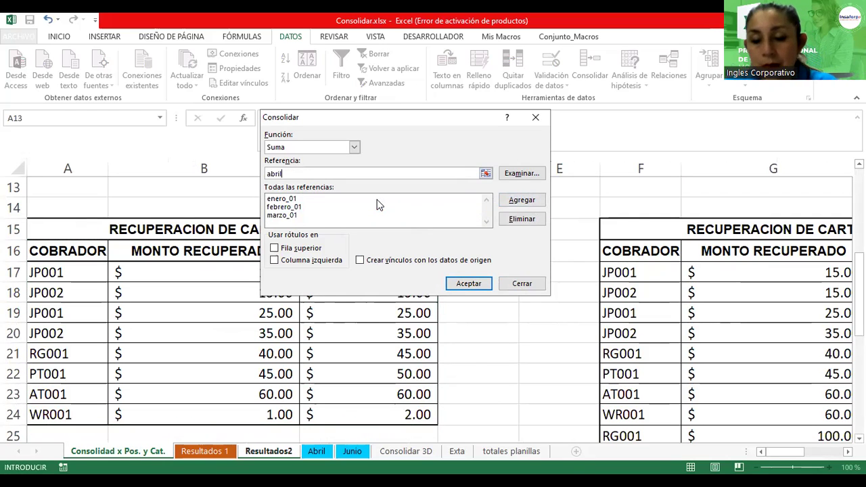
click(525, 201)
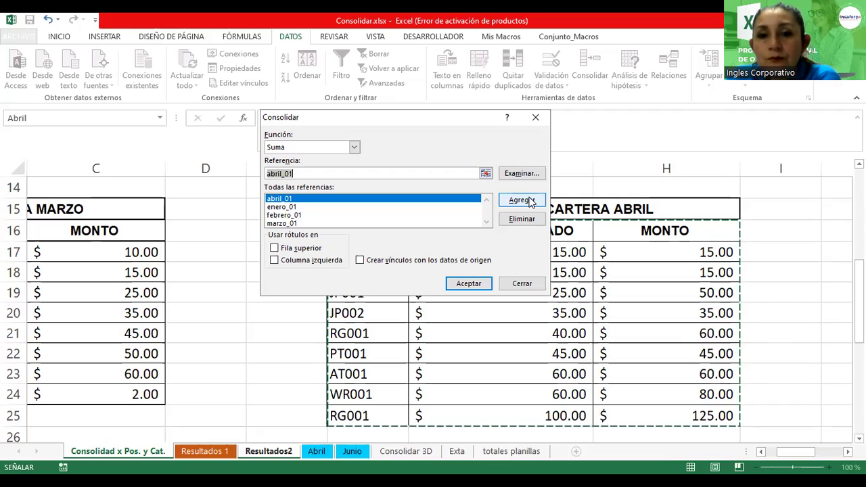
click(354, 148)
- Choose Promedio and tick Fila superior, Columna izquierda and Crear vínculos con los datos de origen
click(317, 176)
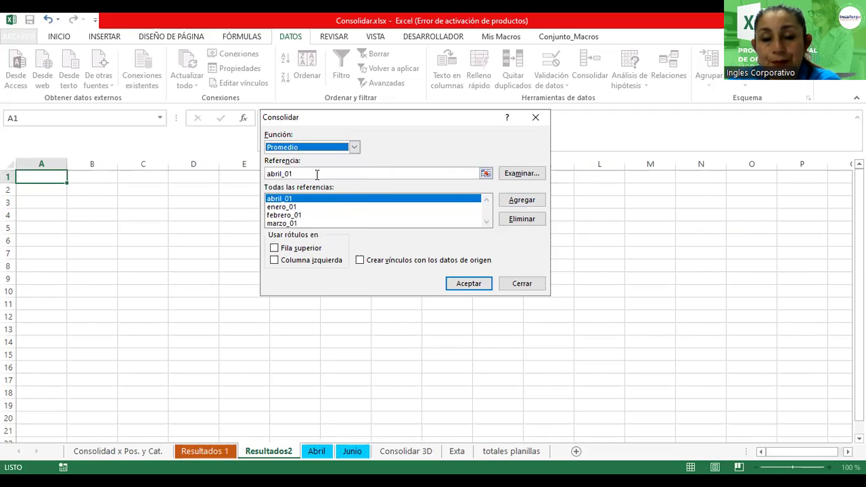
click(274, 248)
click(274, 260)
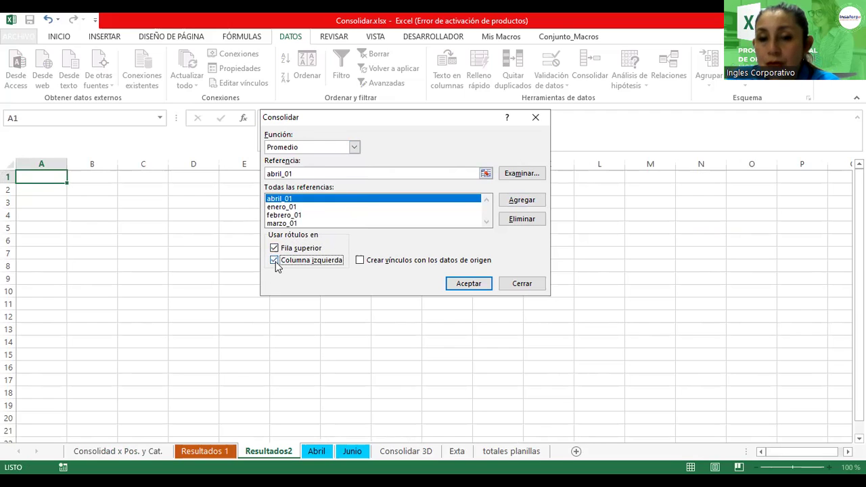
click(360, 261)
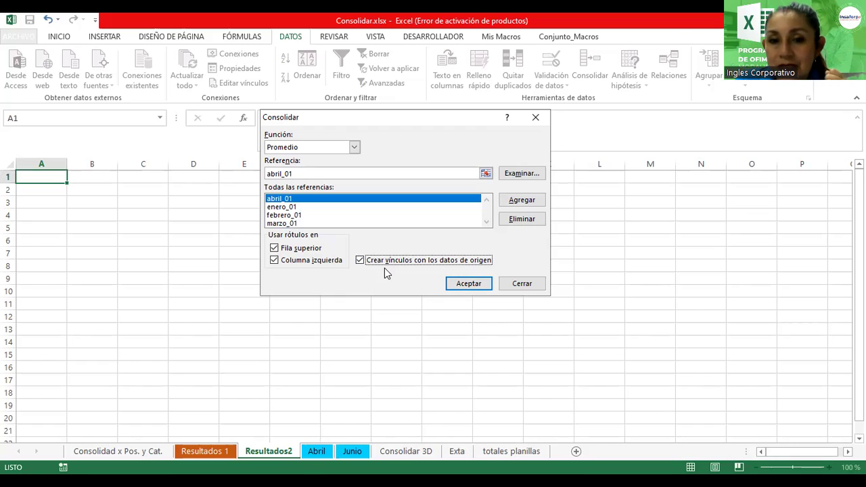
- Run the consolidation onto Resultados2 and widen columns C and D
click(467, 284)
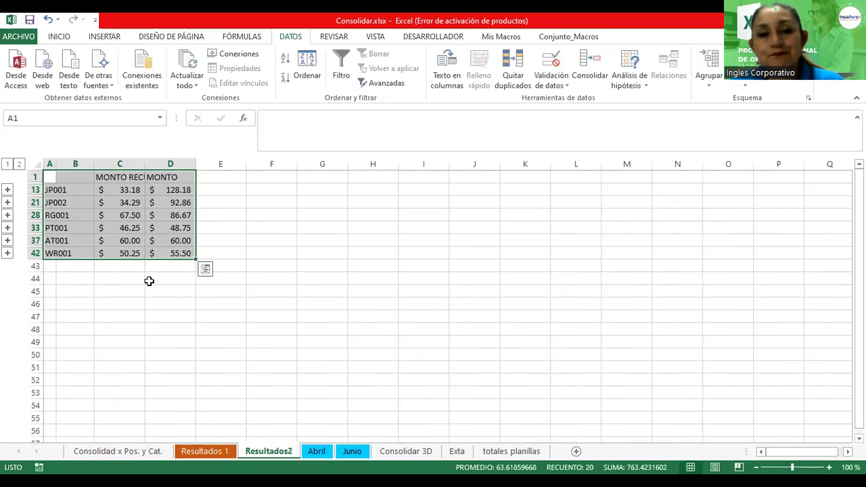
click(108, 215)
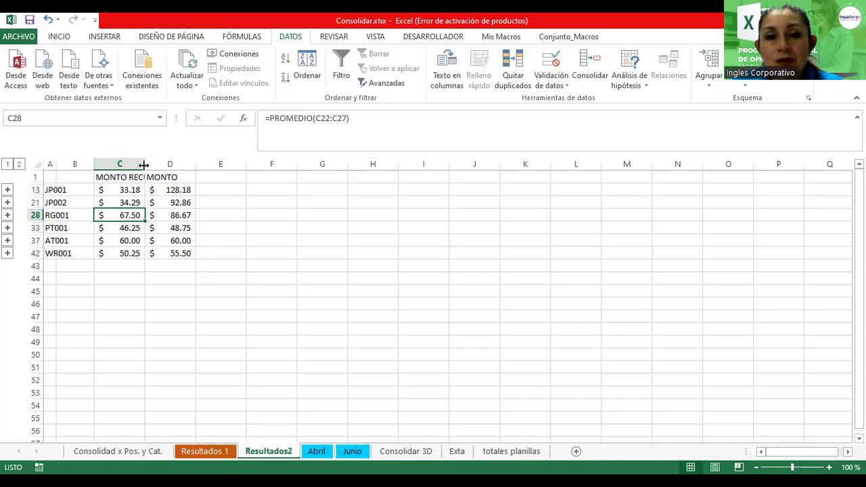
drag(144, 165, 165, 165)
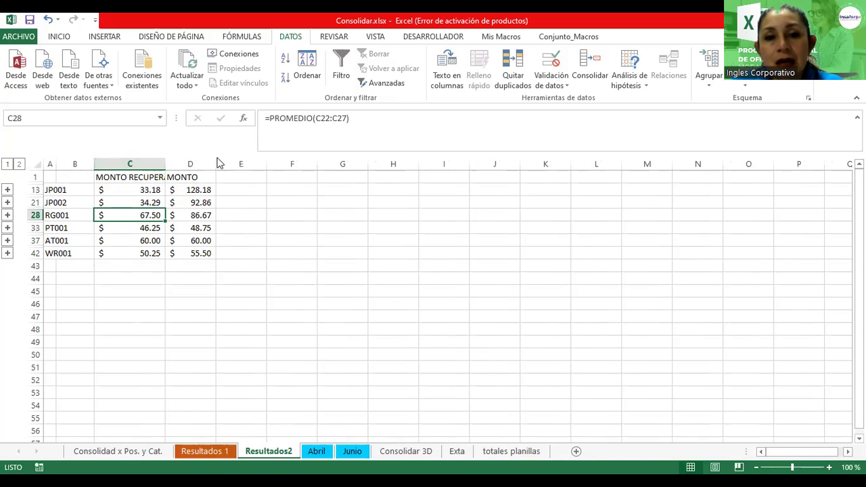
drag(227, 161, 241, 160)
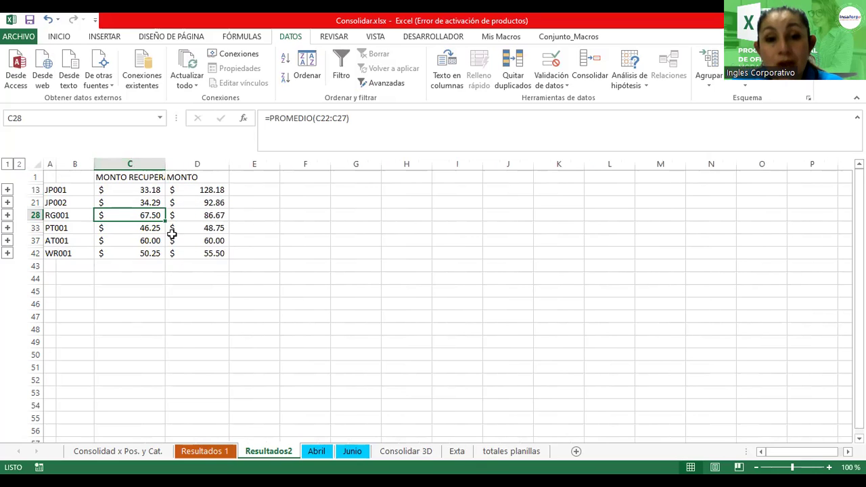
- Review each collector's PROMEDIO formula, from JP001 in C13 through PT001
scroll(171, 229, up, 6)
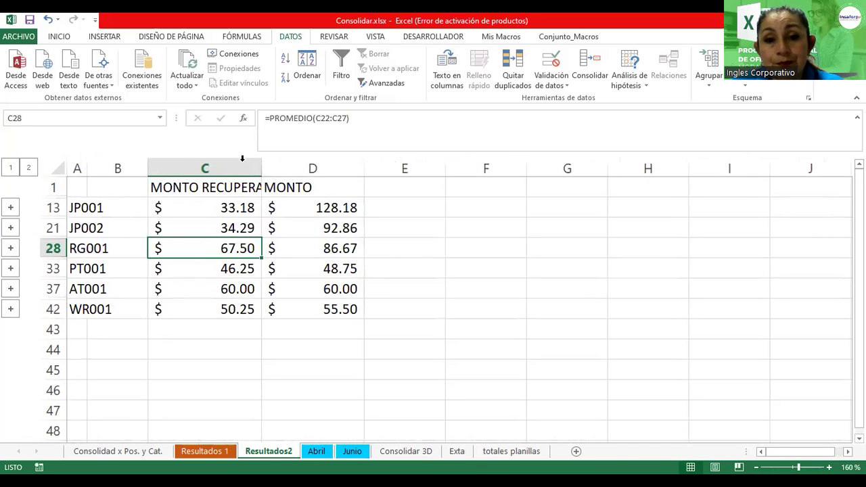
click(236, 205)
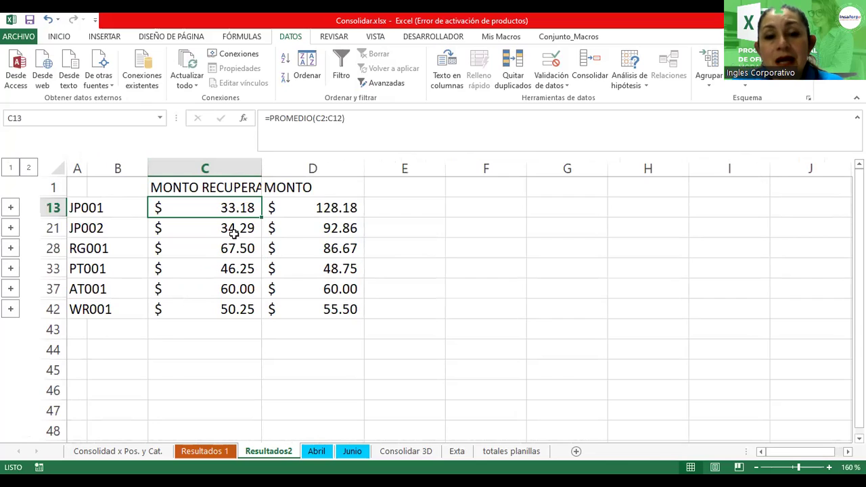
click(235, 229)
click(235, 248)
click(231, 269)
click(231, 291)
click(233, 308)
click(226, 245)
click(227, 208)
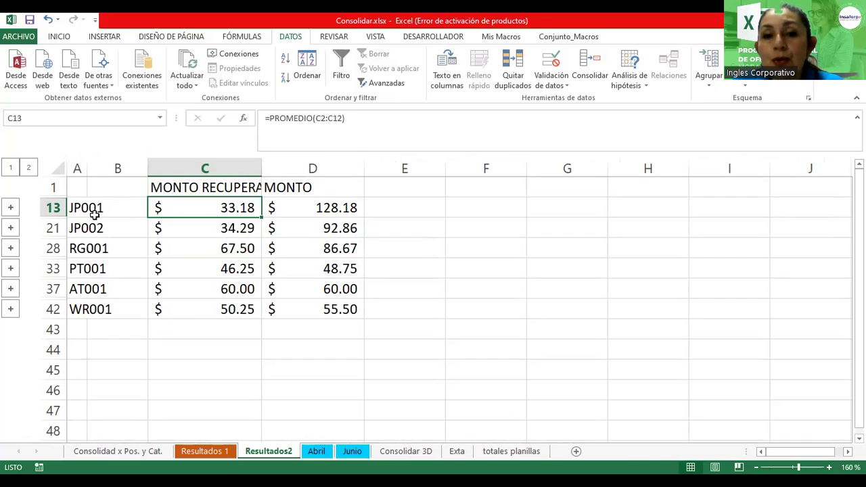
- Widen column C so MONTO RECUPERADO shows fully, then review the JP002, RG001 and PT001 averages
drag(260, 164, 303, 163)
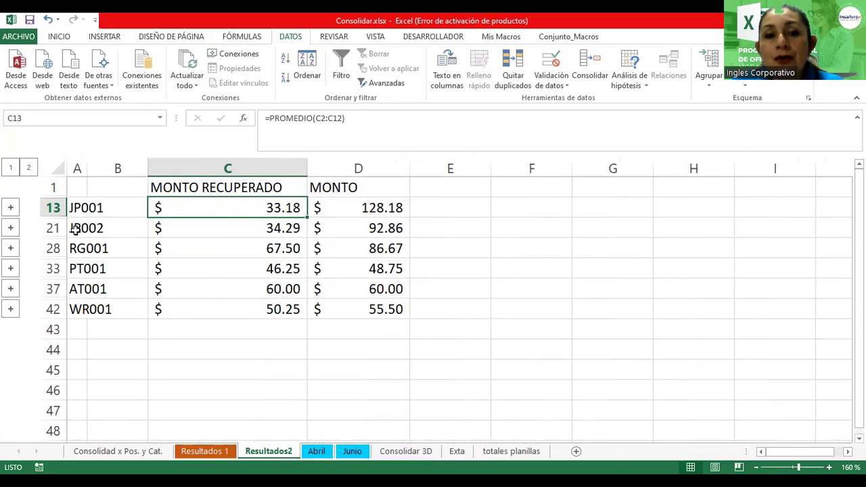
click(290, 230)
click(92, 248)
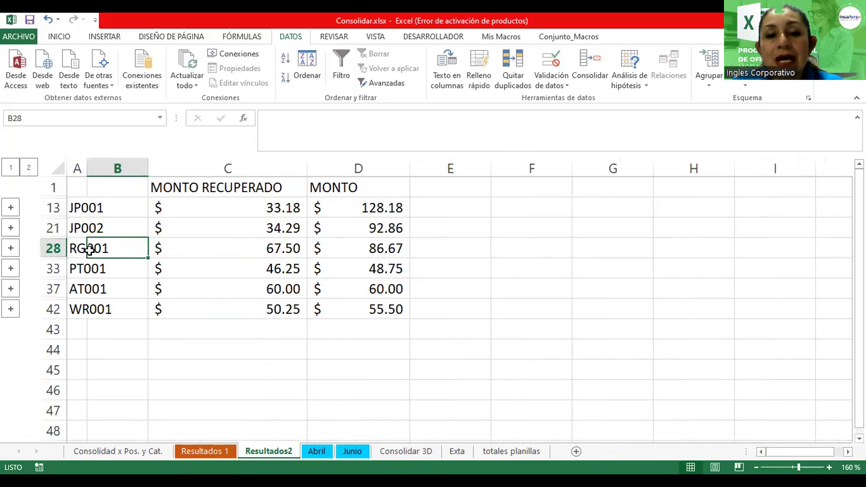
click(284, 250)
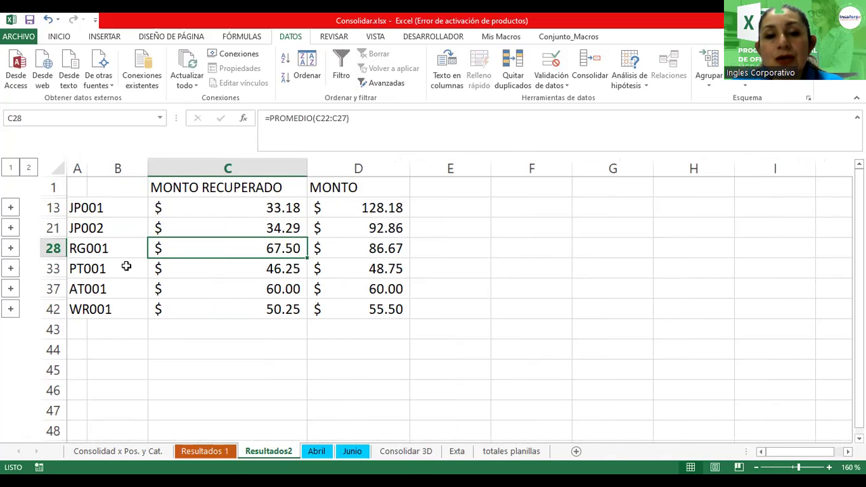
click(75, 271)
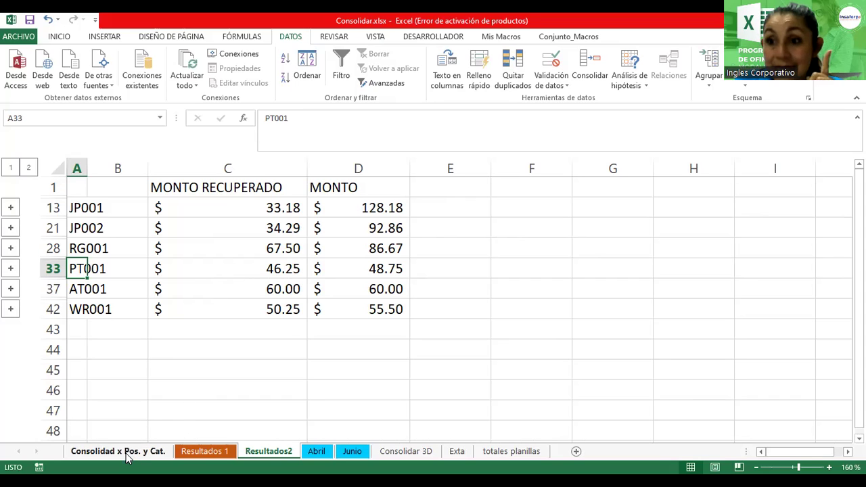
- Enter 50 in B17 and 100 in G17 on Consolidad x Pos. y Cat., then verify JP001's 44.55 average
click(128, 451)
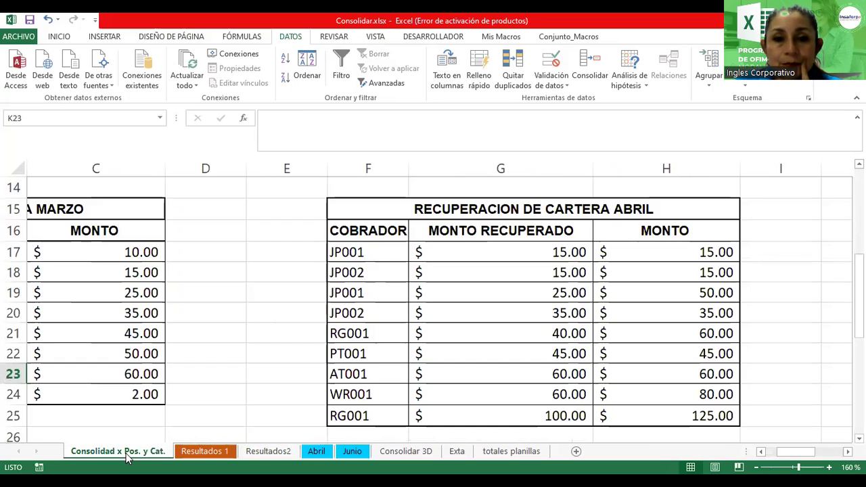
drag(789, 459, 768, 458)
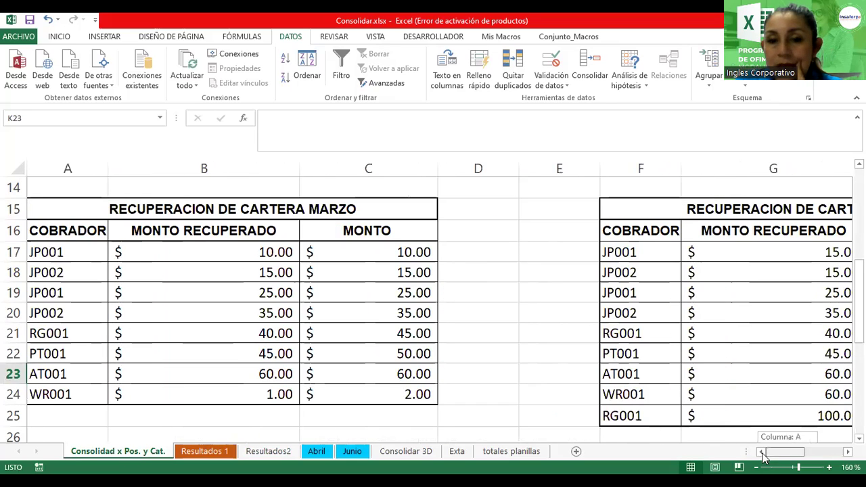
click(248, 251)
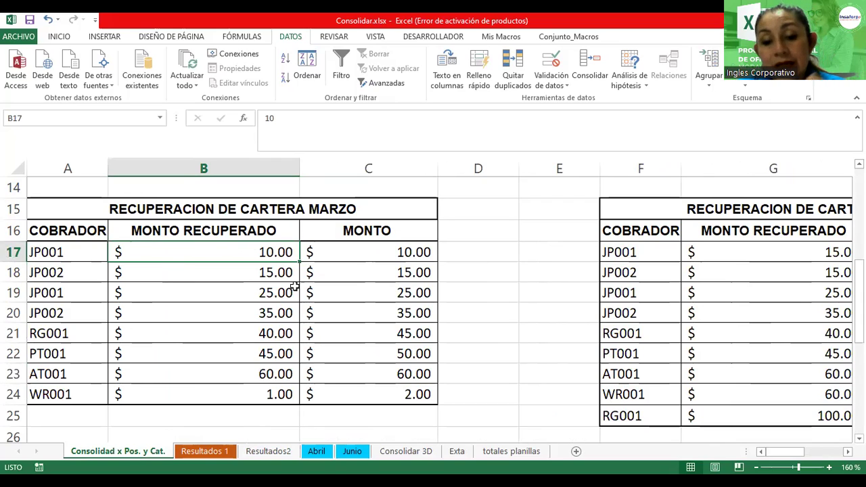
text(50)
key(Return)
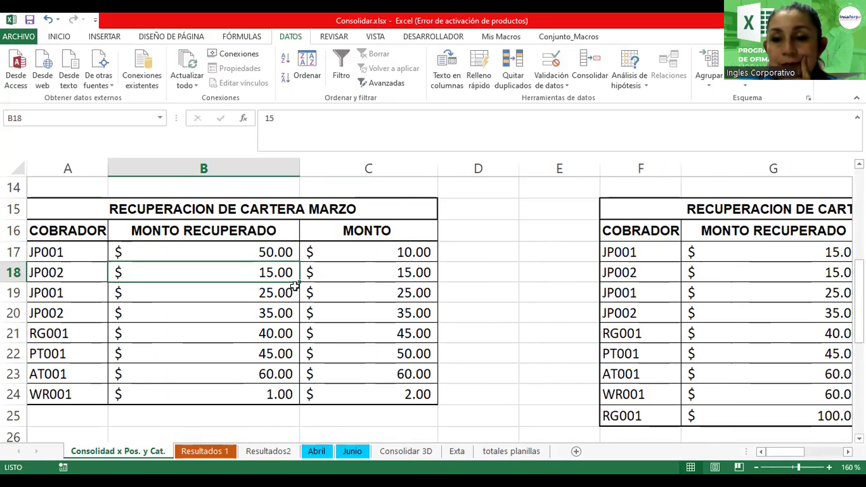
click(784, 255)
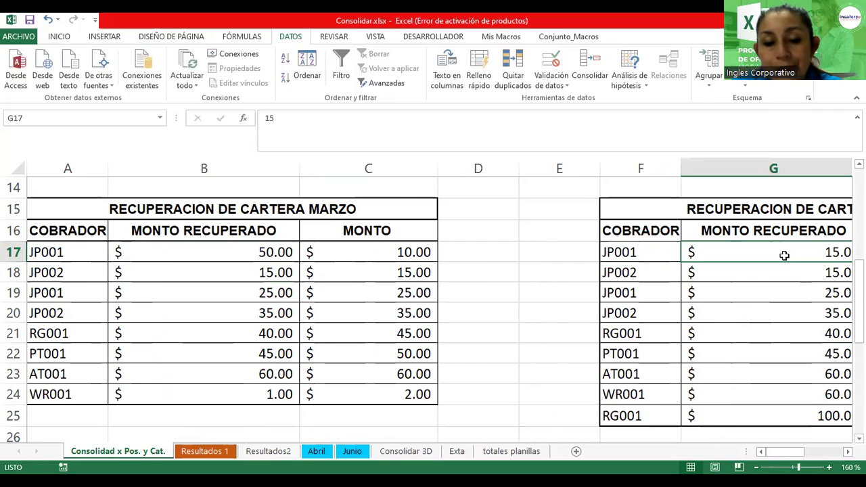
text(100)
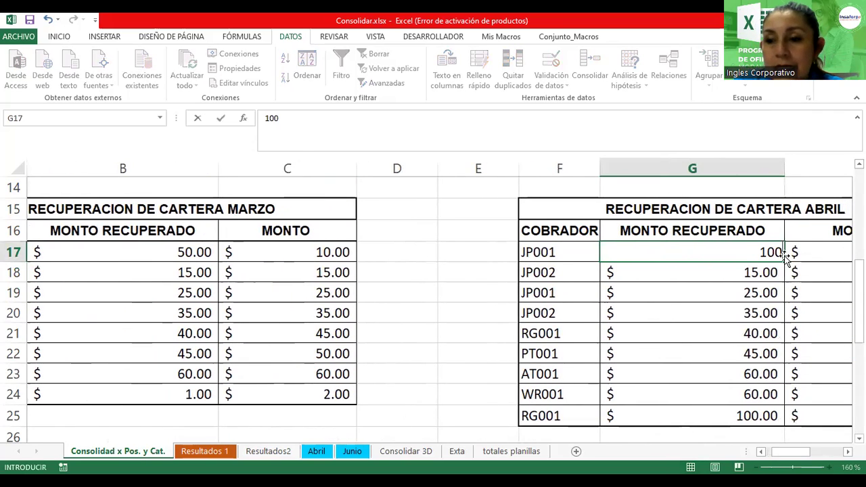
key(Return)
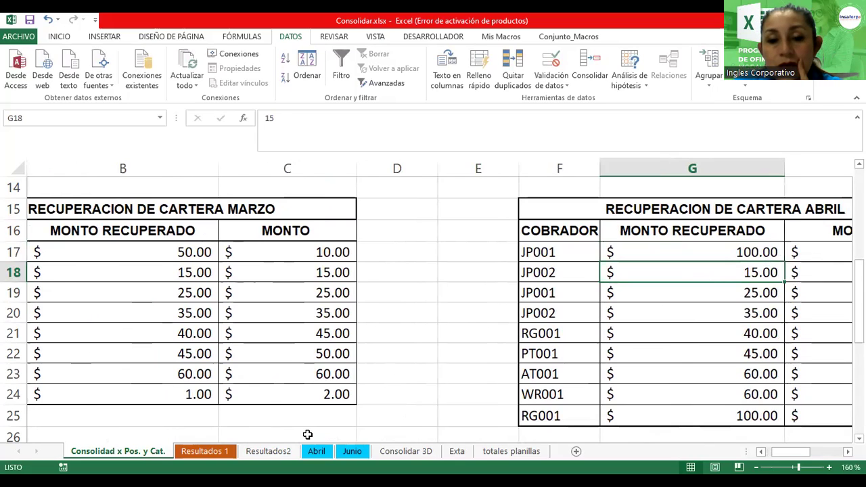
click(282, 451)
click(218, 211)
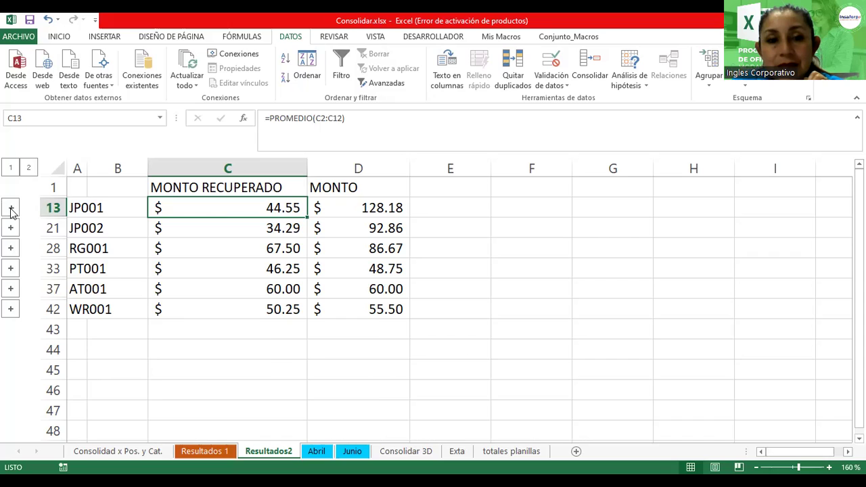
- Expand JP001's group and inspect its first linked detail value, then collapse back to the averages
click(11, 209)
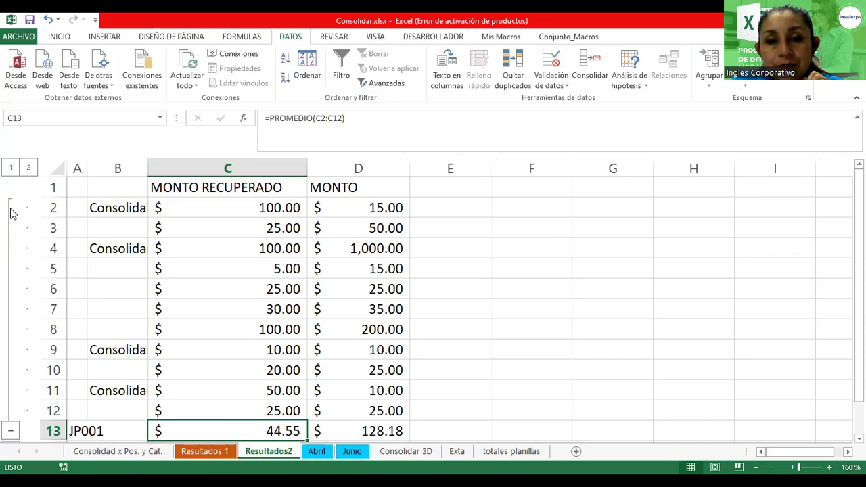
click(243, 208)
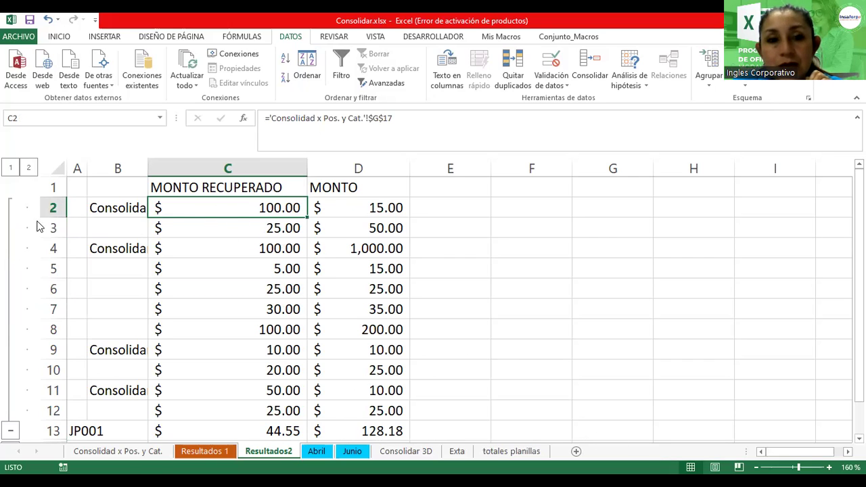
click(28, 168)
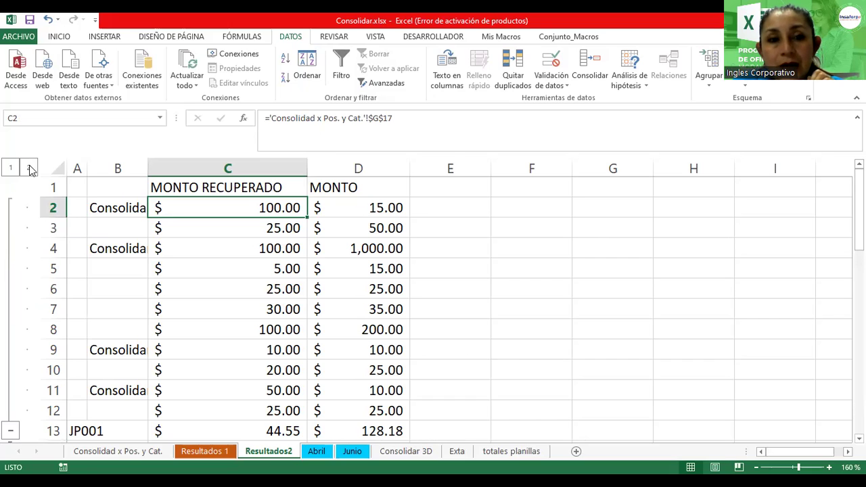
click(16, 168)
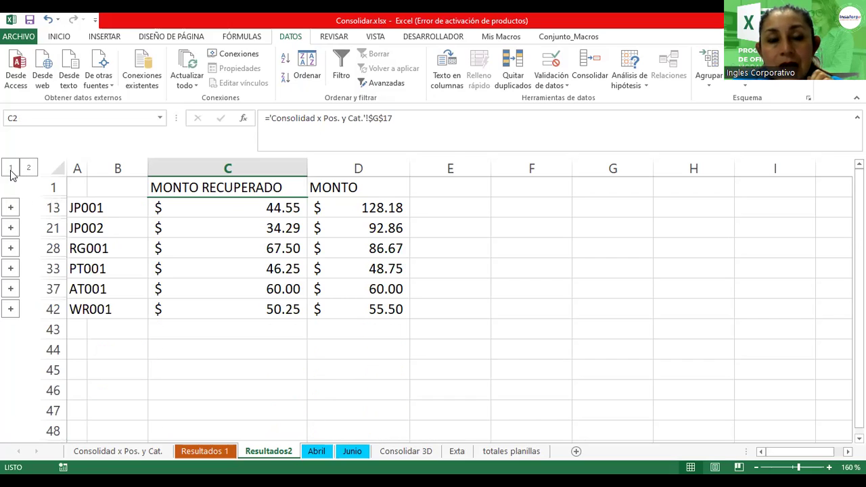
- Re-expand JP001's group to show detail rows 2–12 above its average
click(11, 207)
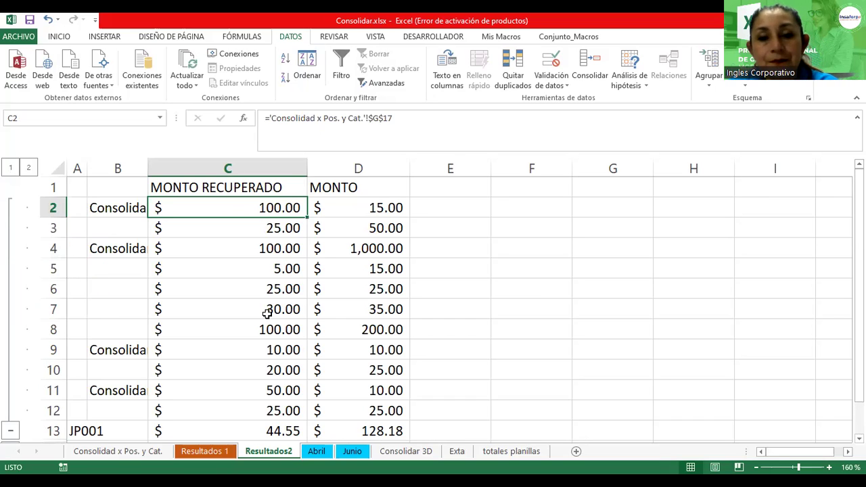
scroll(583, 383, down, 1)
scroll(583, 383, down, 1)
scroll(583, 383, down, 1)
scroll(582, 383, down, 1)
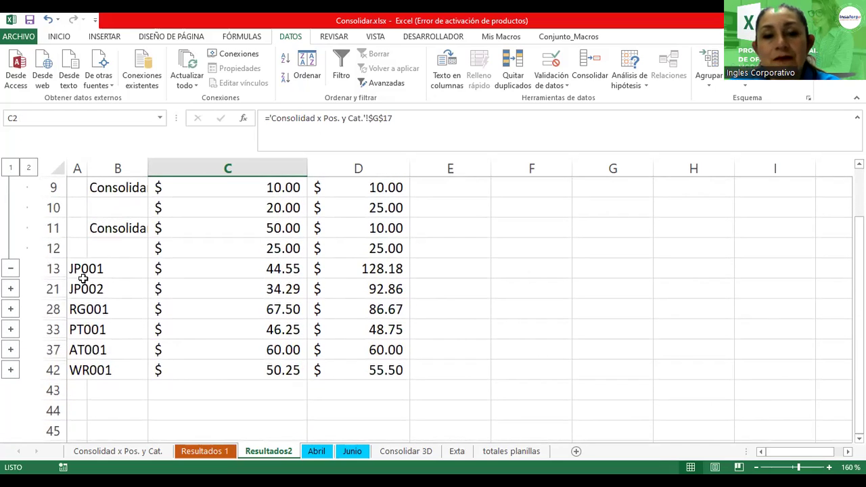
click(254, 268)
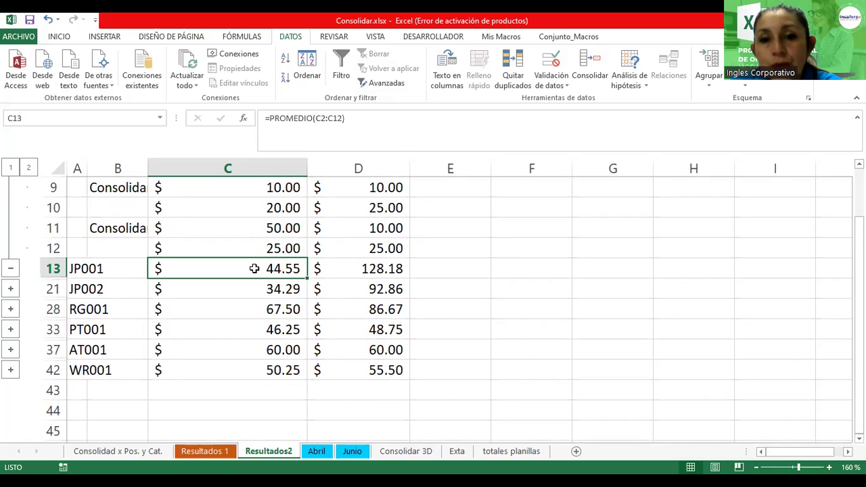
double_click(251, 271)
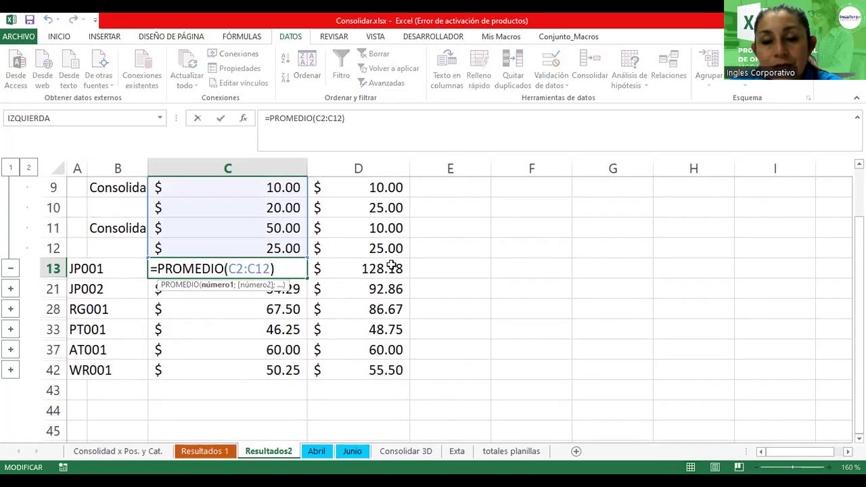
scroll(387, 257, up, 1)
scroll(385, 253, up, 1)
scroll(381, 257, up, 1)
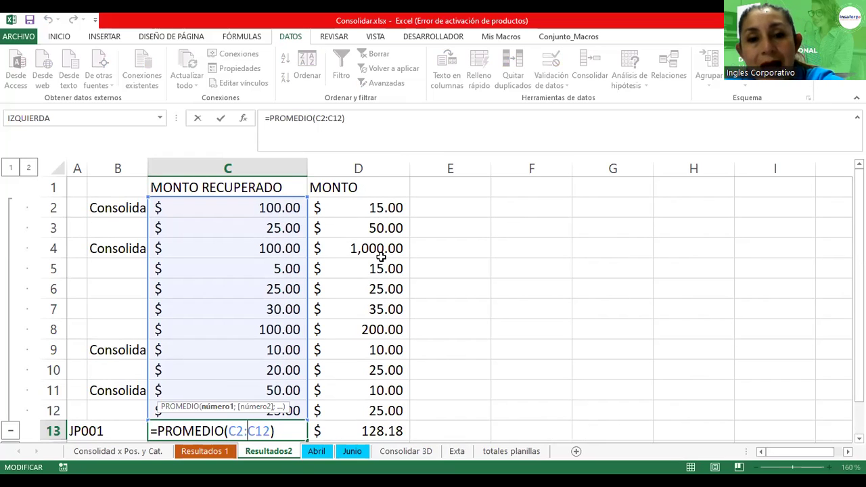
scroll(381, 257, down, 1)
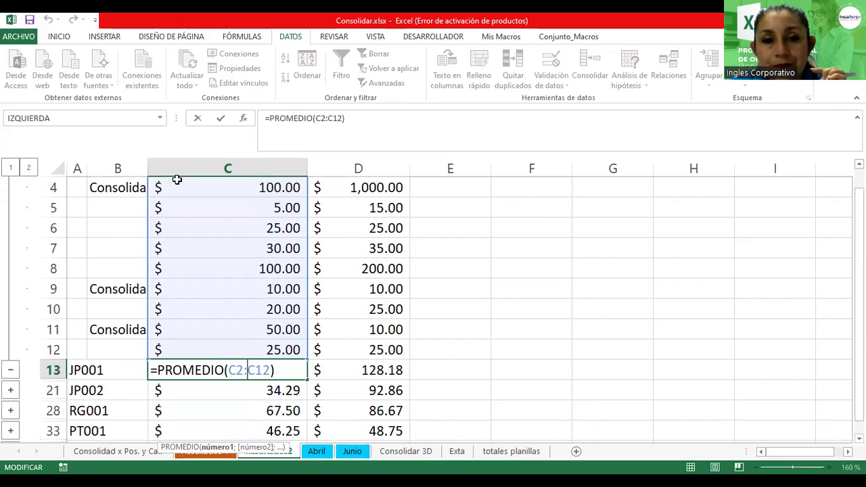
scroll(127, 209, up, 1)
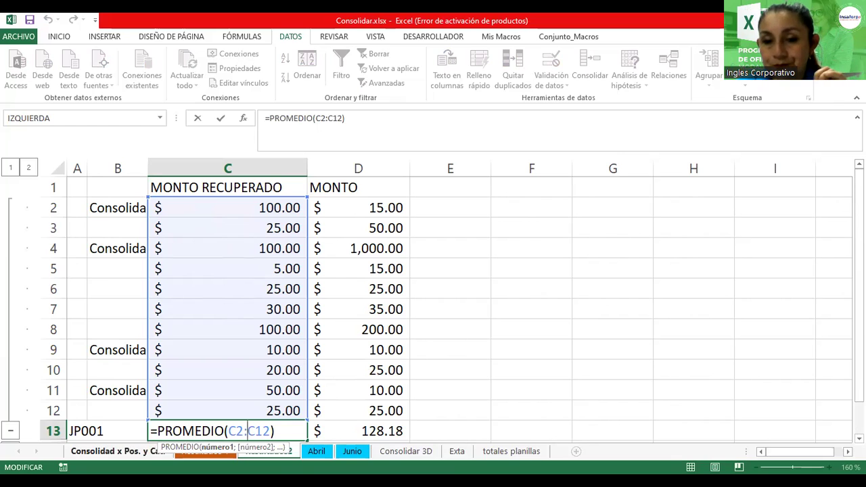
scroll(318, 230, down, 1)
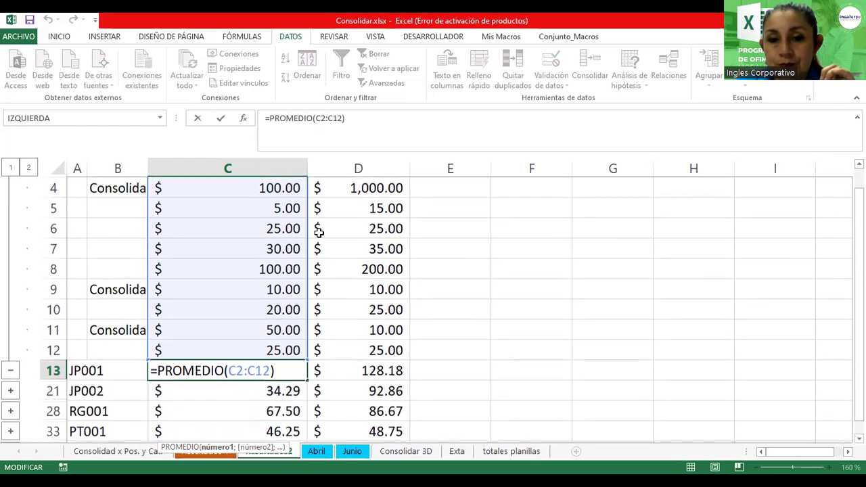
scroll(291, 265, down, 1)
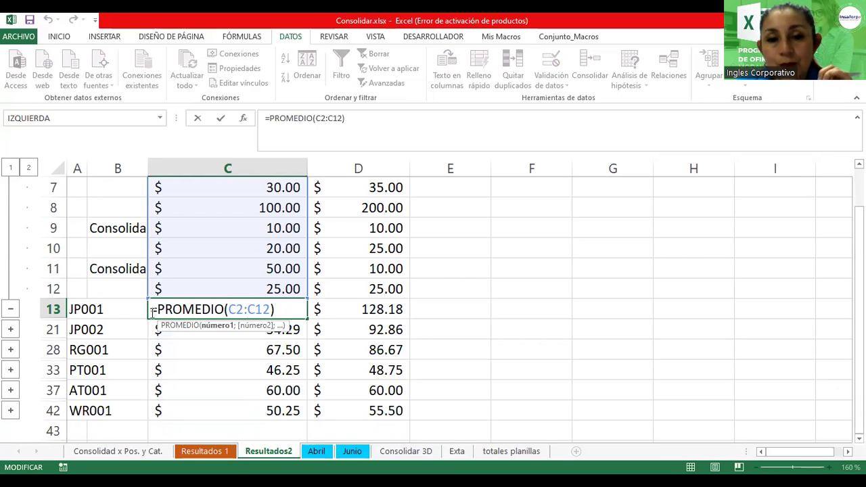
key(Return)
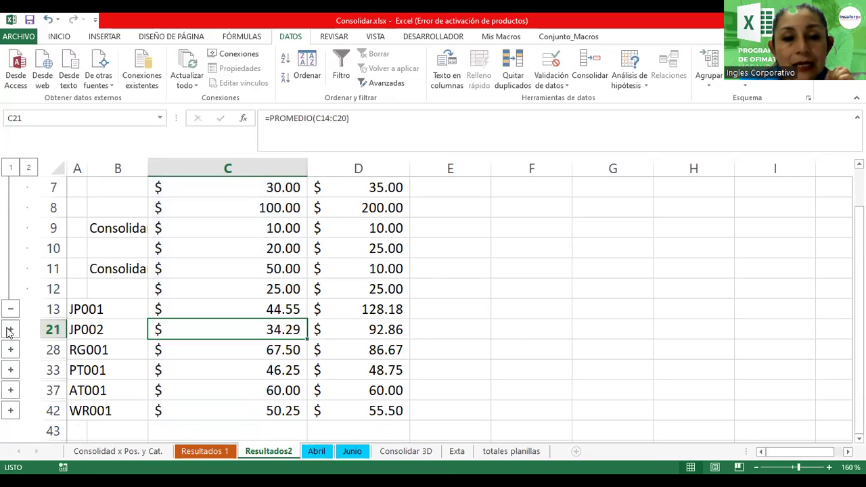
- Expand JP002's group and select C14:C20 to confirm its detail average of 34.29
click(10, 329)
scroll(193, 251, down, 1)
scroll(194, 252, down, 2)
scroll(194, 252, down, 1)
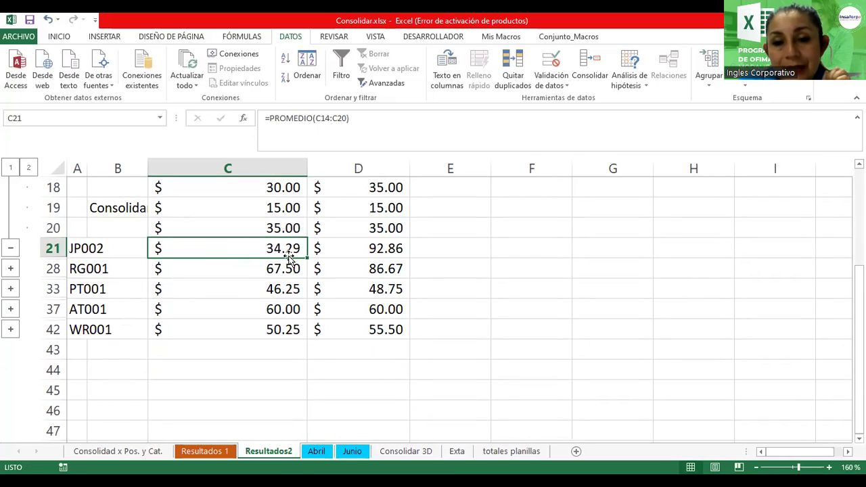
scroll(284, 254, up, 1)
scroll(290, 252, up, 2)
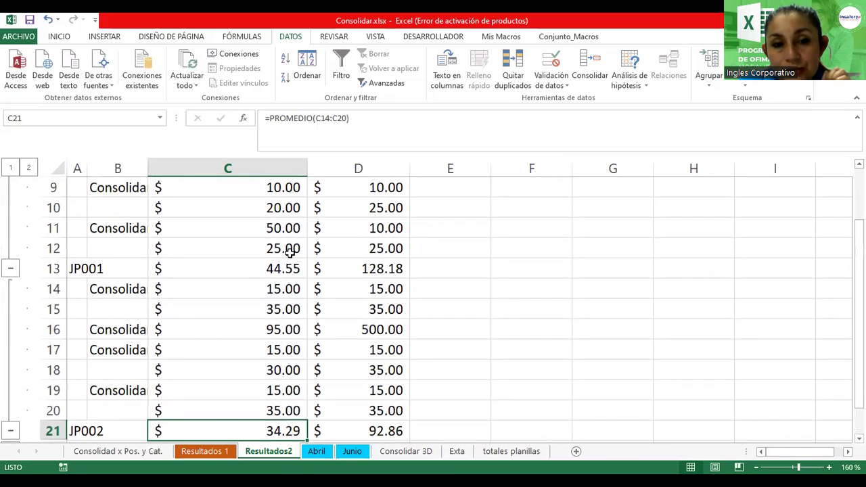
drag(277, 290, 274, 411)
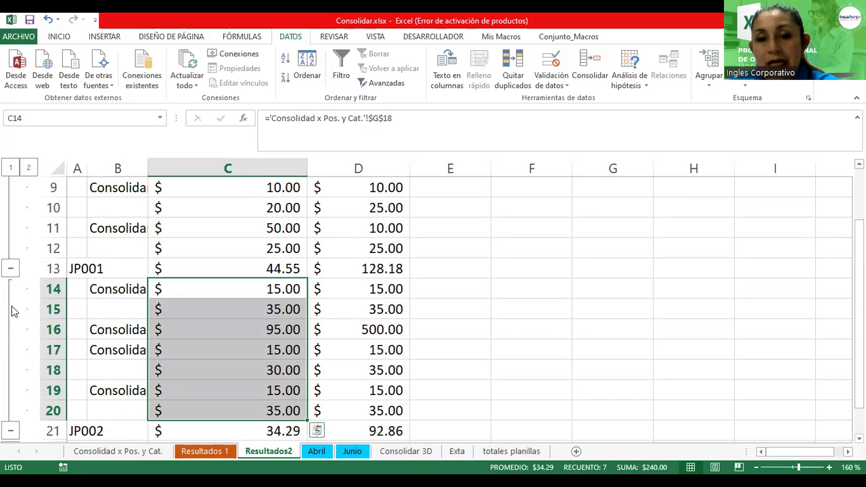
- Expand the RG001 and PT001 groups, then check C4's link to 'Consolidad x Pos. y Cat.'!$B$3
scroll(8, 326, down, 2)
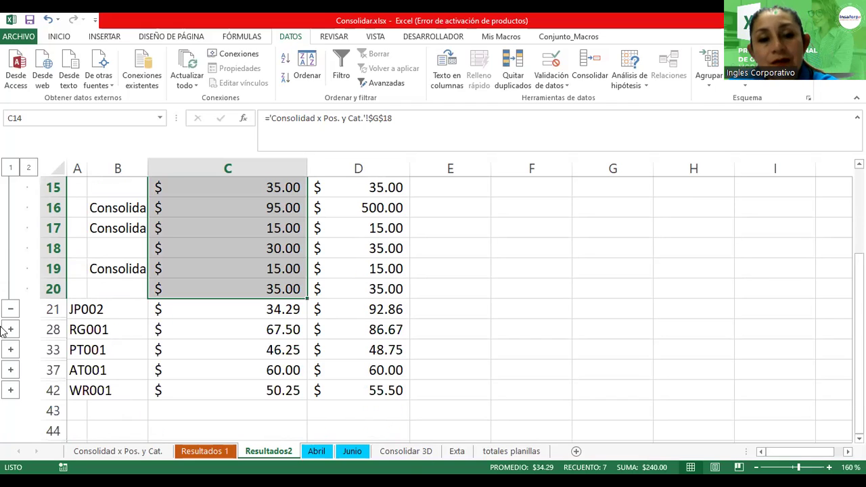
click(10, 330)
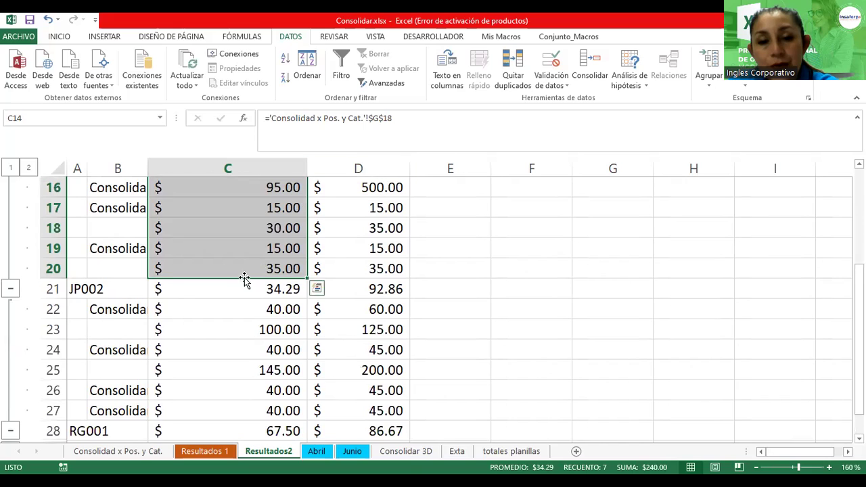
scroll(218, 300, down, 2)
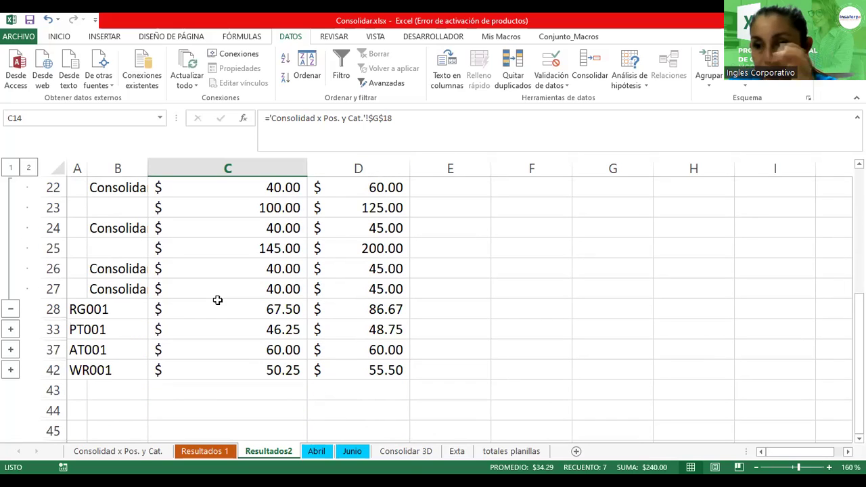
click(11, 329)
scroll(70, 341, down, 2)
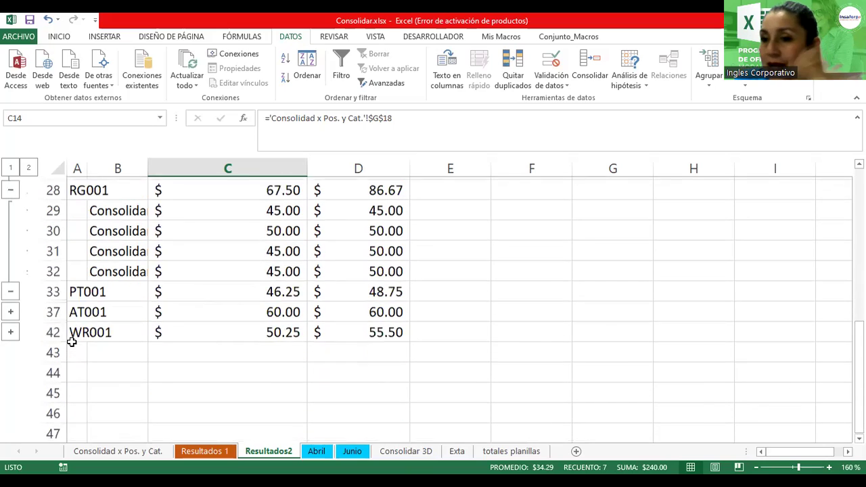
scroll(72, 344, up, 2)
scroll(170, 372, down, 1)
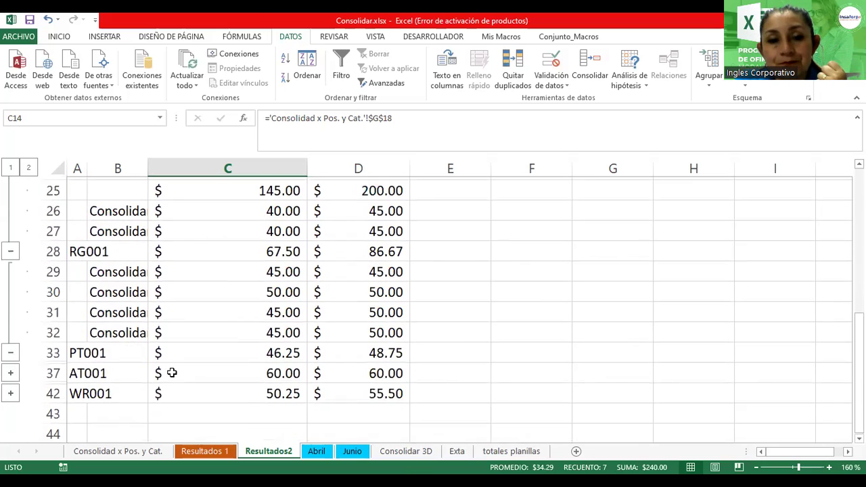
scroll(169, 376, down, 1)
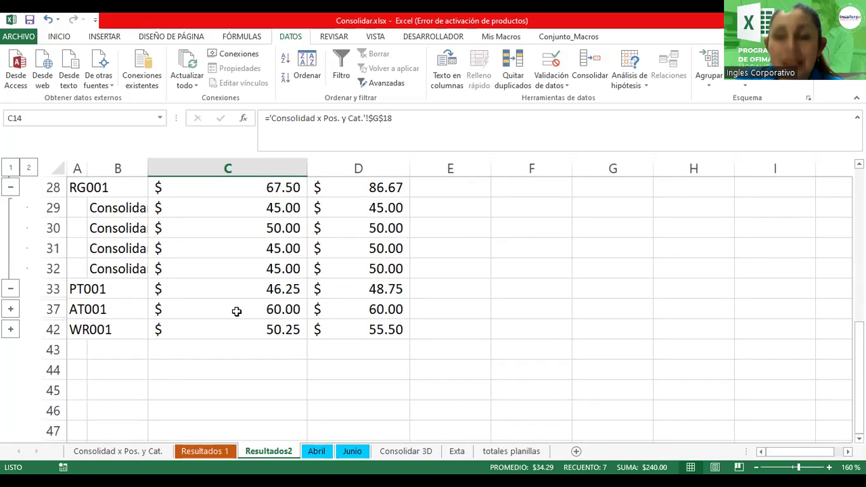
scroll(237, 311, up, 1)
scroll(236, 312, up, 1)
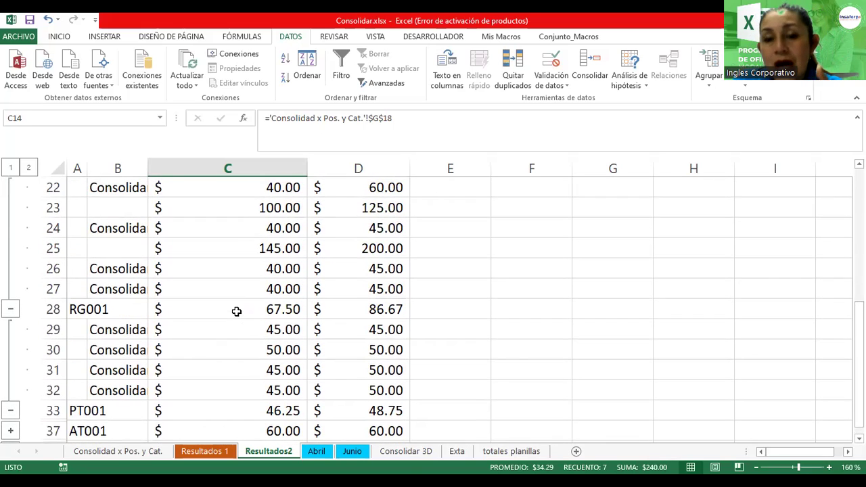
scroll(236, 311, up, 6)
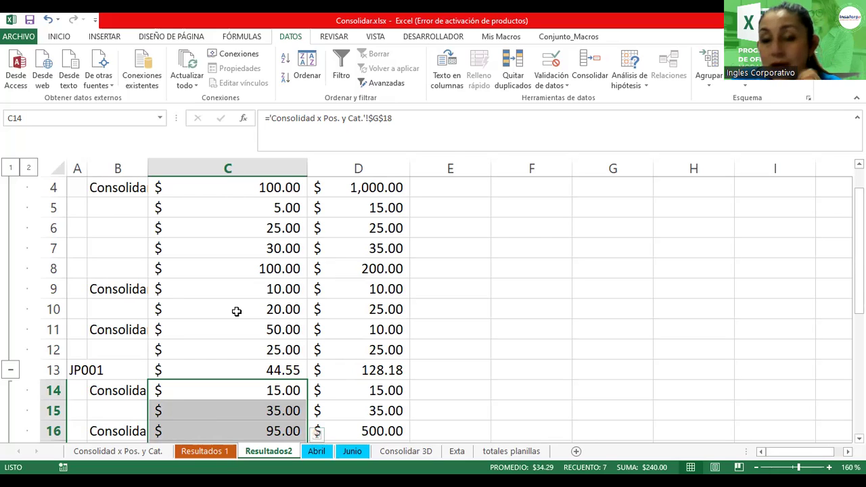
scroll(236, 311, up, 1)
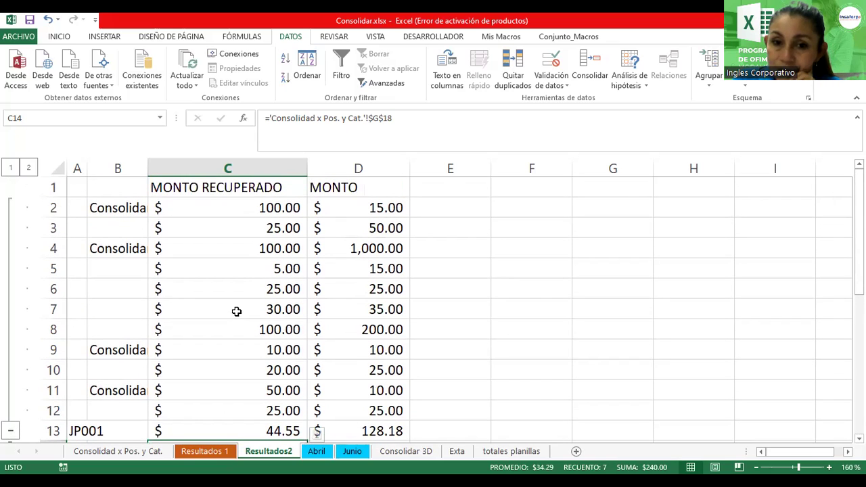
click(254, 256)
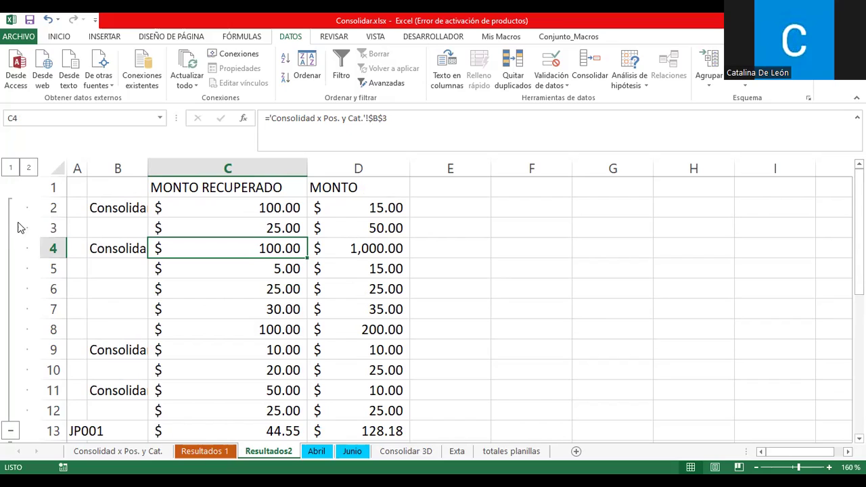
click(10, 168)
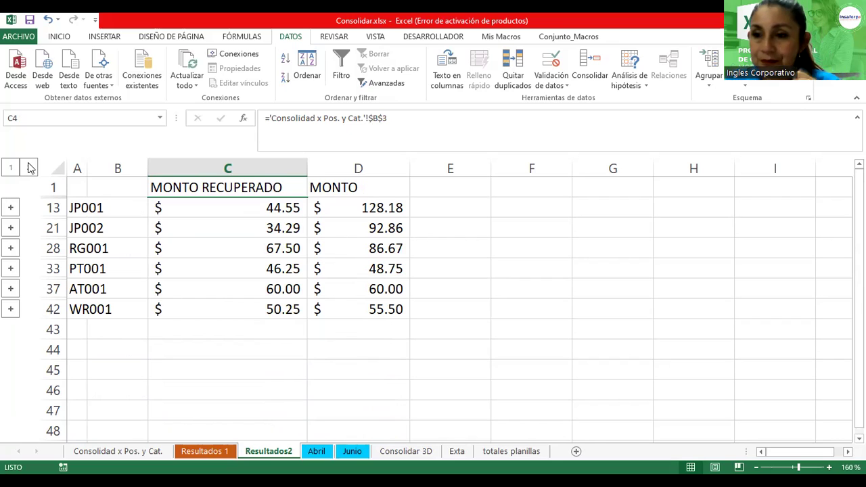
click(28, 168)
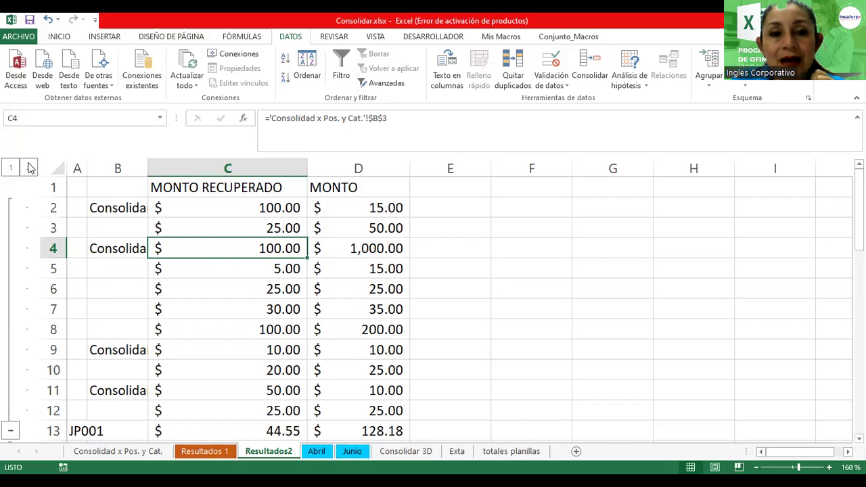
scroll(130, 274, down, 2)
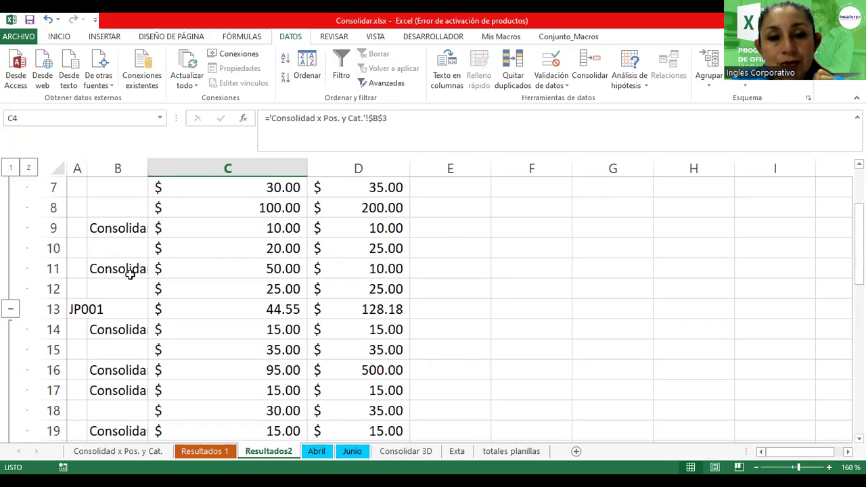
scroll(130, 274, down, 4)
scroll(130, 274, down, 3)
scroll(130, 274, down, 3)
scroll(130, 274, down, 1)
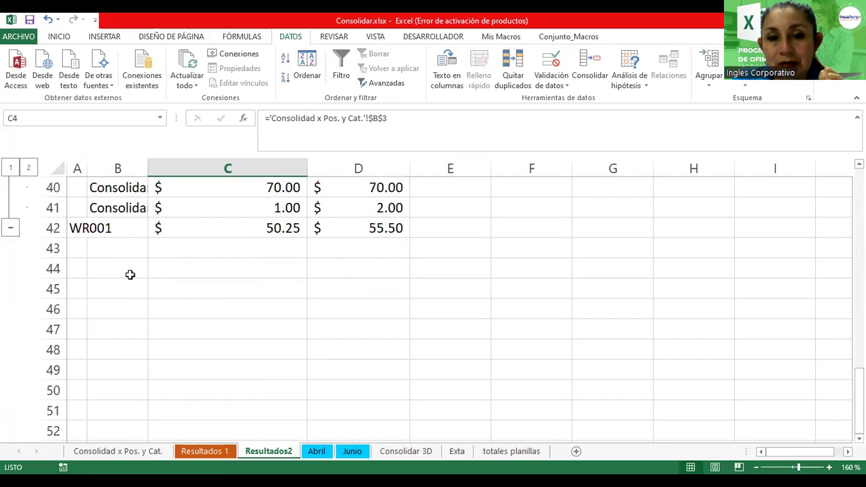
scroll(130, 274, up, 2)
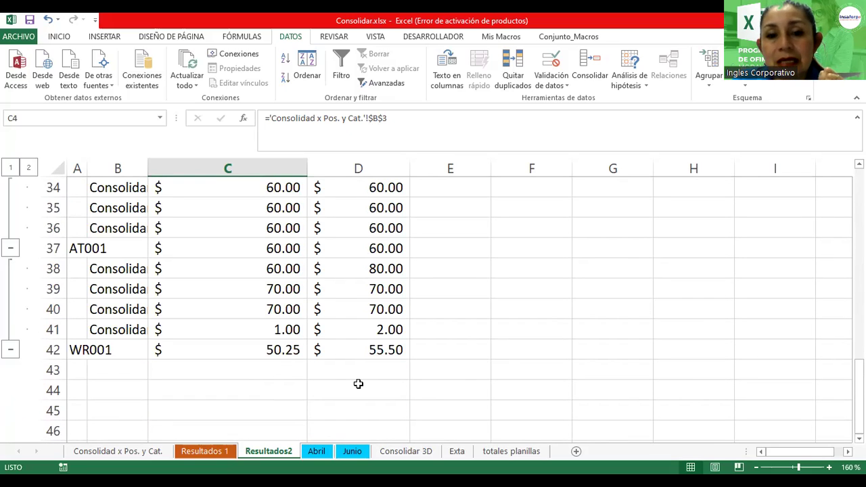
scroll(245, 276, down, 2)
scroll(187, 252, up, 1)
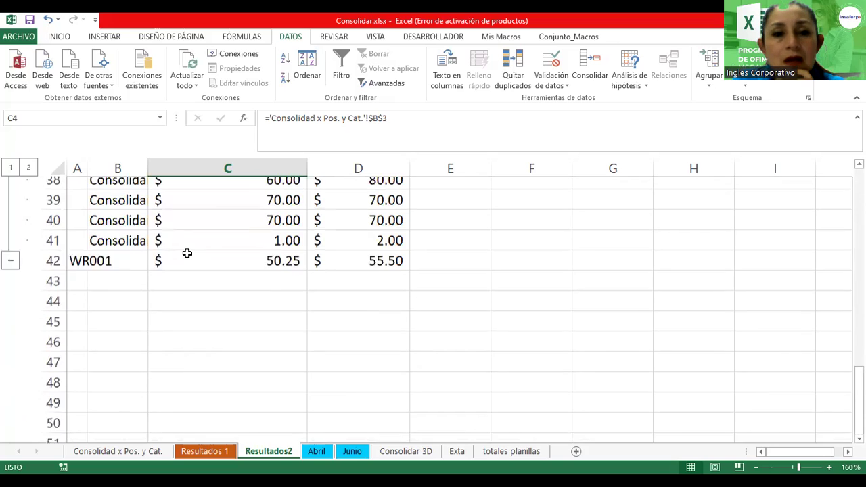
scroll(187, 251, up, 1)
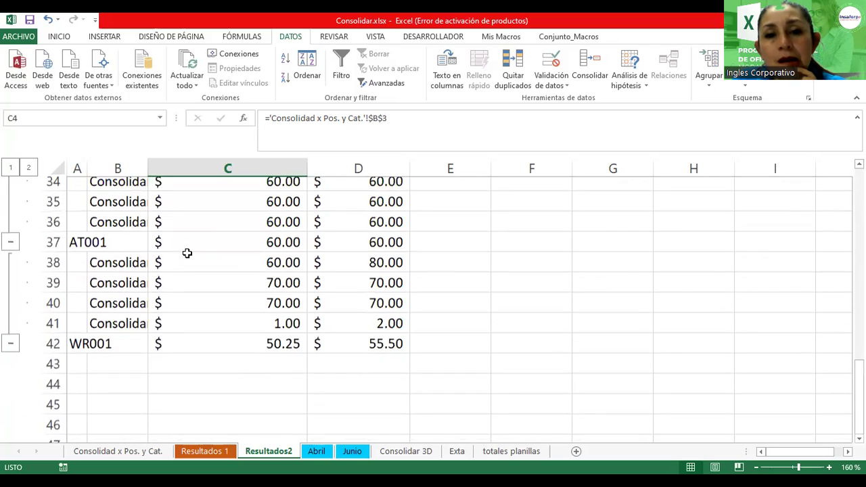
scroll(185, 251, down, 1)
click(93, 288)
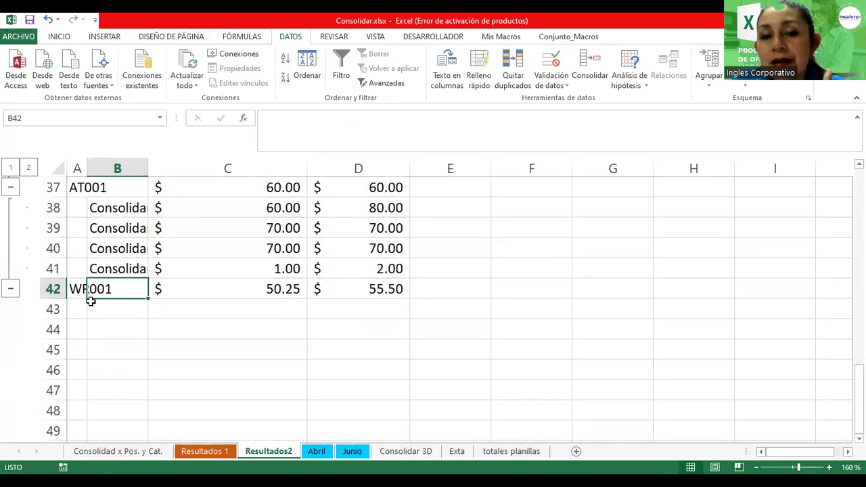
drag(93, 208, 102, 263)
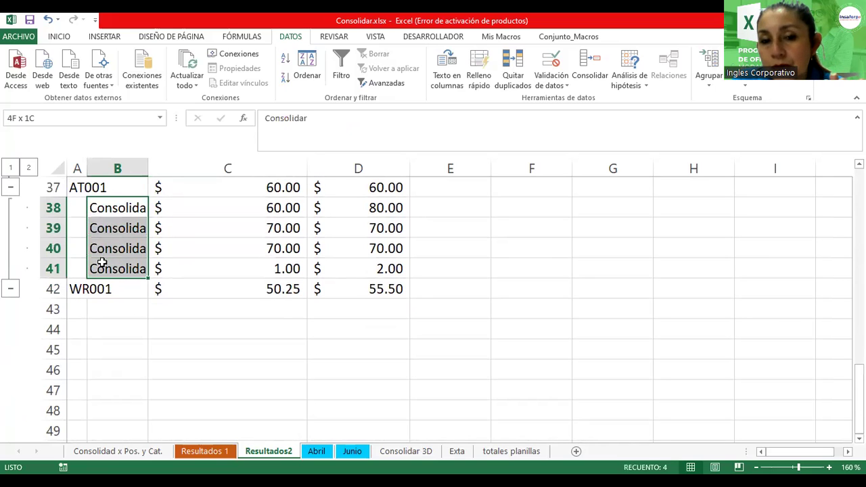
click(119, 452)
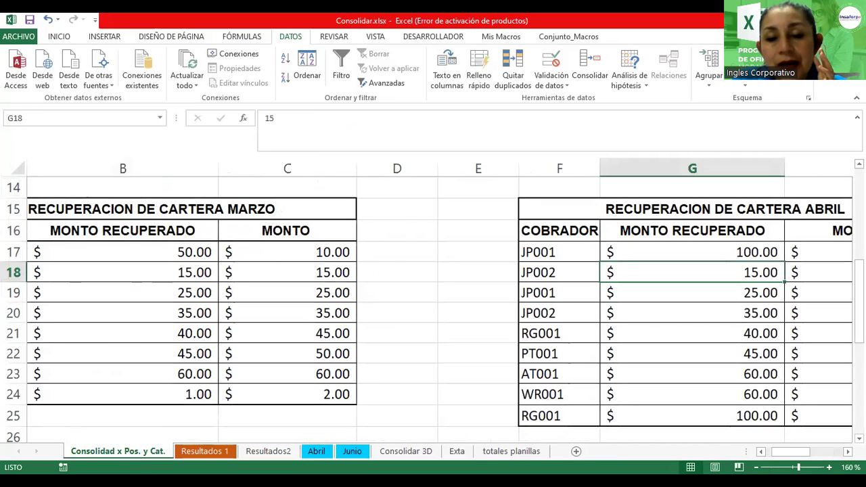
drag(798, 452, 771, 451)
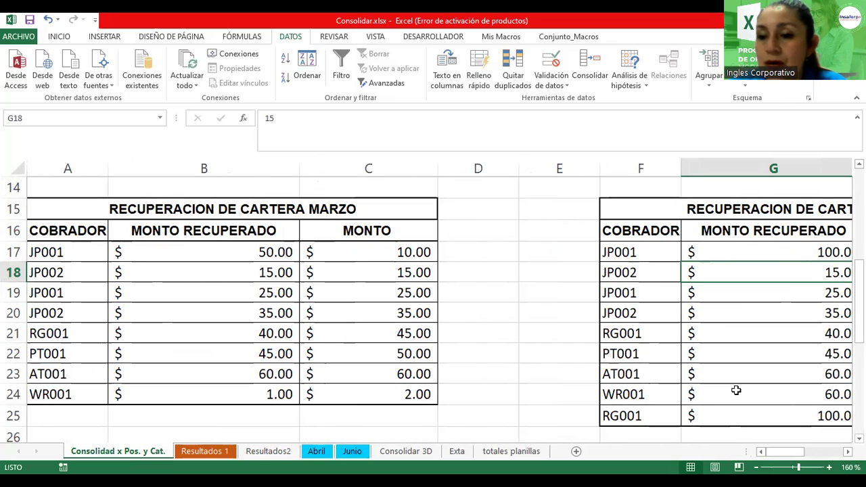
ctrl+scroll(512, 314, down, 3)
scroll(511, 314, down, 3)
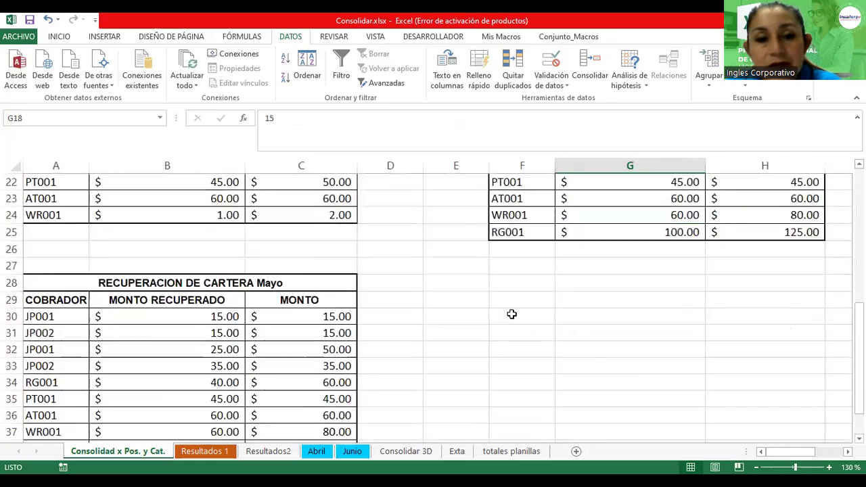
scroll(512, 314, down, 1)
scroll(512, 314, up, 1)
scroll(511, 314, up, 2)
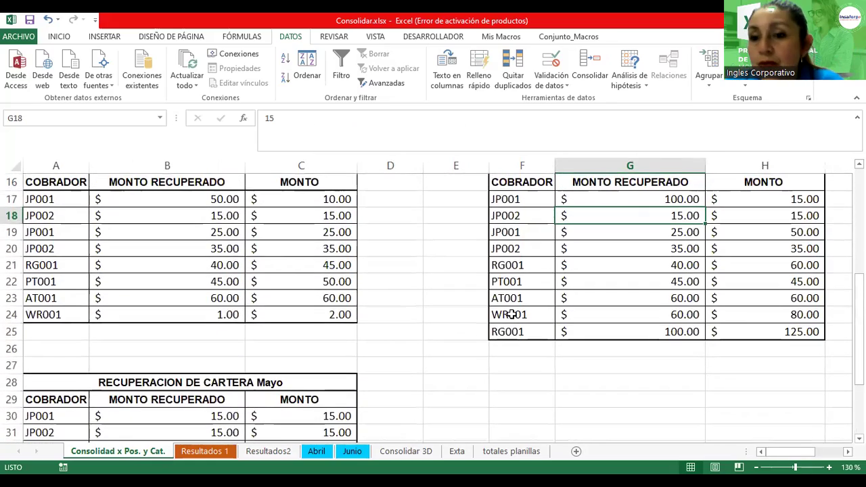
scroll(512, 315, up, 4)
scroll(512, 314, up, 1)
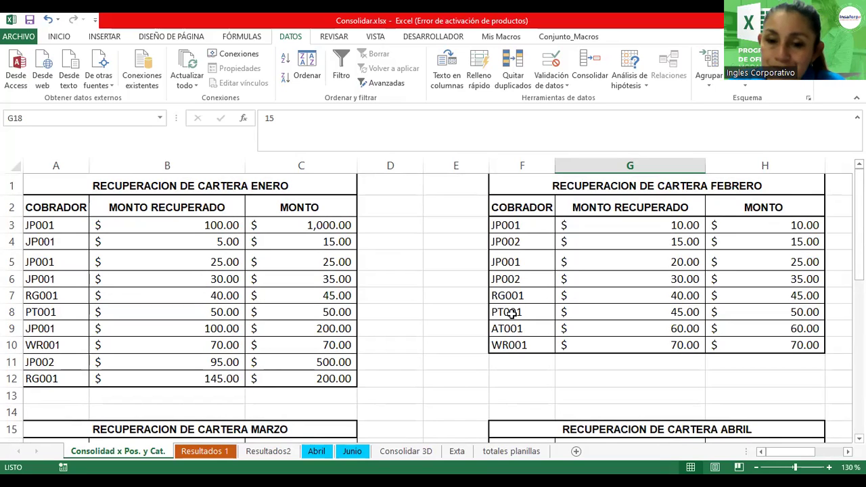
click(278, 451)
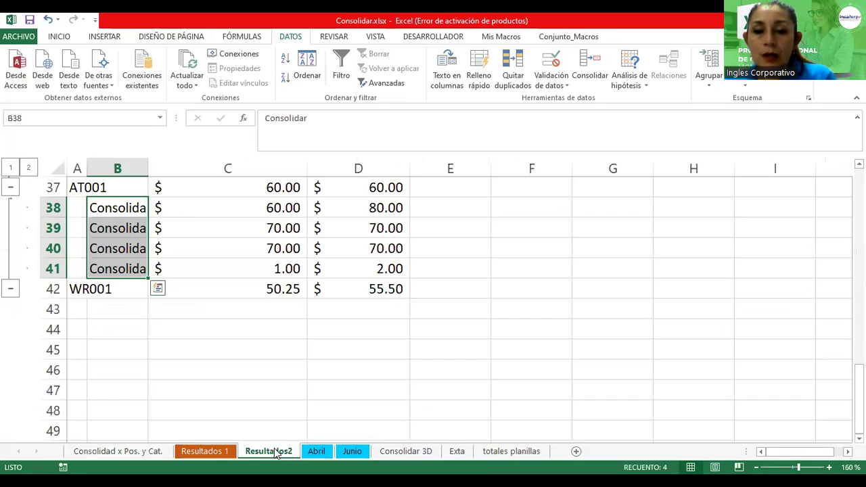
- Collapse the outline to level 1, leaving only the six collector averages JP001 to WR001
right_click(276, 452)
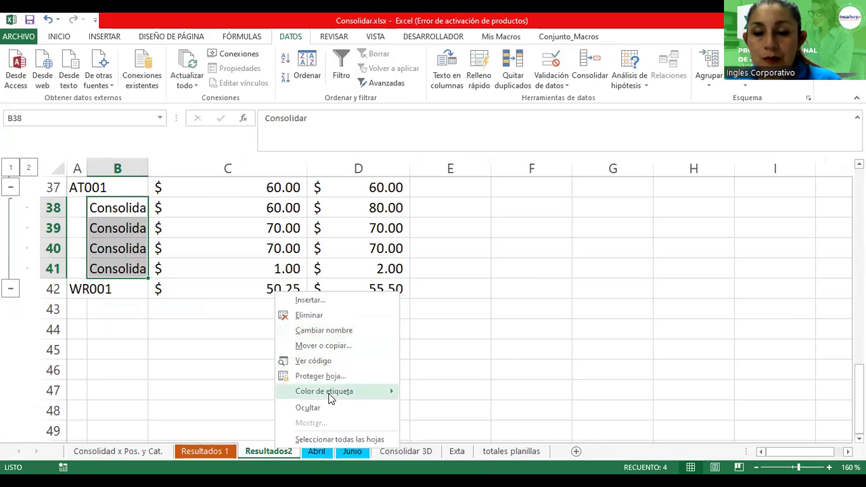
mouse_move(324, 391)
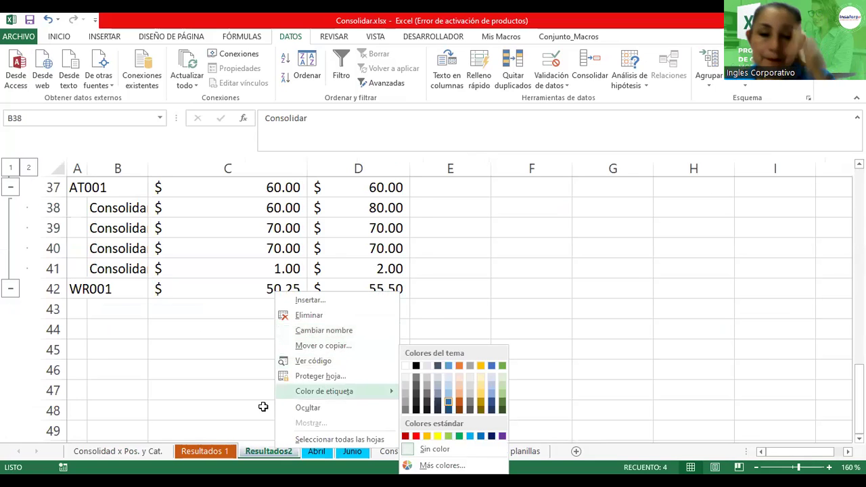
click(263, 407)
scroll(263, 407, up, 5)
scroll(263, 407, up, 4)
scroll(263, 406, up, 3)
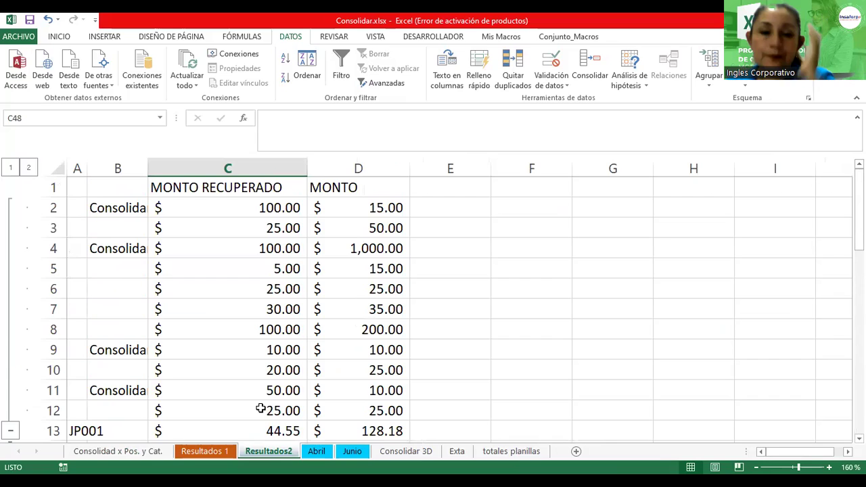
click(10, 167)
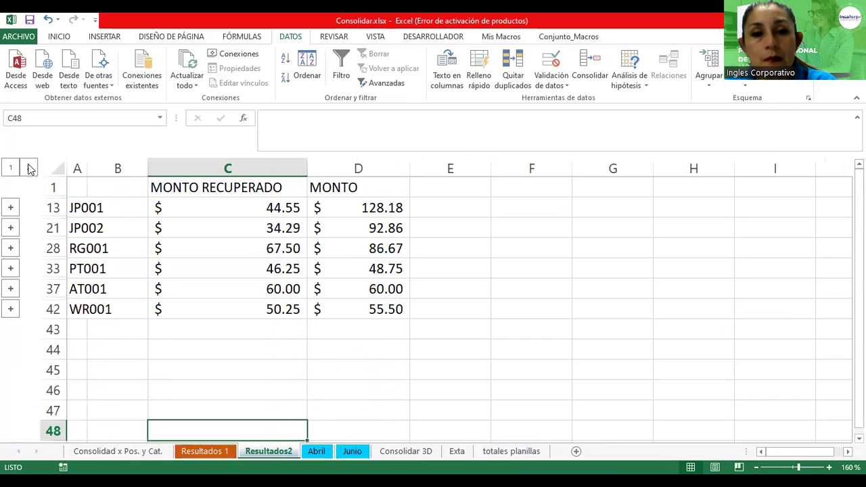
click(30, 168)
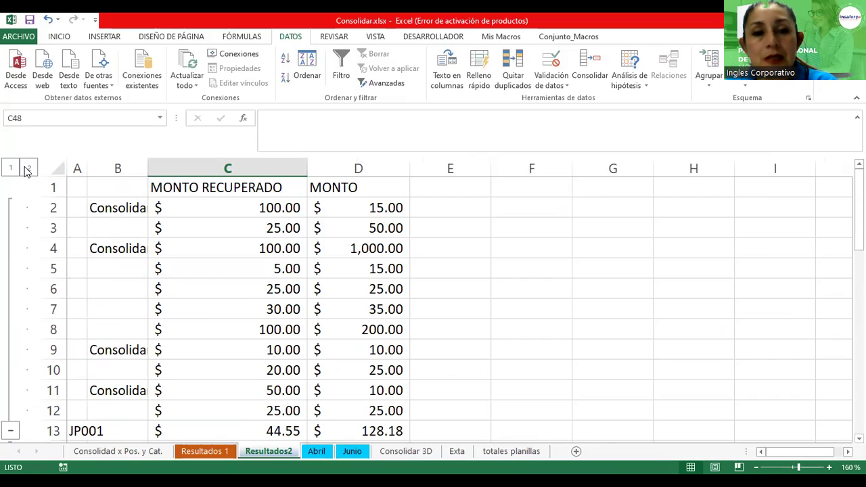
click(10, 168)
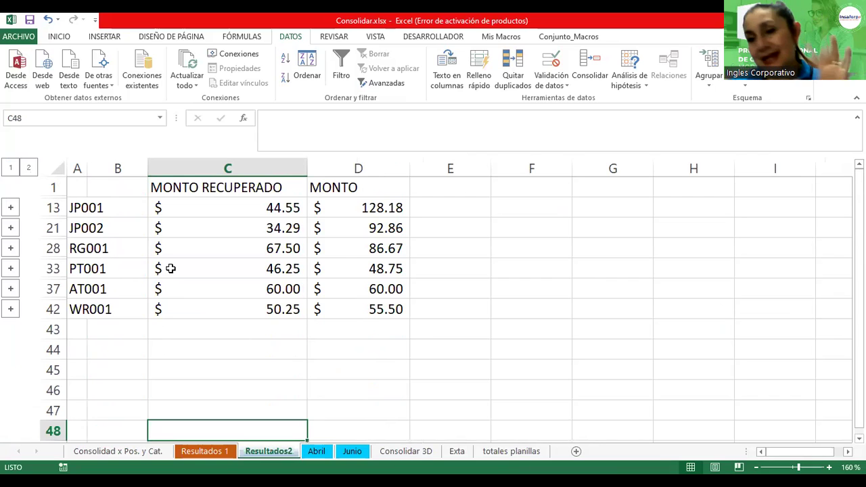
drag(76, 187, 368, 305)
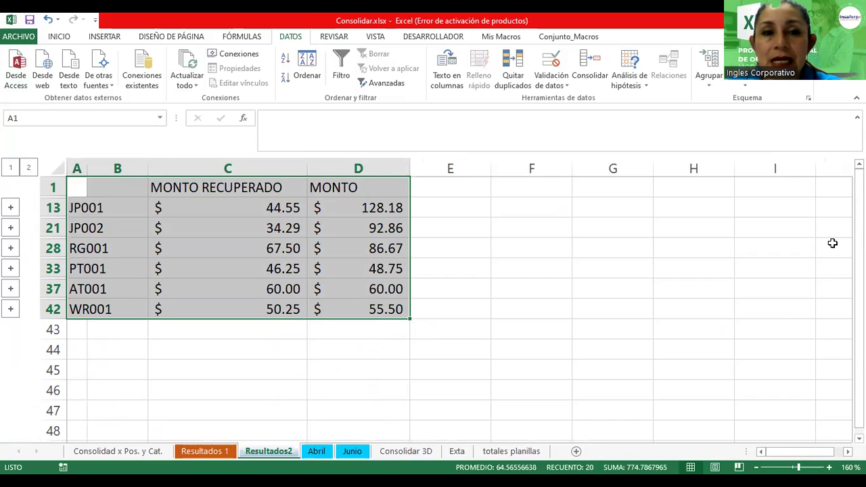
click(55, 38)
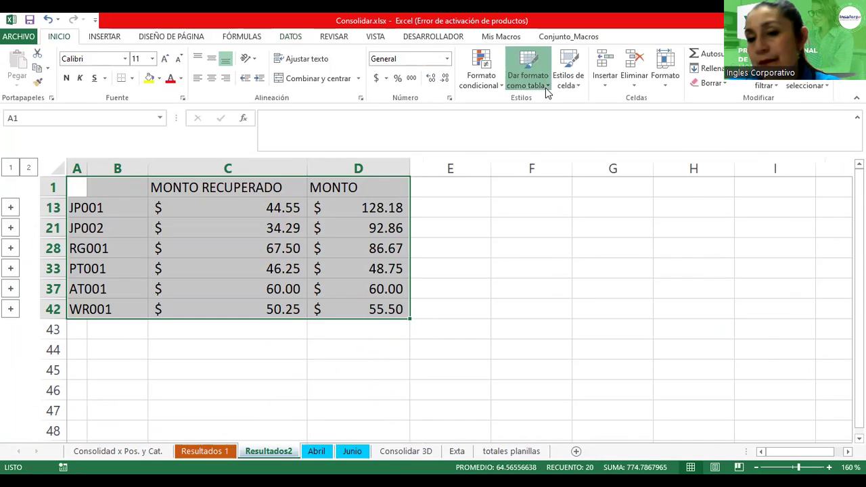
click(545, 87)
click(614, 242)
click(356, 212)
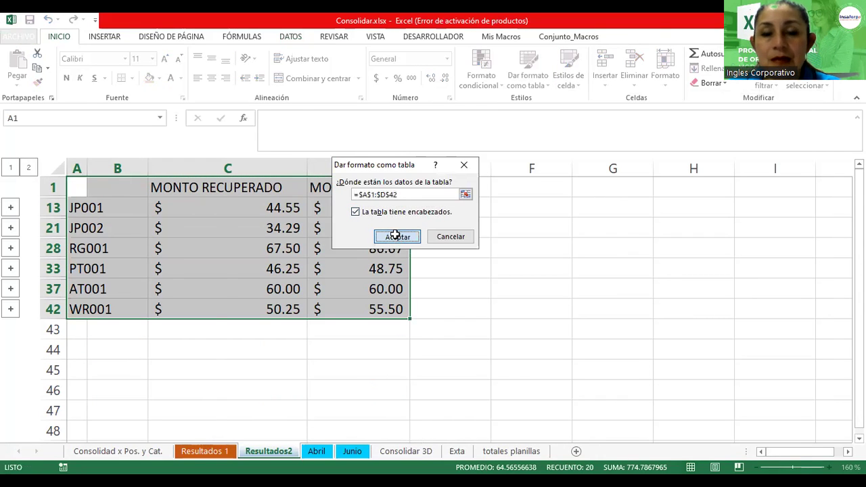
click(396, 236)
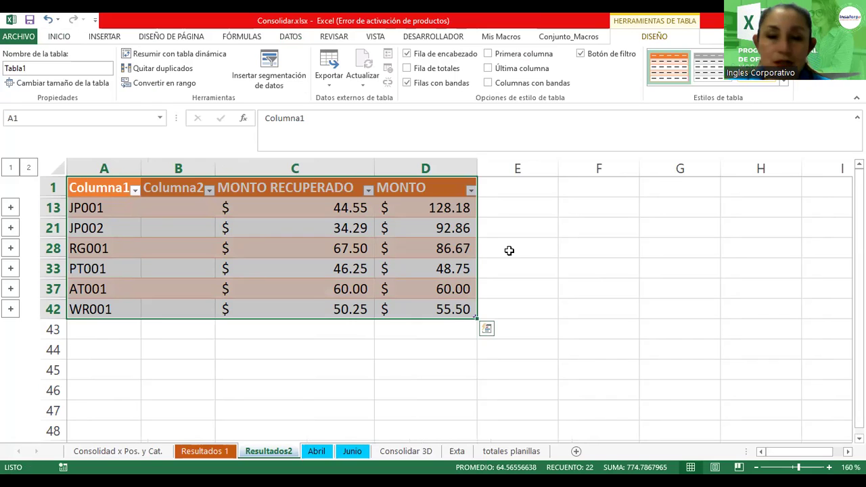
key(ctrl+z)
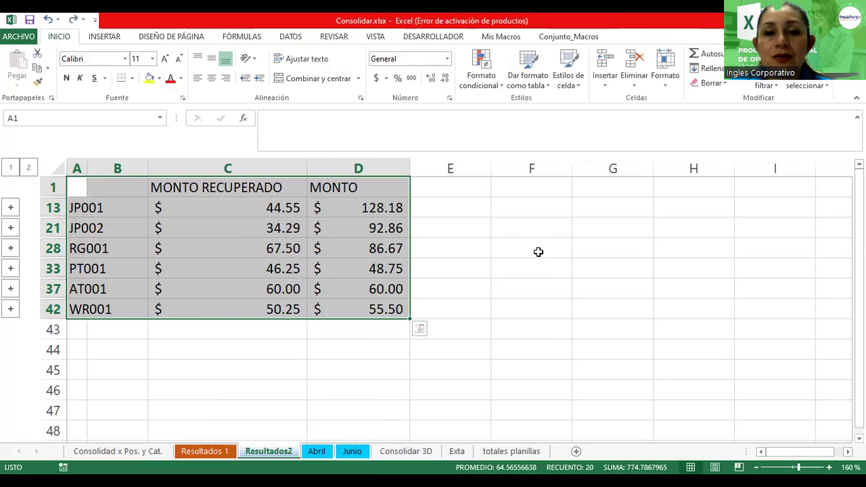
- Select D28, then move between the Abril and Junio sheets to show the Abril payroll table
click(345, 240)
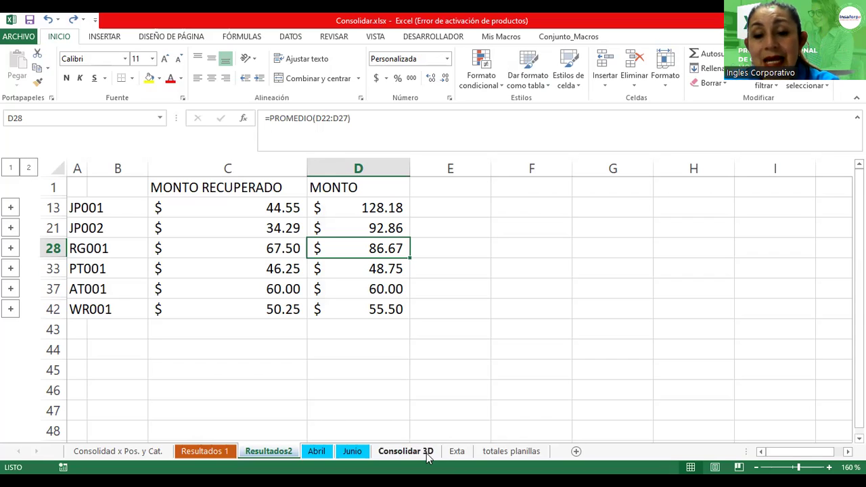
click(317, 452)
click(352, 452)
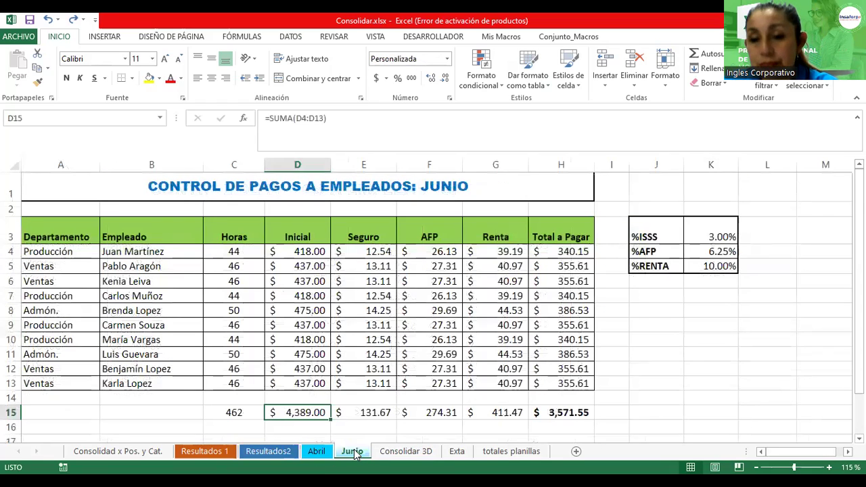
click(317, 453)
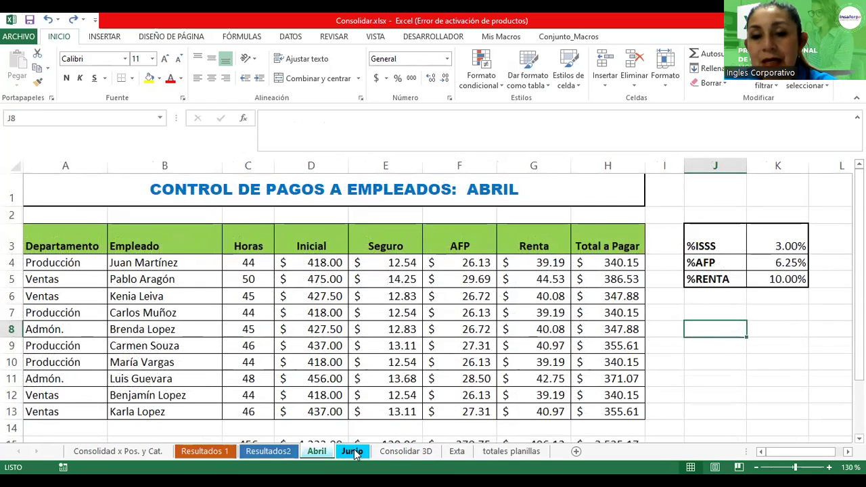
click(352, 452)
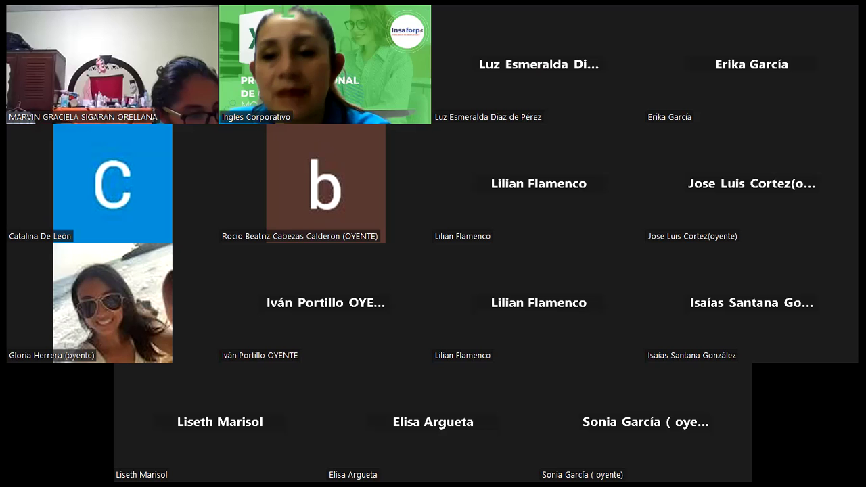
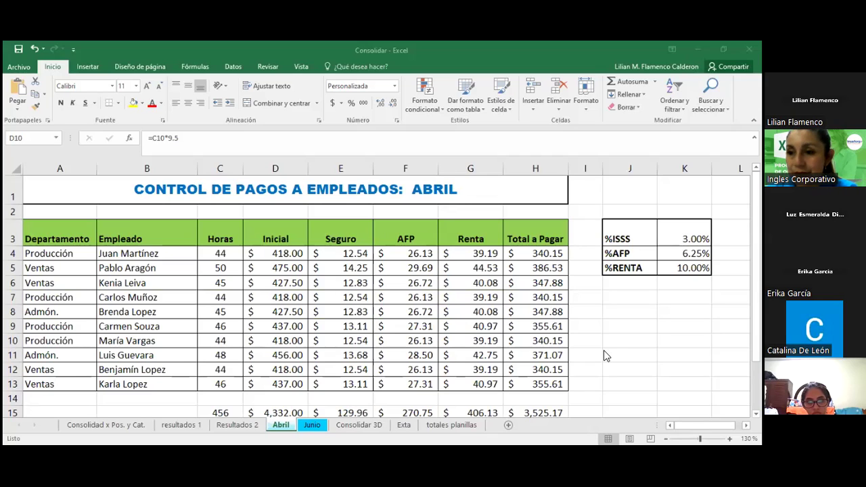
- Pass the Consolidar 3D sheet and open the 'totales planillas' summary sheet
click(279, 428)
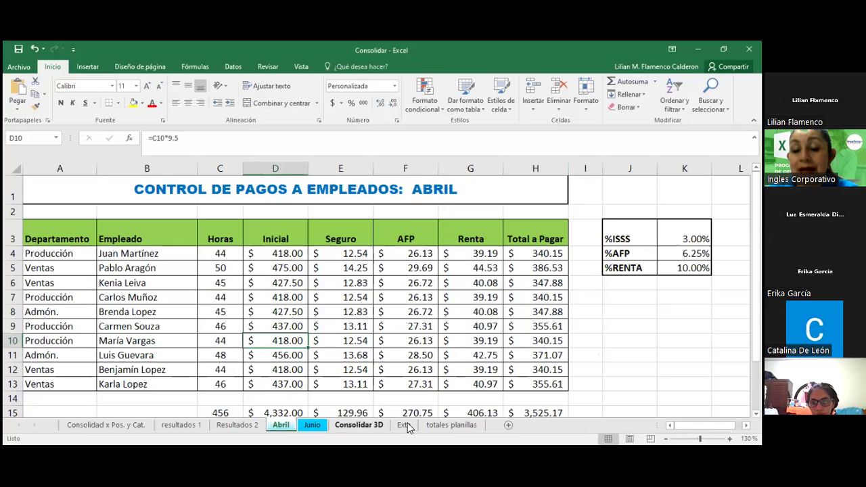
click(359, 425)
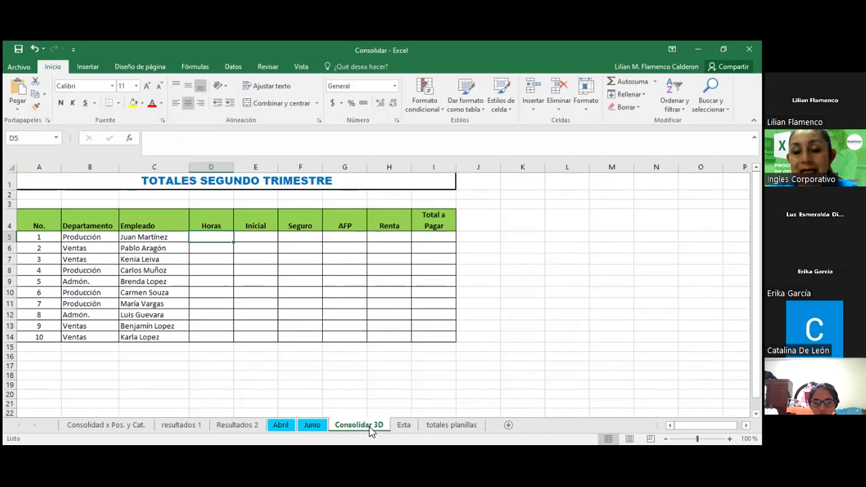
click(456, 426)
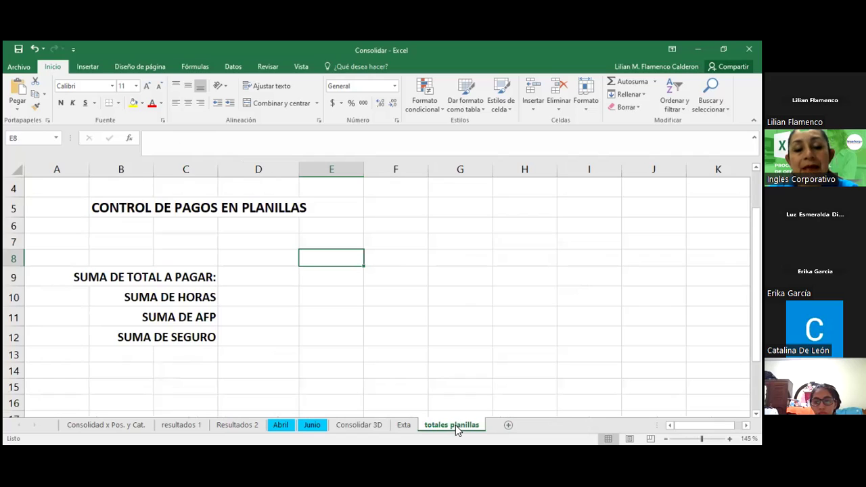
- In D9, enter =SUMA(Abril:Junio!H15) to total pay across sheets, giving $7,096.71
click(257, 277)
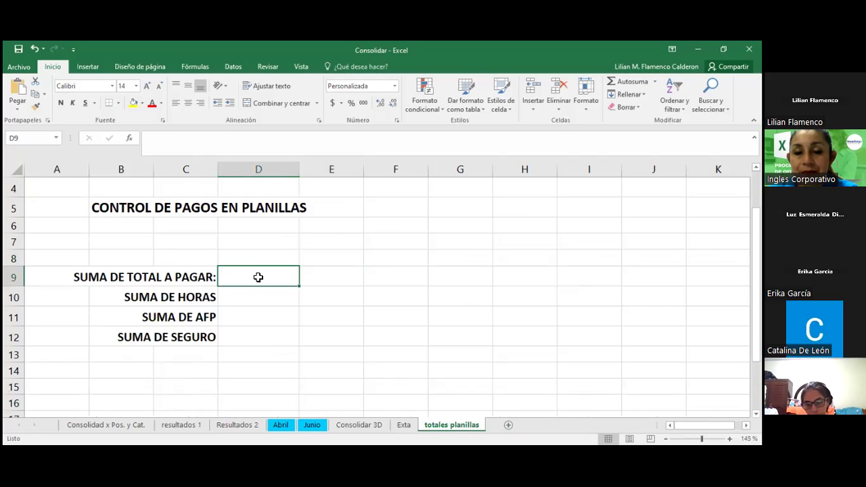
text(=s)
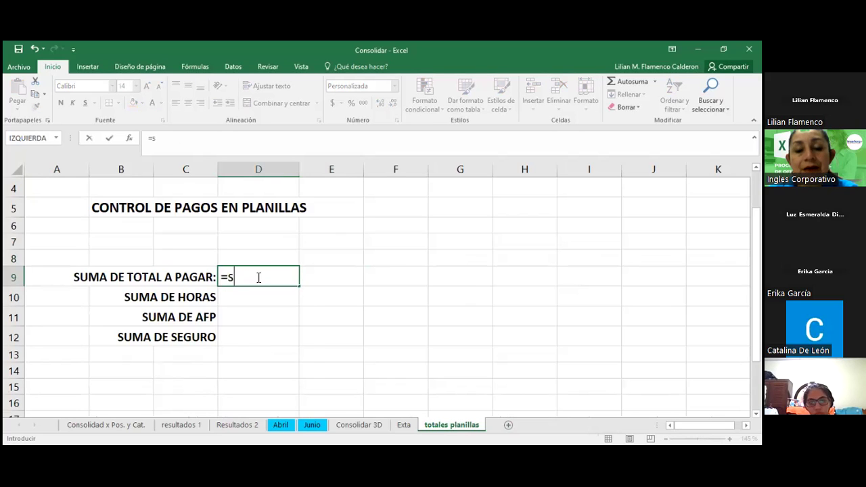
text(uma)
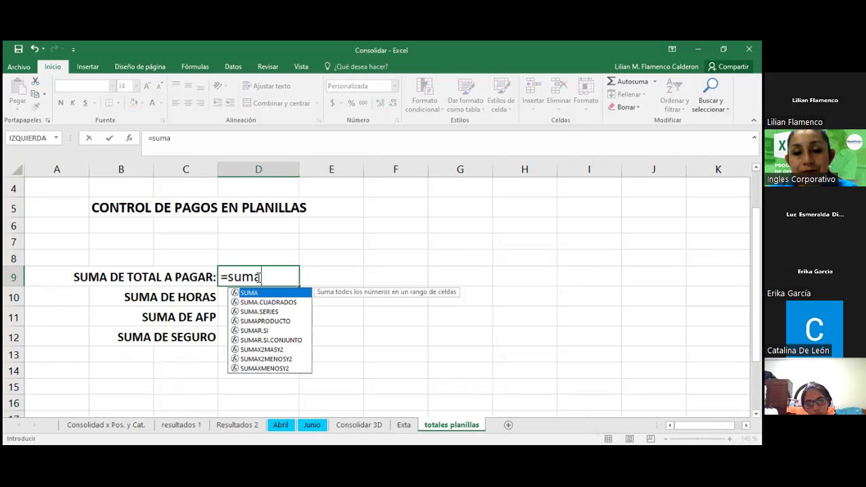
text(()
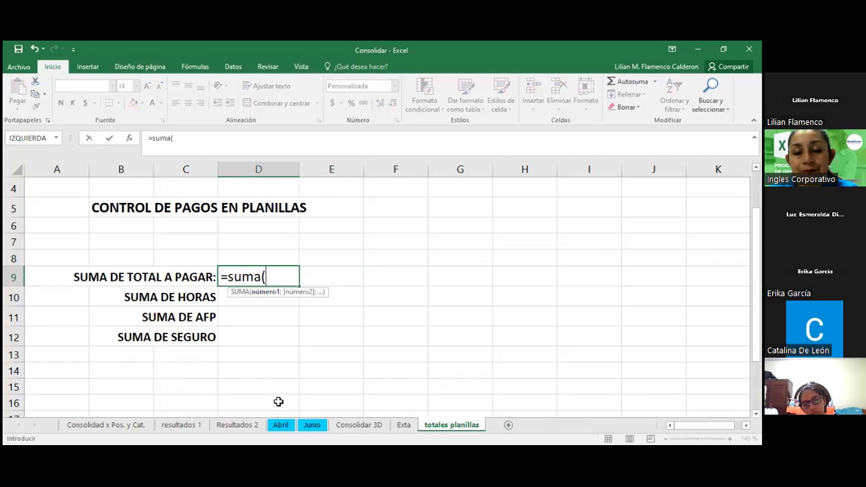
click(284, 426)
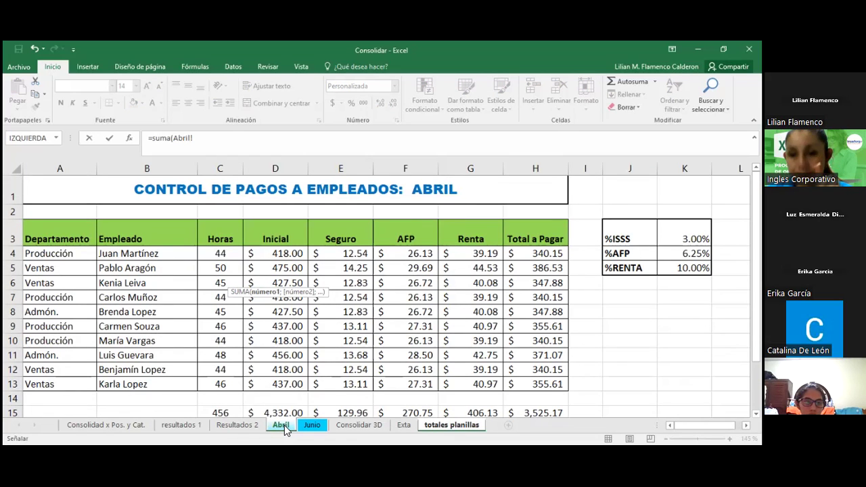
click(521, 257)
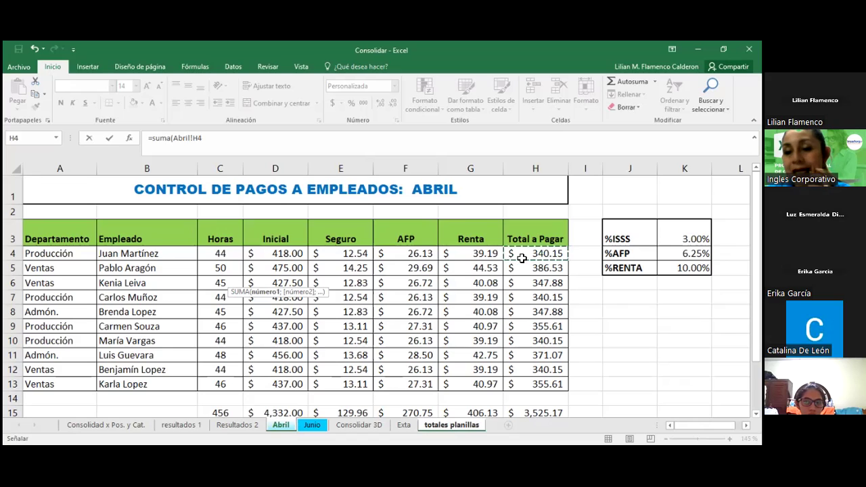
click(522, 413)
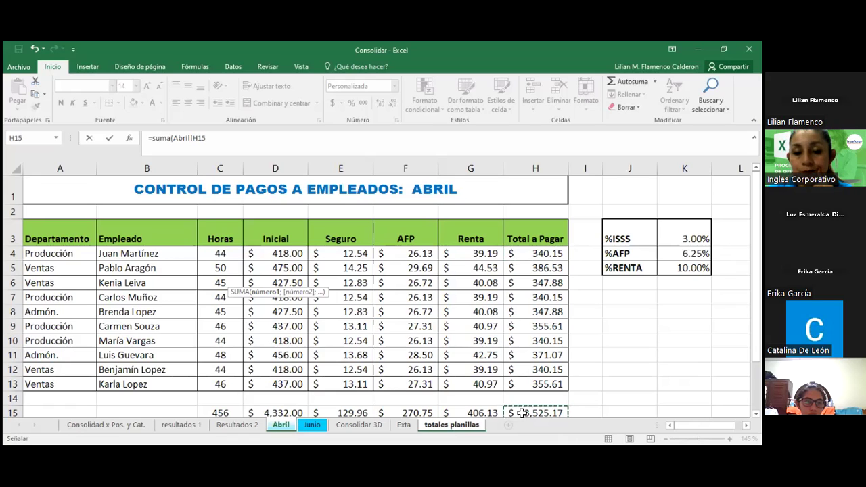
shift+click(312, 425)
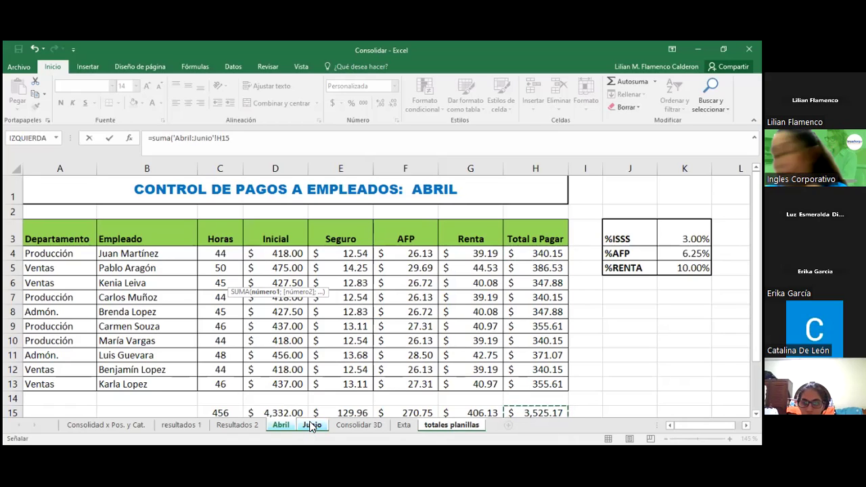
key(Return)
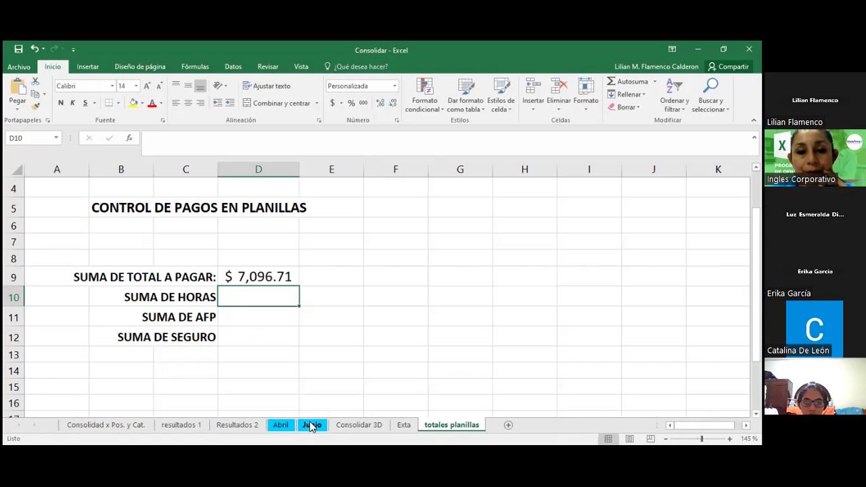
- In D10, build a 3D SUMA of C15 from Abril through Junio, giving 918.00 hours
text(=s)
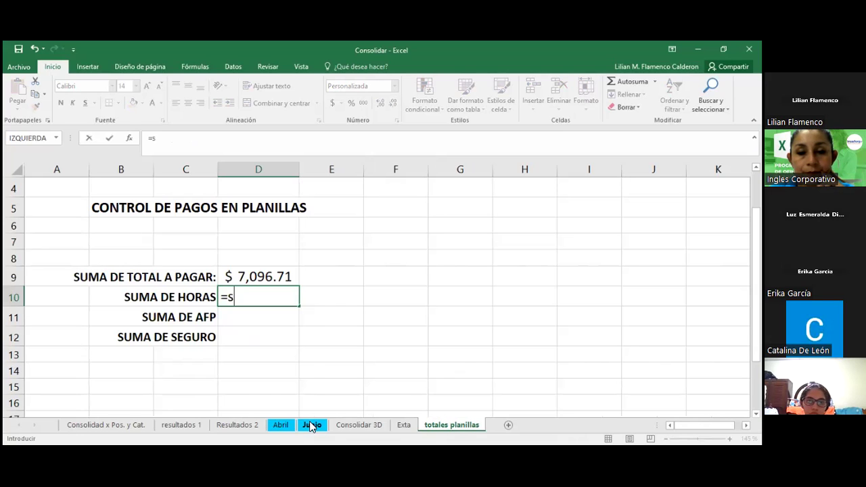
text(uma)
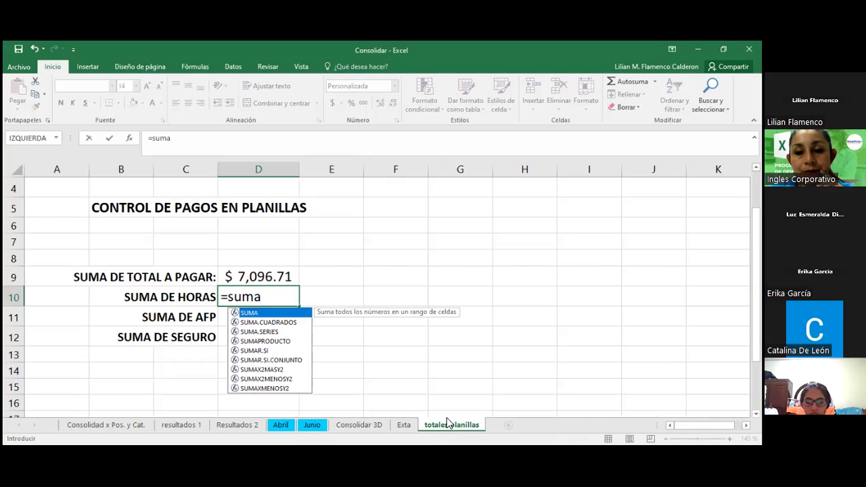
text(()
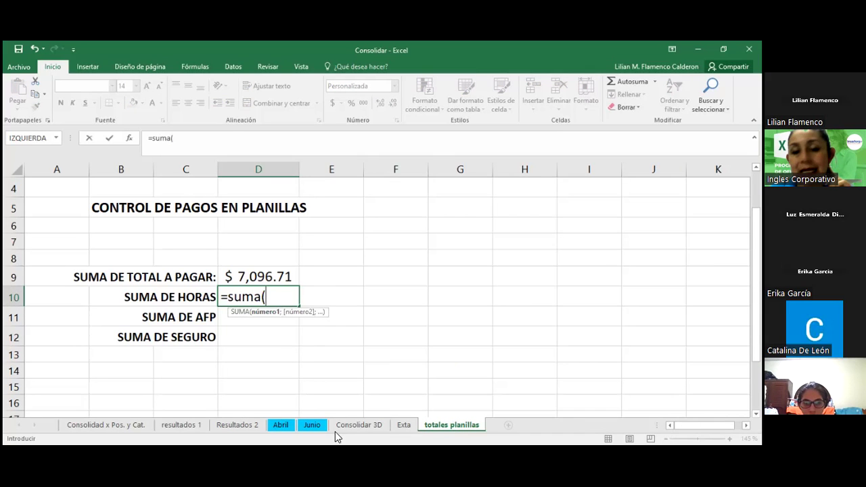
click(289, 425)
click(289, 425)
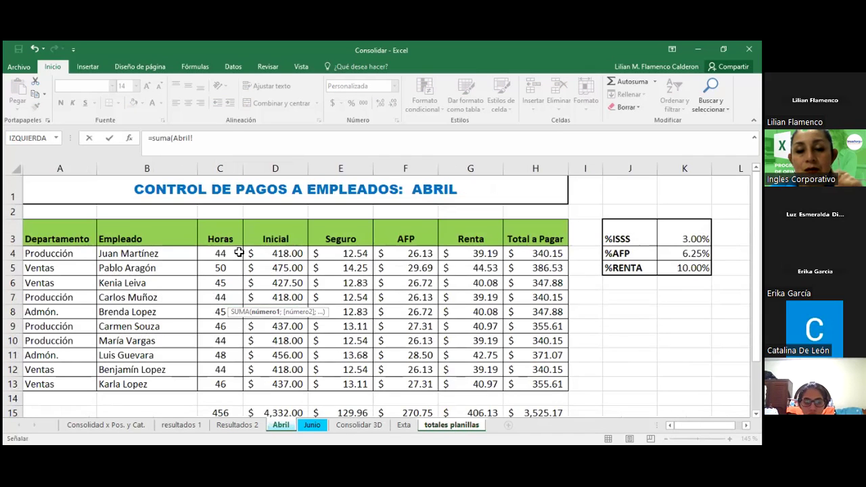
click(222, 414)
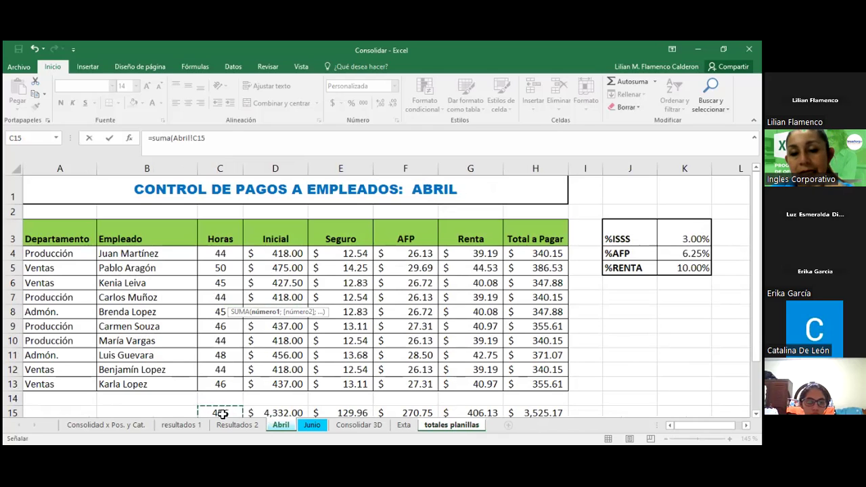
shift+click(303, 427)
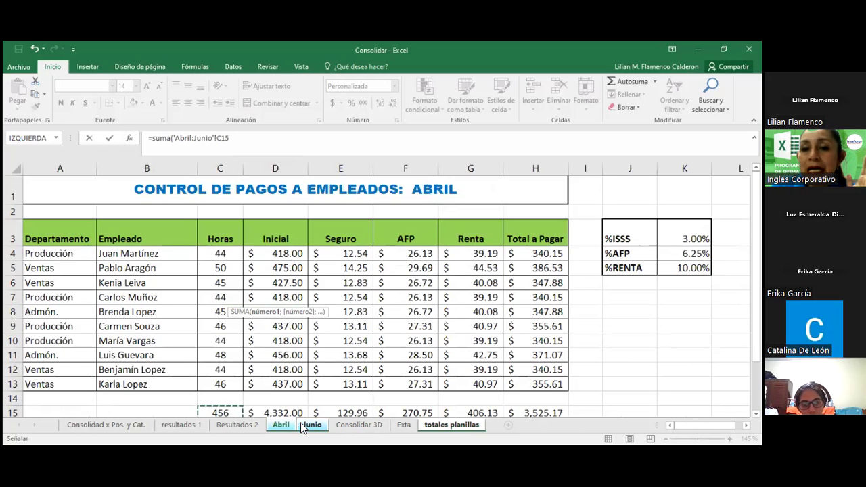
key(Escape)
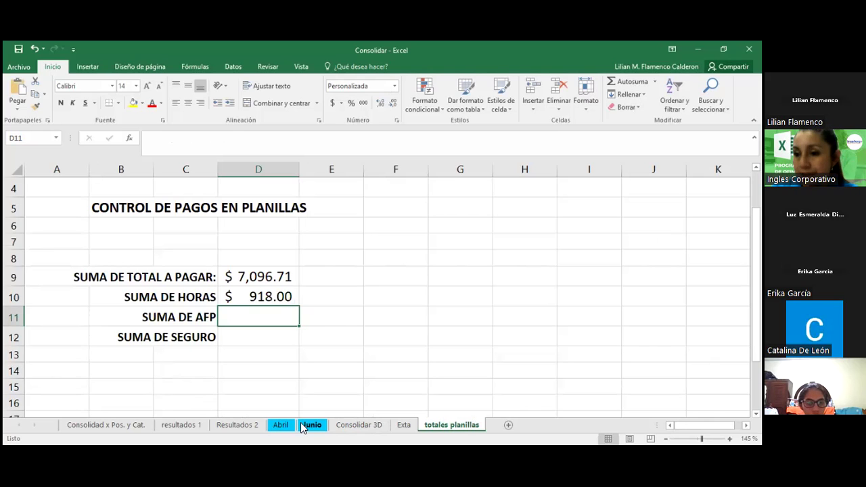
- Fill SUMA DE AFP with a 3D SUMA of F15 from Abril through Junio, giving $545.06
text(=)
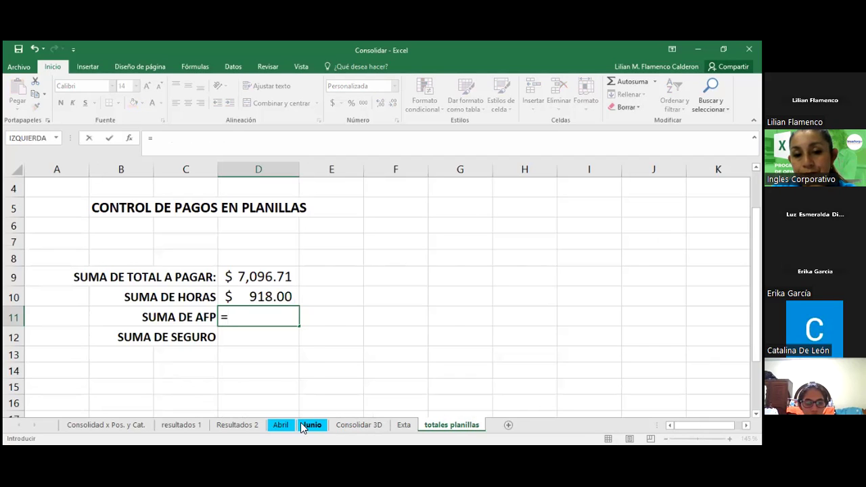
text(suma()
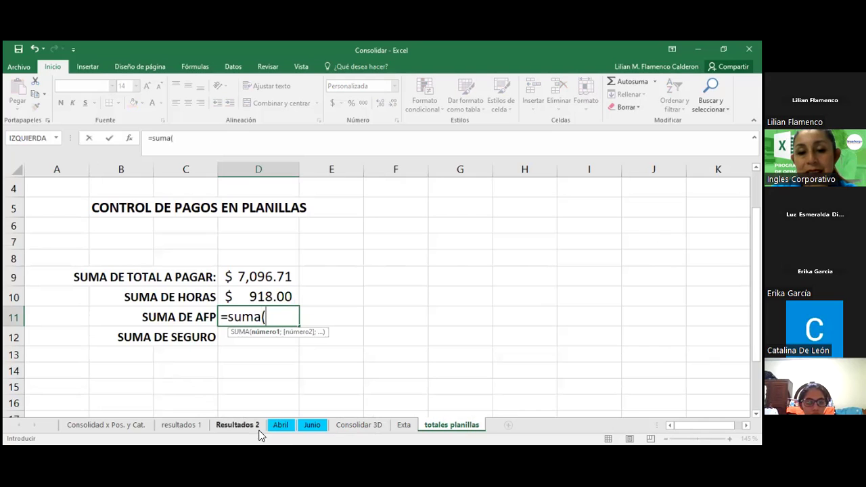
click(280, 425)
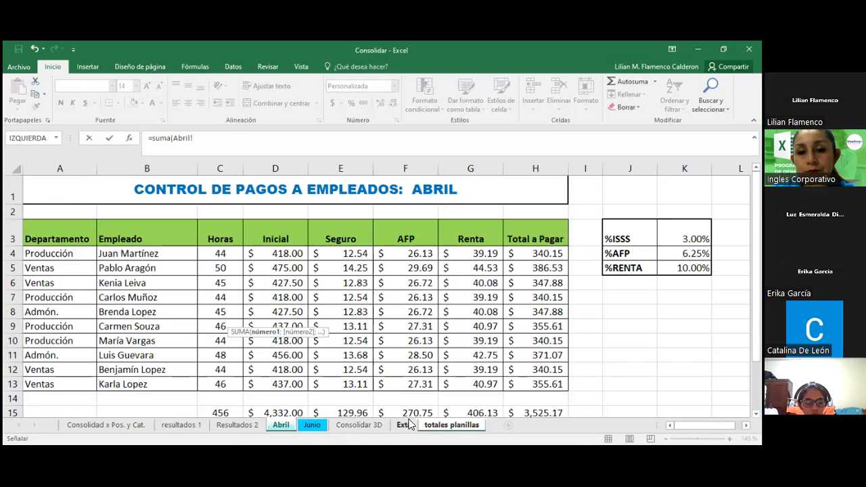
click(404, 413)
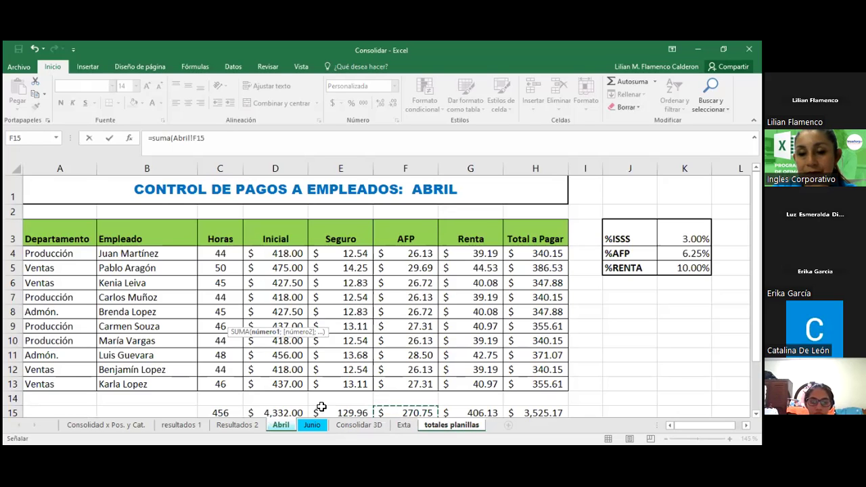
shift+click(312, 426)
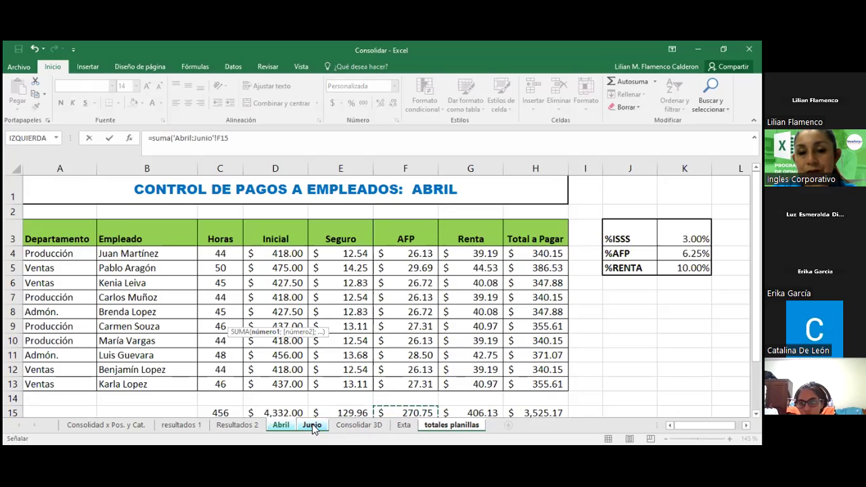
key(Return)
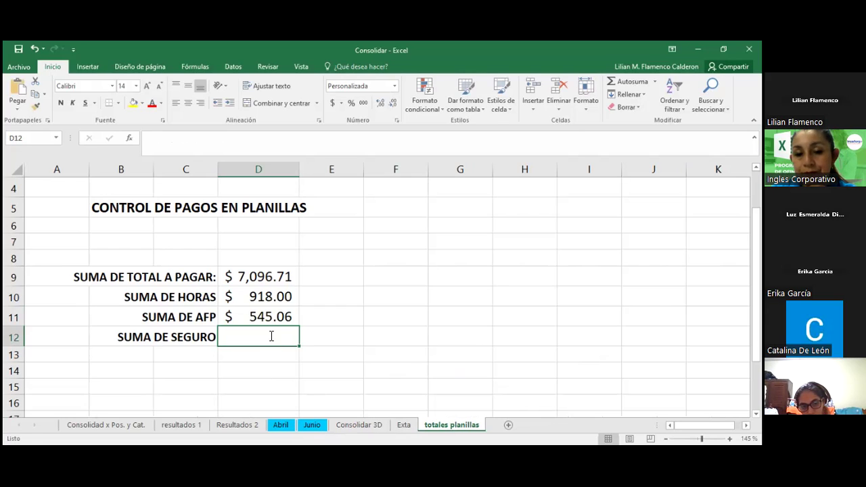
- Fill SUMA DE SEGURO with a 3D SUMA of E15 from Abril through Junio, giving $261.63
text(=suma)
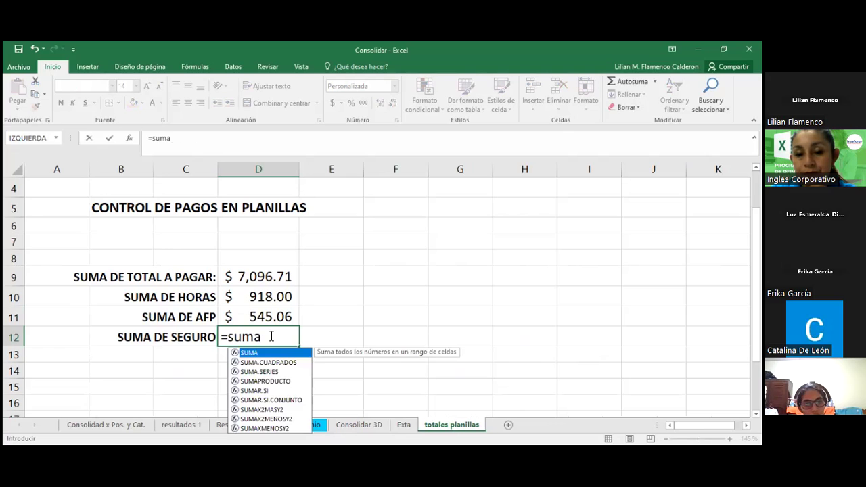
text(()
click(278, 425)
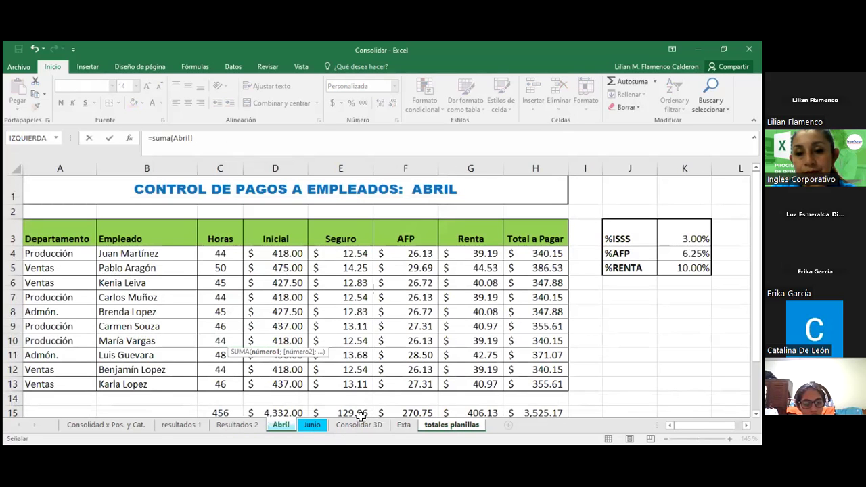
click(358, 412)
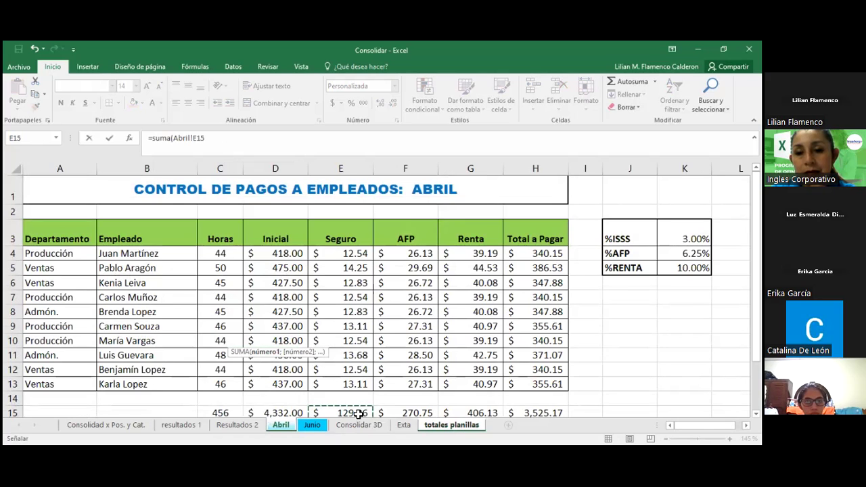
shift+click(312, 425)
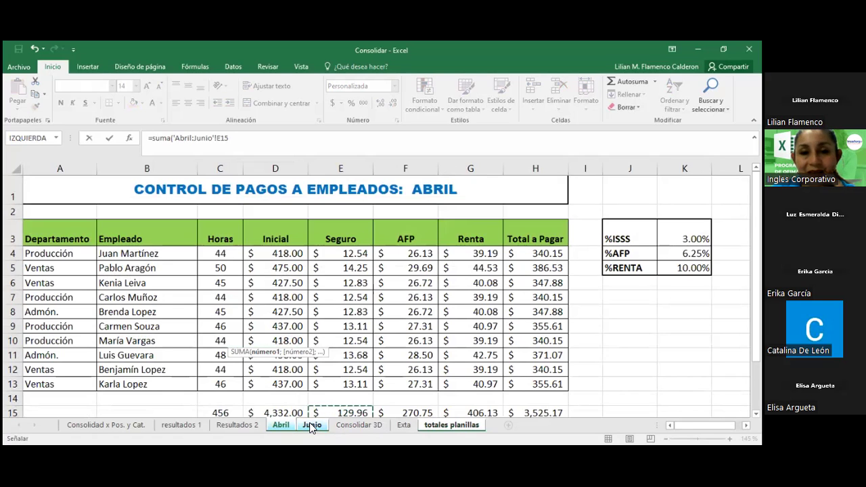
key(Return)
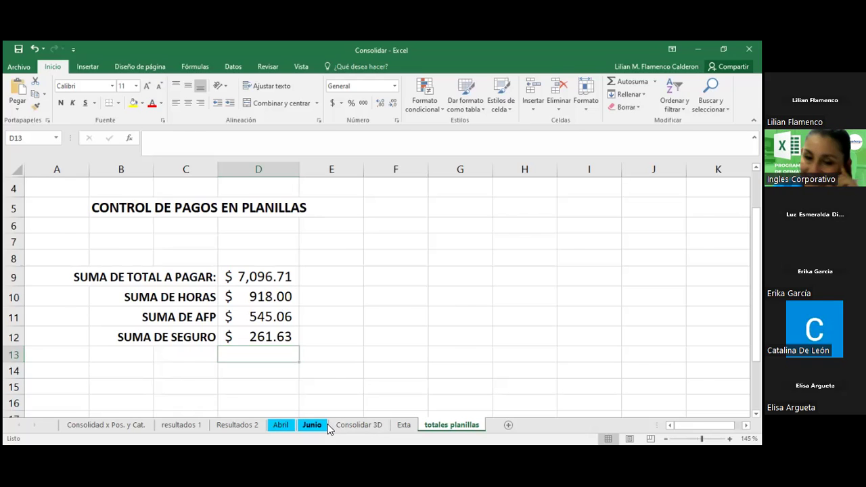
click(326, 426)
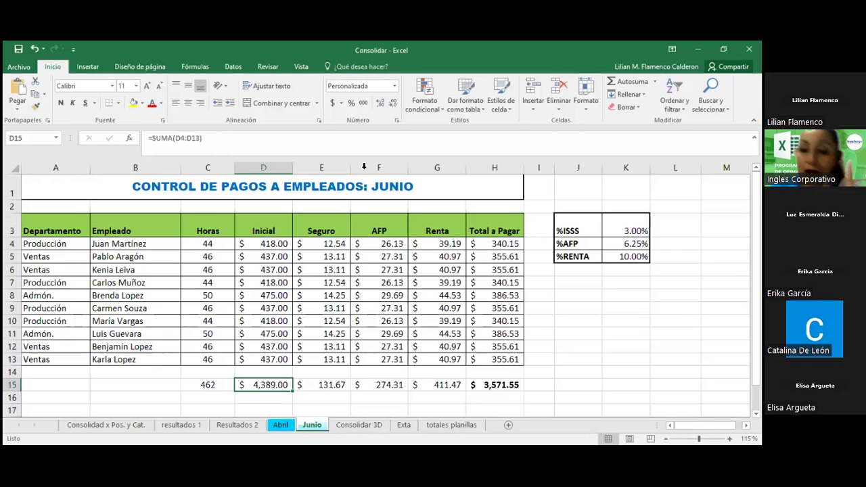
right_click(329, 426)
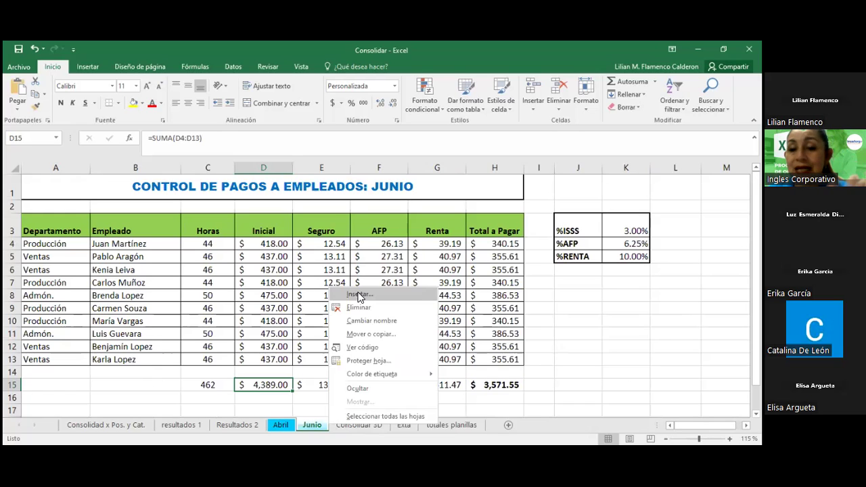
click(358, 298)
click(481, 378)
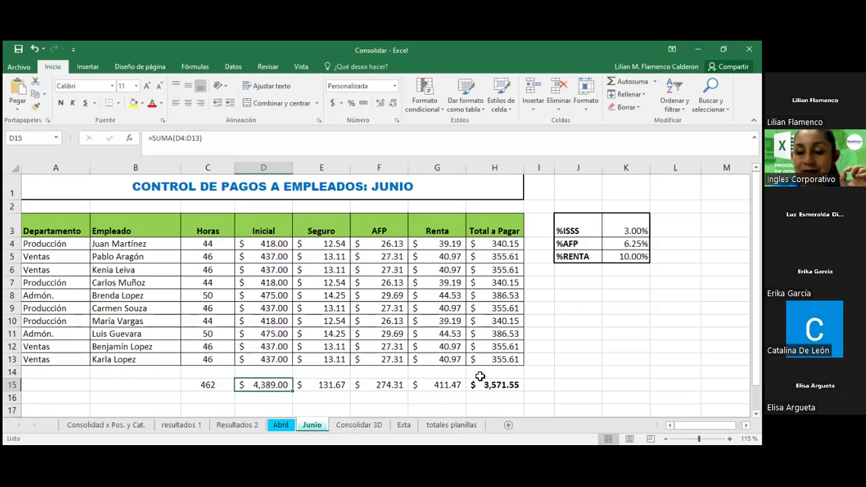
click(455, 426)
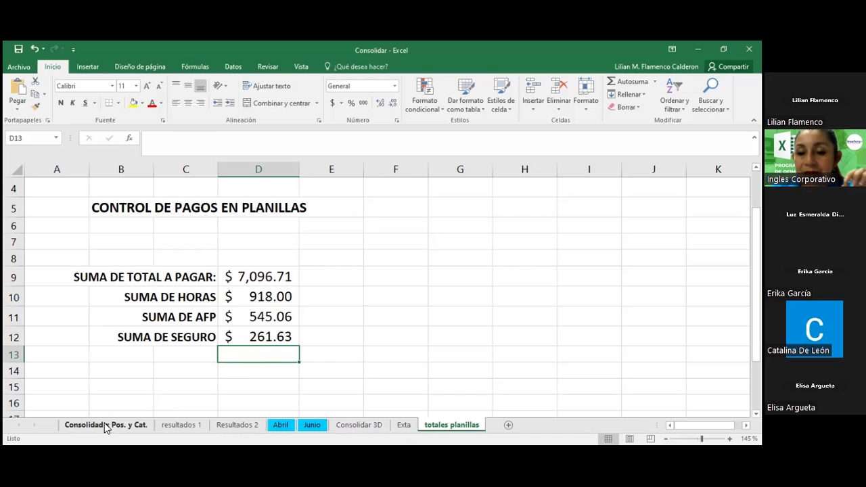
- Move the Exta sheet with May's payroll between the Abril and Junio tabs
click(403, 425)
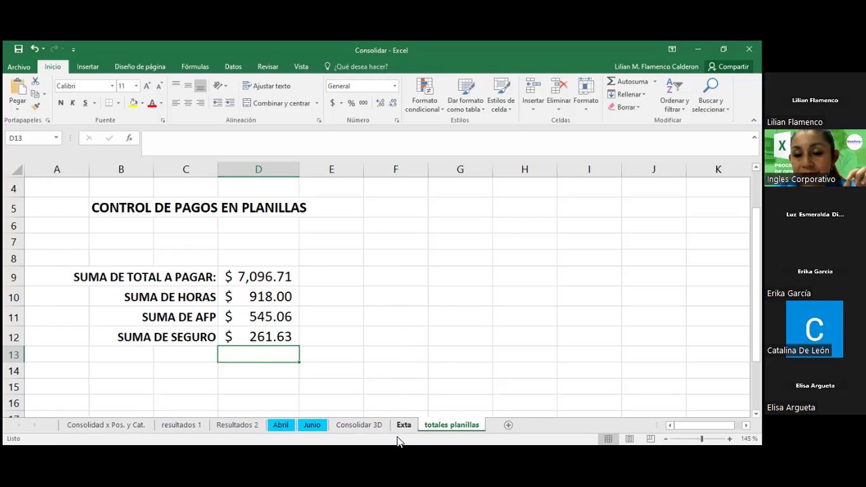
double_click(404, 425)
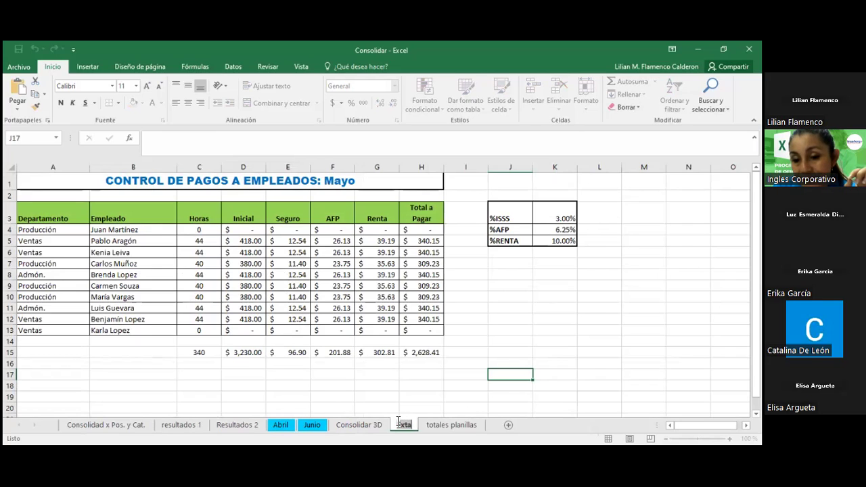
click(468, 396)
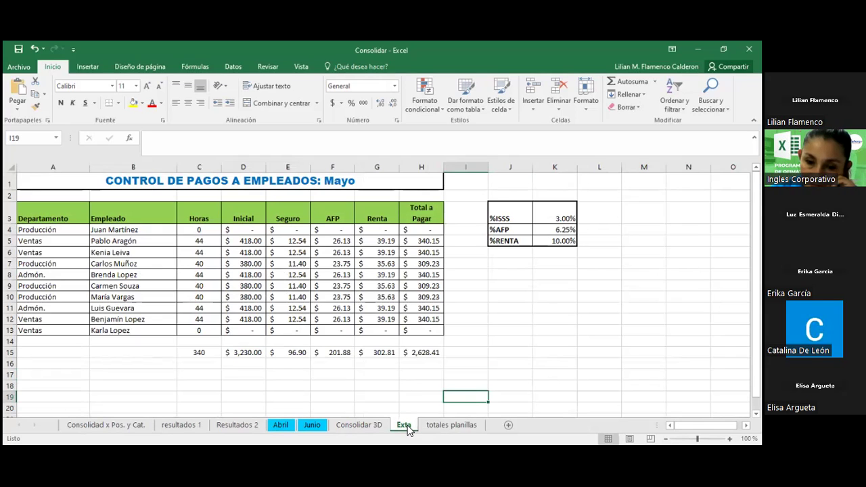
drag(409, 431, 333, 434)
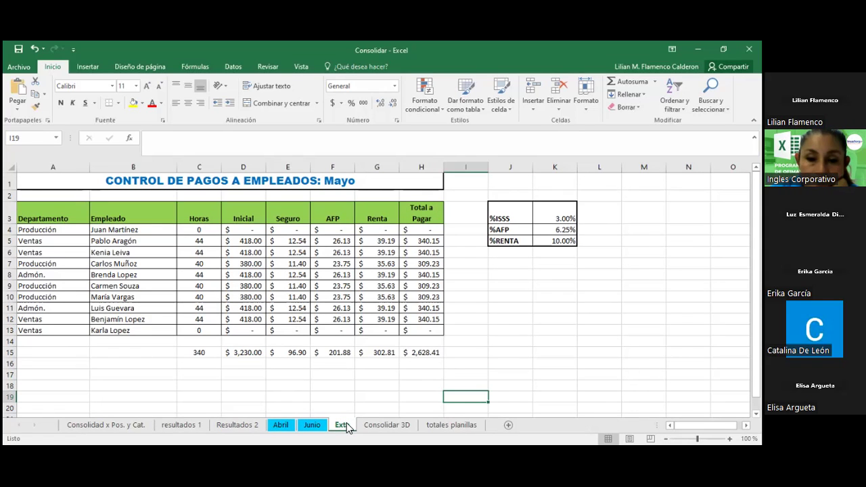
double_click(342, 425)
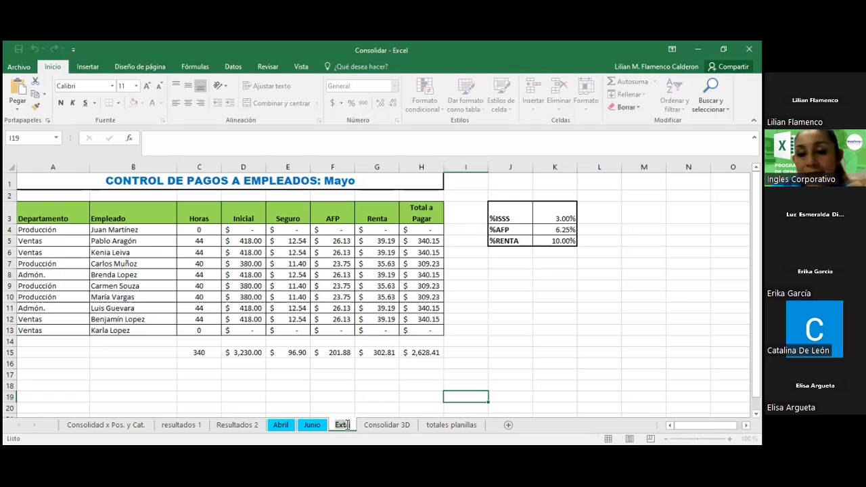
key(Return)
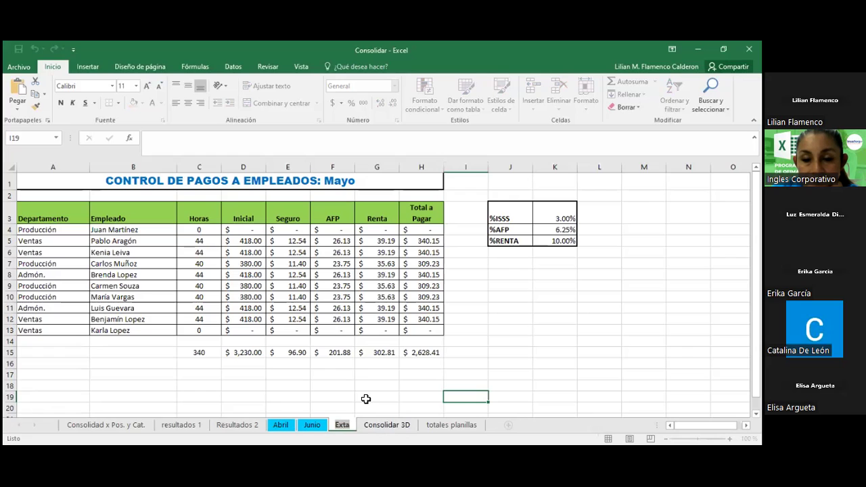
click(366, 399)
drag(298, 433, 305, 425)
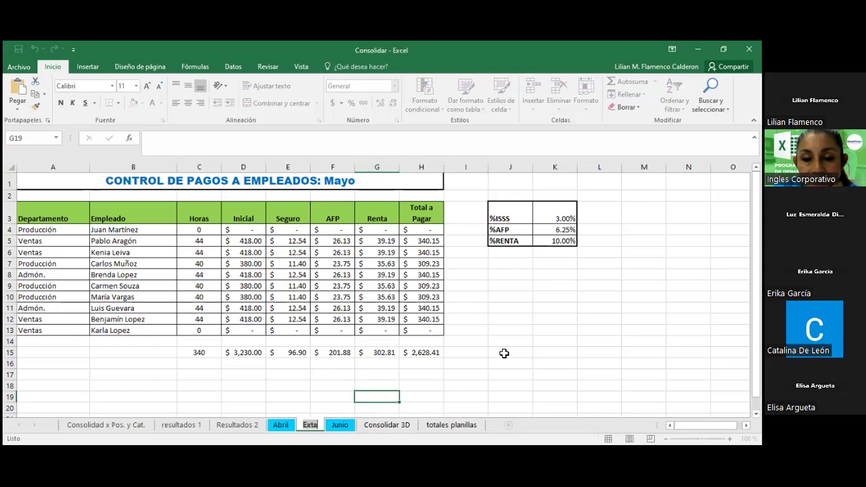
click(524, 350)
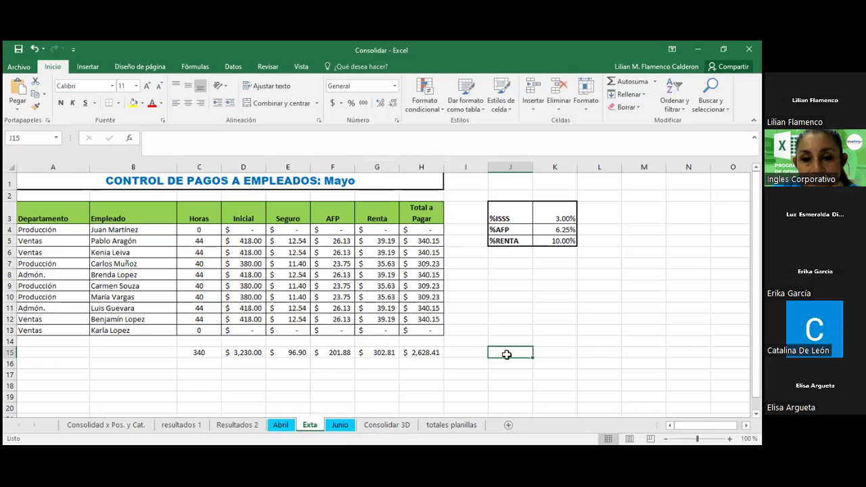
- Rename the Exta sheet to 'mayo'
double_click(310, 425)
text(mayo)
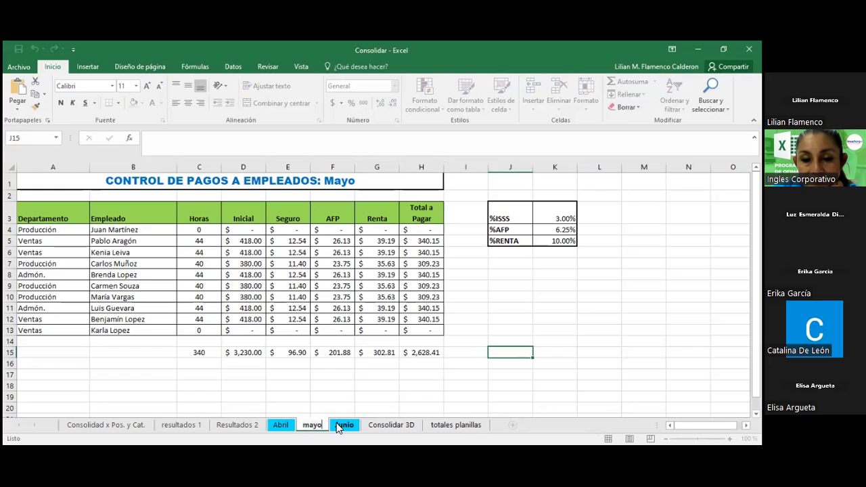
click(364, 396)
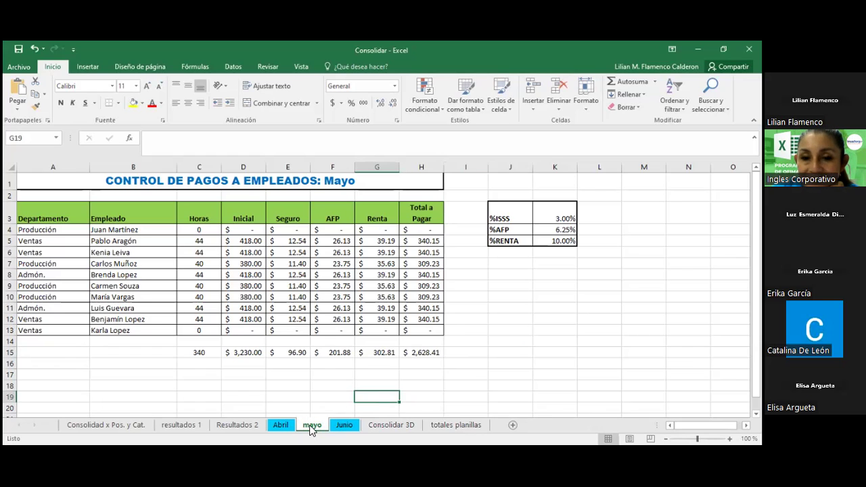
key(Down)
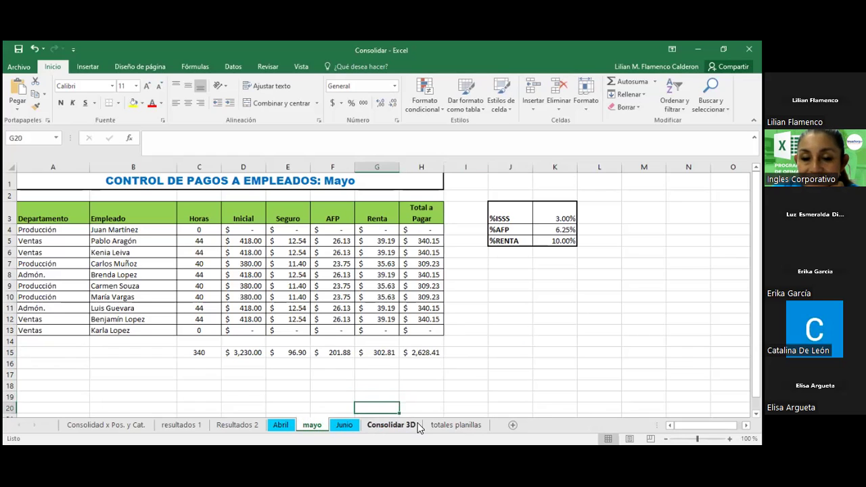
- Return to totales planillas and check D9's =SUMA(Abril:Junio!H15), now $9,725.13 including mayo
click(453, 427)
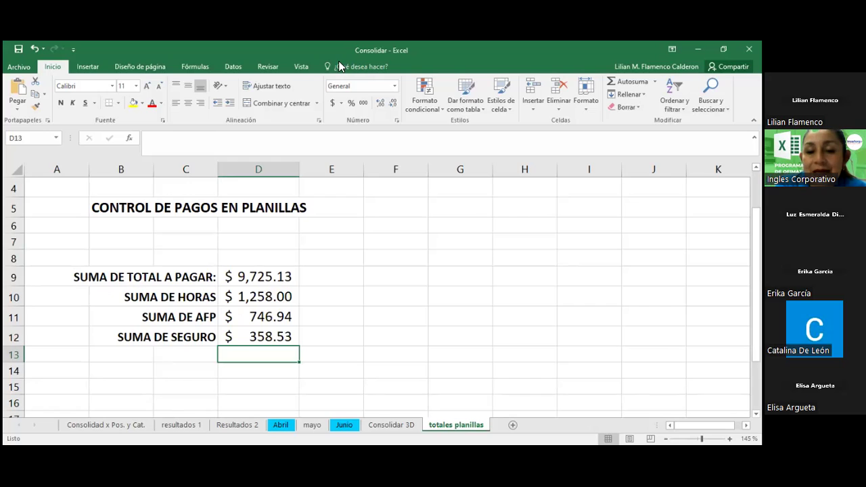
click(233, 286)
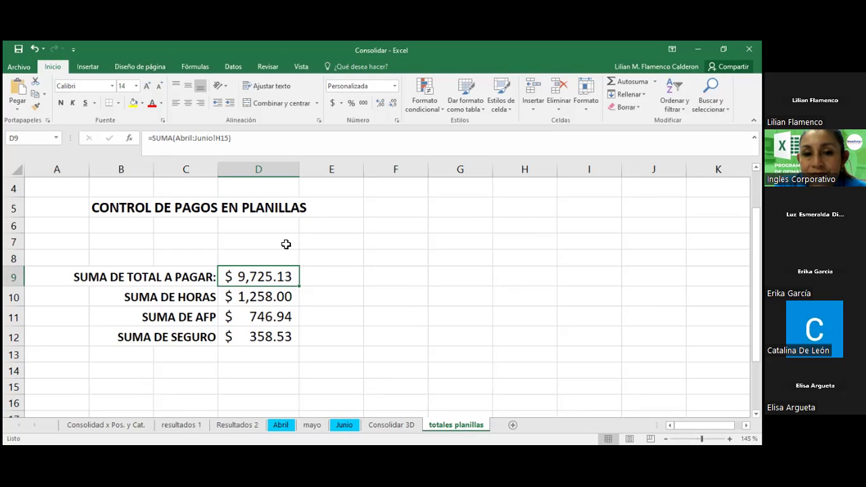
double_click(261, 276)
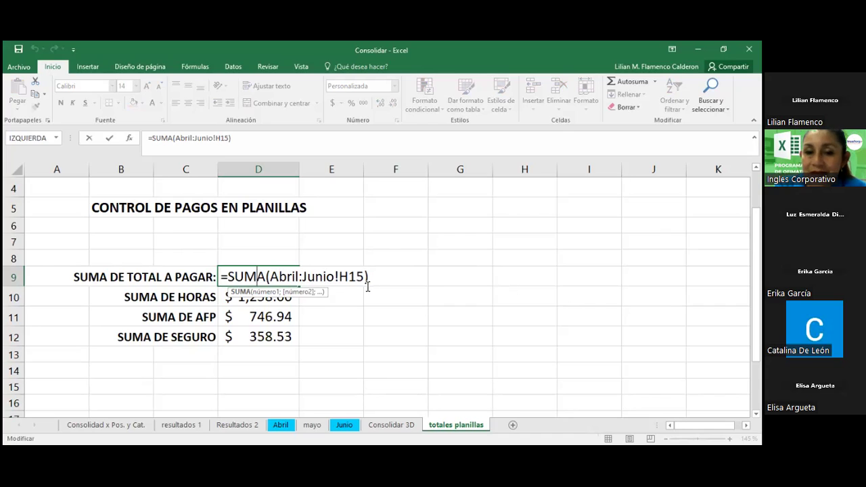
key(Return)
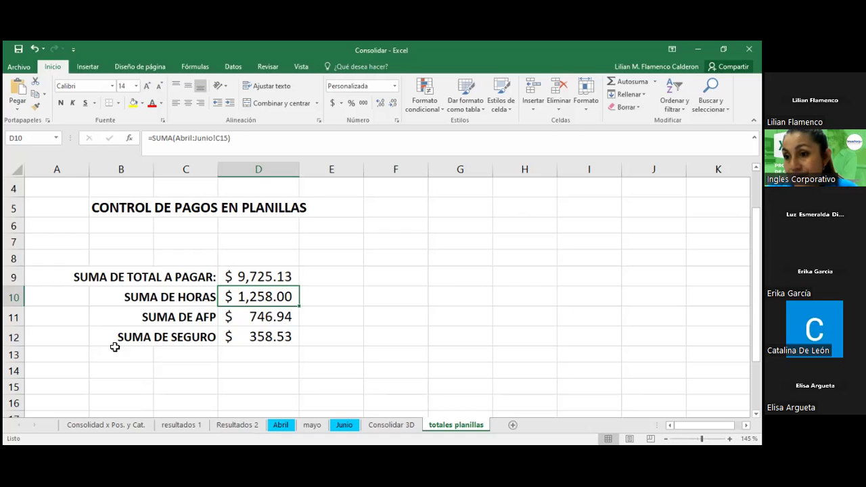
click(354, 390)
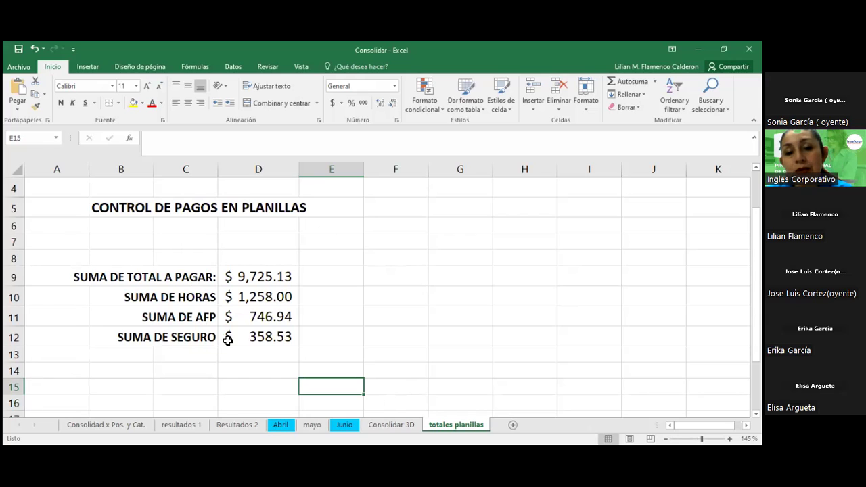
click(14, 276)
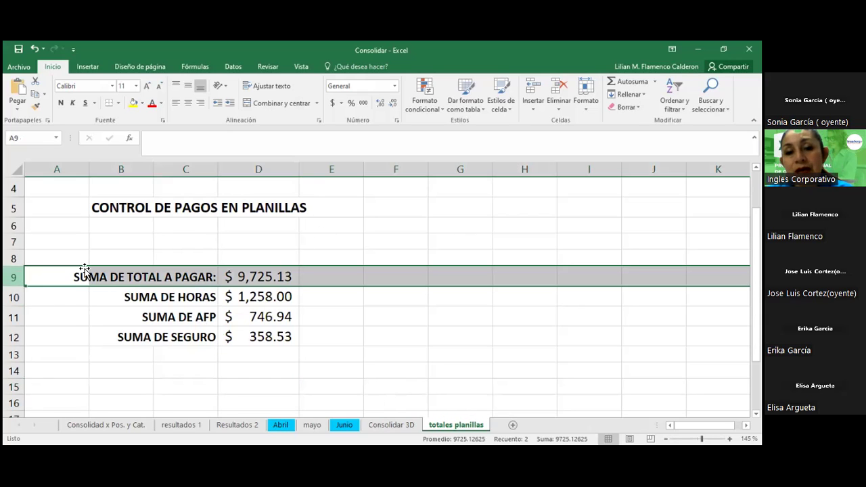
click(285, 273)
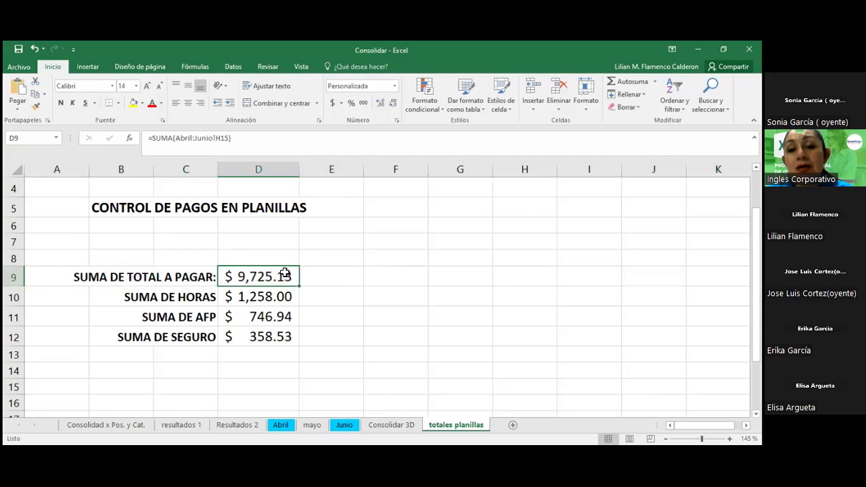